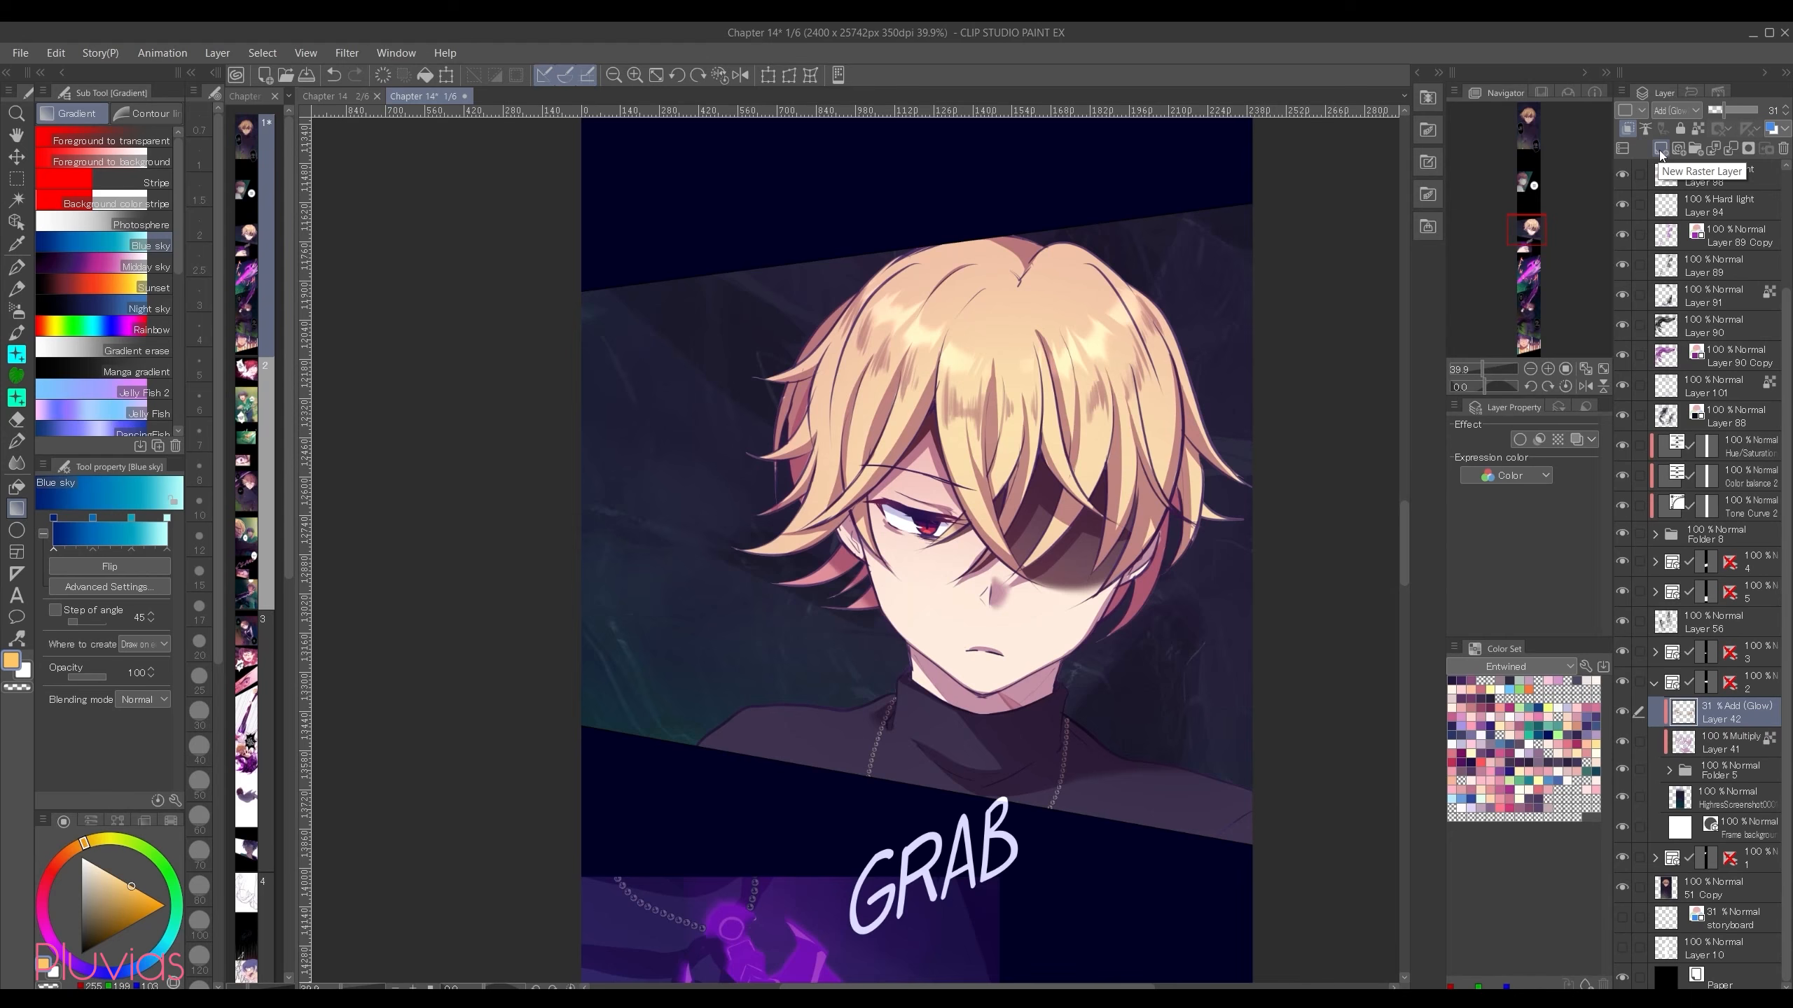
Step: On a new clipped raster layer above the glow layer, paint muted purple over the hair and upper face with a 500-size pen
{"action": "left_click", "coordinate": [1660, 149]}
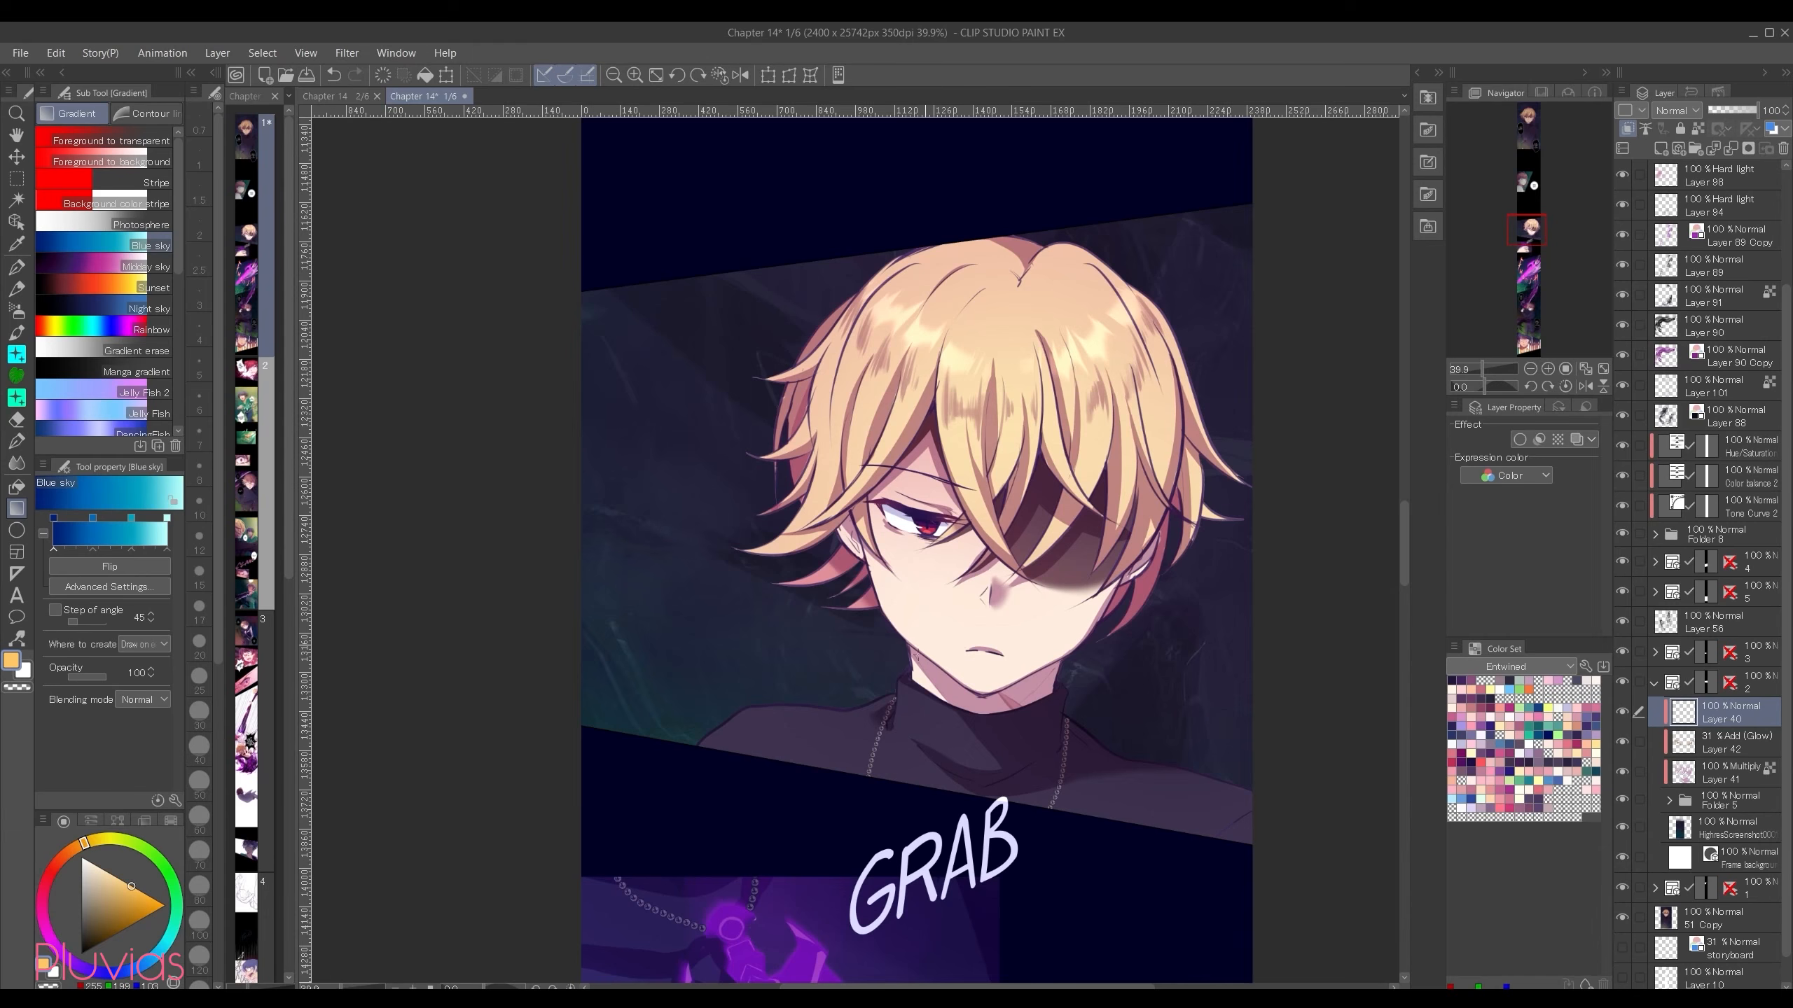
{"action": "key", "text": "p"}
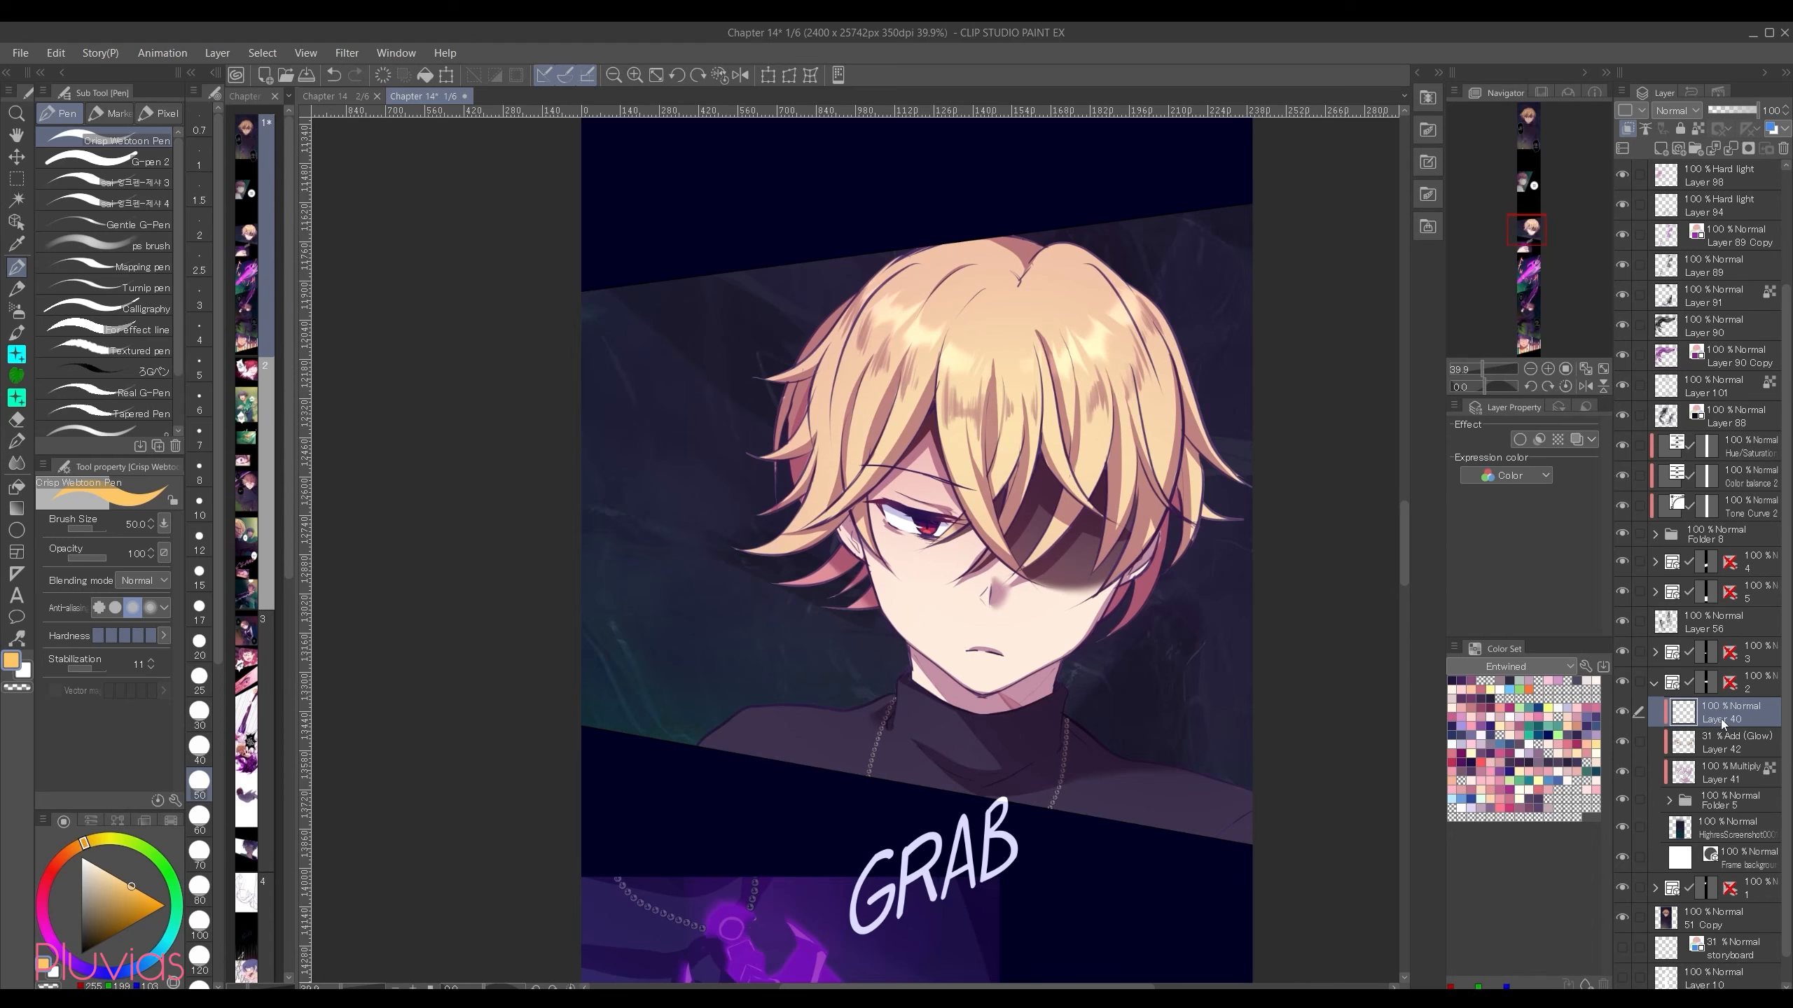
{"action": "left_click", "coordinate": [46, 933]}
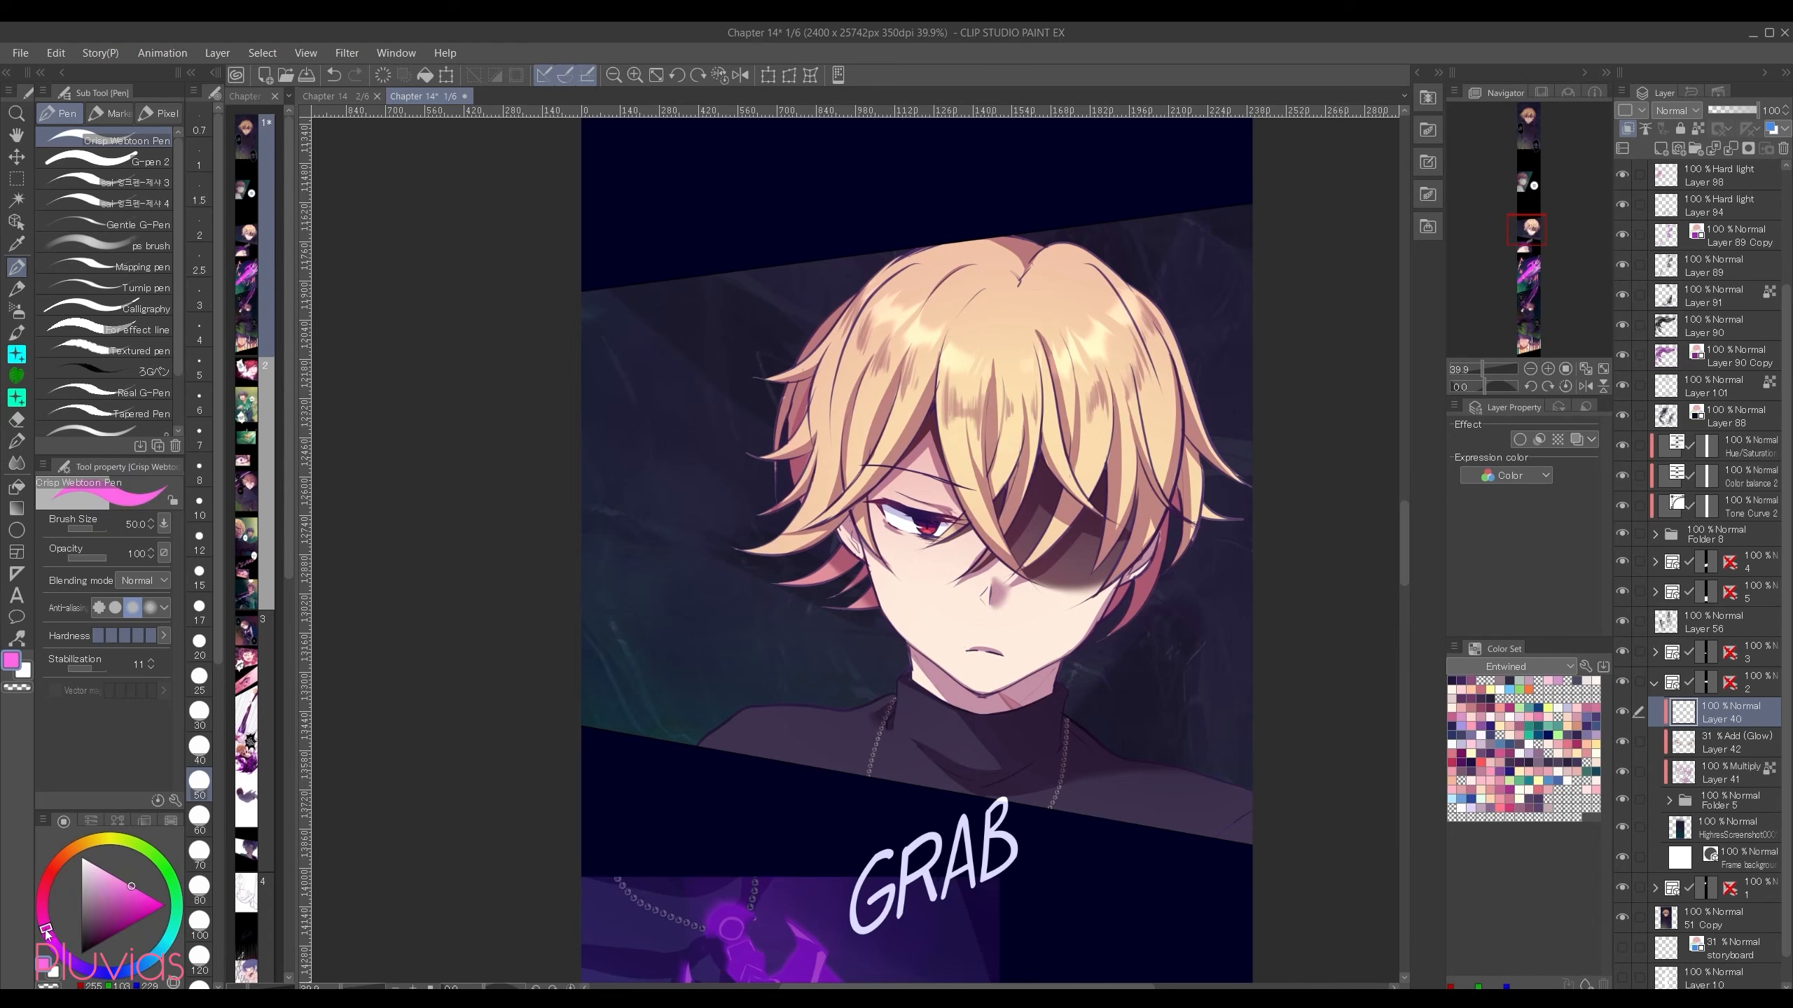
{"action": "left_click", "coordinate": [91, 891]}
{"action": "key", "text": "bracketright"}
{"action": "key", "text": "bracketright"}
{"action": "key", "text": "bracketright"}
{"action": "key", "text": "bracketright"}
{"action": "key", "text": "bracketright"}
{"action": "key", "text": "bracketright"}
{"action": "key", "text": "bracketright"}
{"action": "key", "text": "bracketright"}
{"action": "key", "text": "bracketright"}
{"action": "key", "text": "bracketright"}
{"action": "key", "text": "bracketright"}
{"action": "key", "text": "bracketright"}
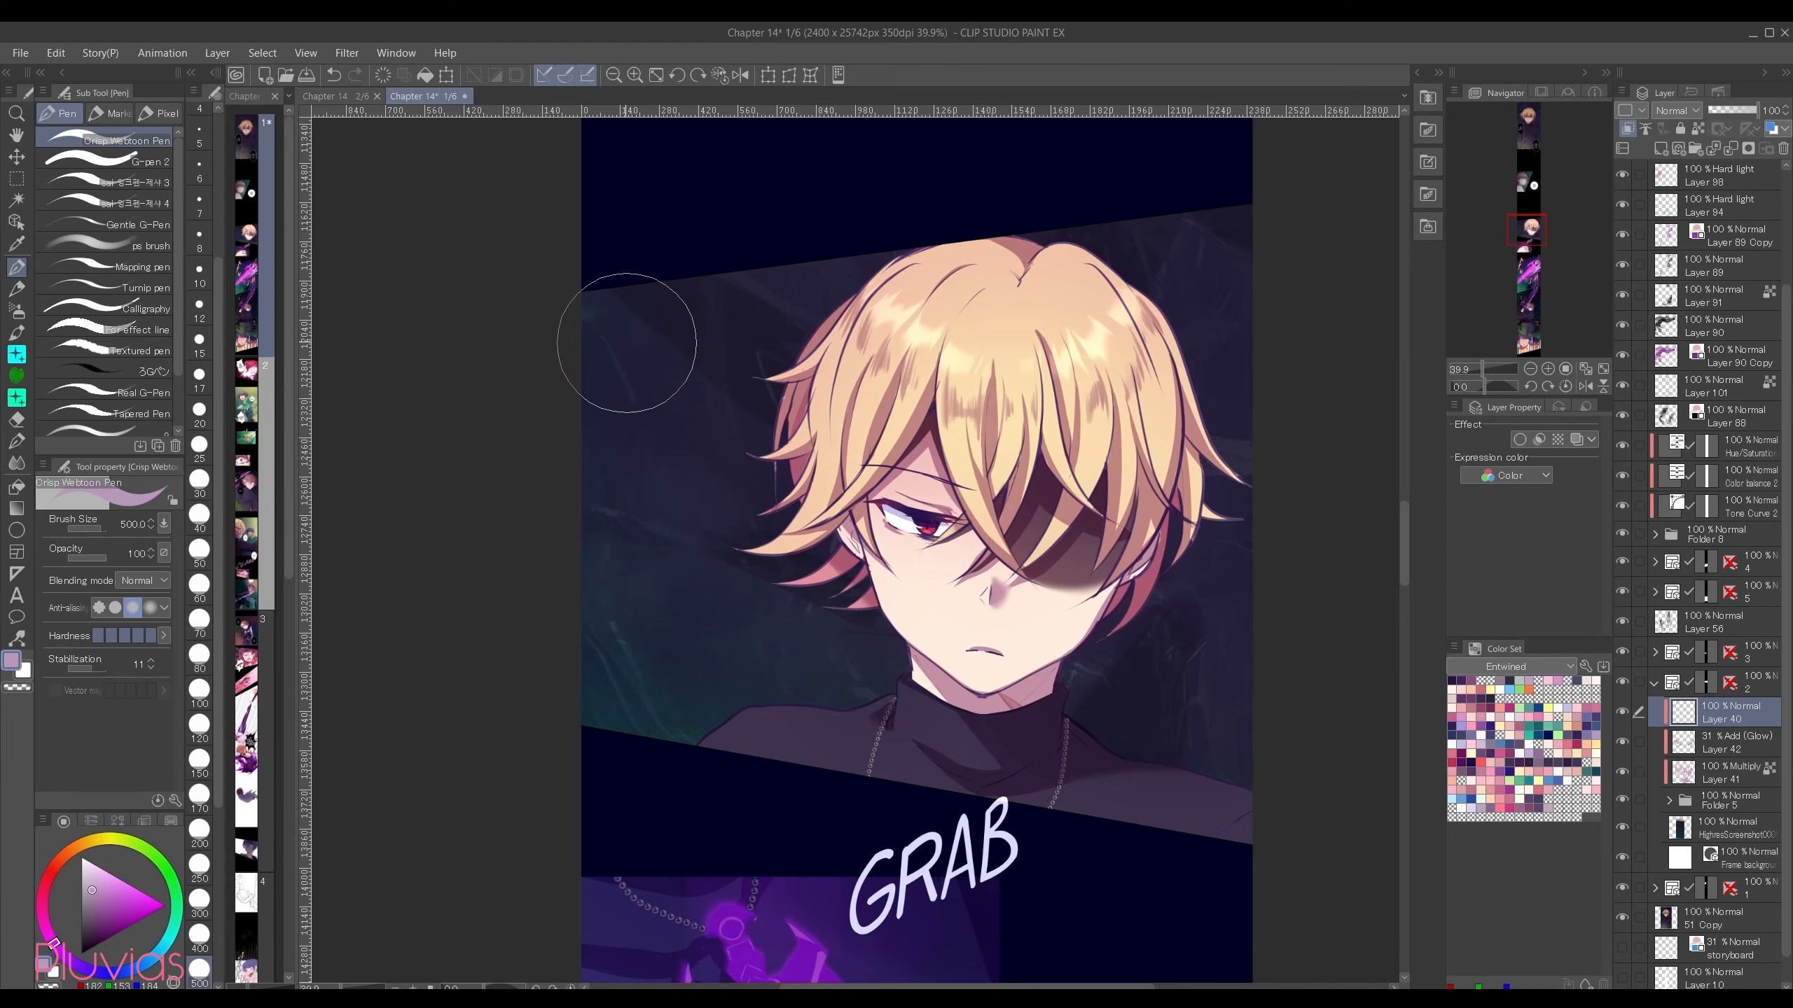
{"action": "left_click_drag", "start_coordinate": [837, 400], "coordinate": [1101, 565]}
{"action": "mouse_move", "coordinate": [1227, 626]}
{"action": "left_mouse_down"}
{"action": "mouse_move", "coordinate": [1186, 536]}
{"action": "mouse_move", "coordinate": [900, 364]}
{"action": "mouse_move", "coordinate": [896, 233]}
{"action": "mouse_move", "coordinate": [1273, 387]}
{"action": "left_mouse_up"}
{"action": "left_click", "coordinate": [1057, 264]}
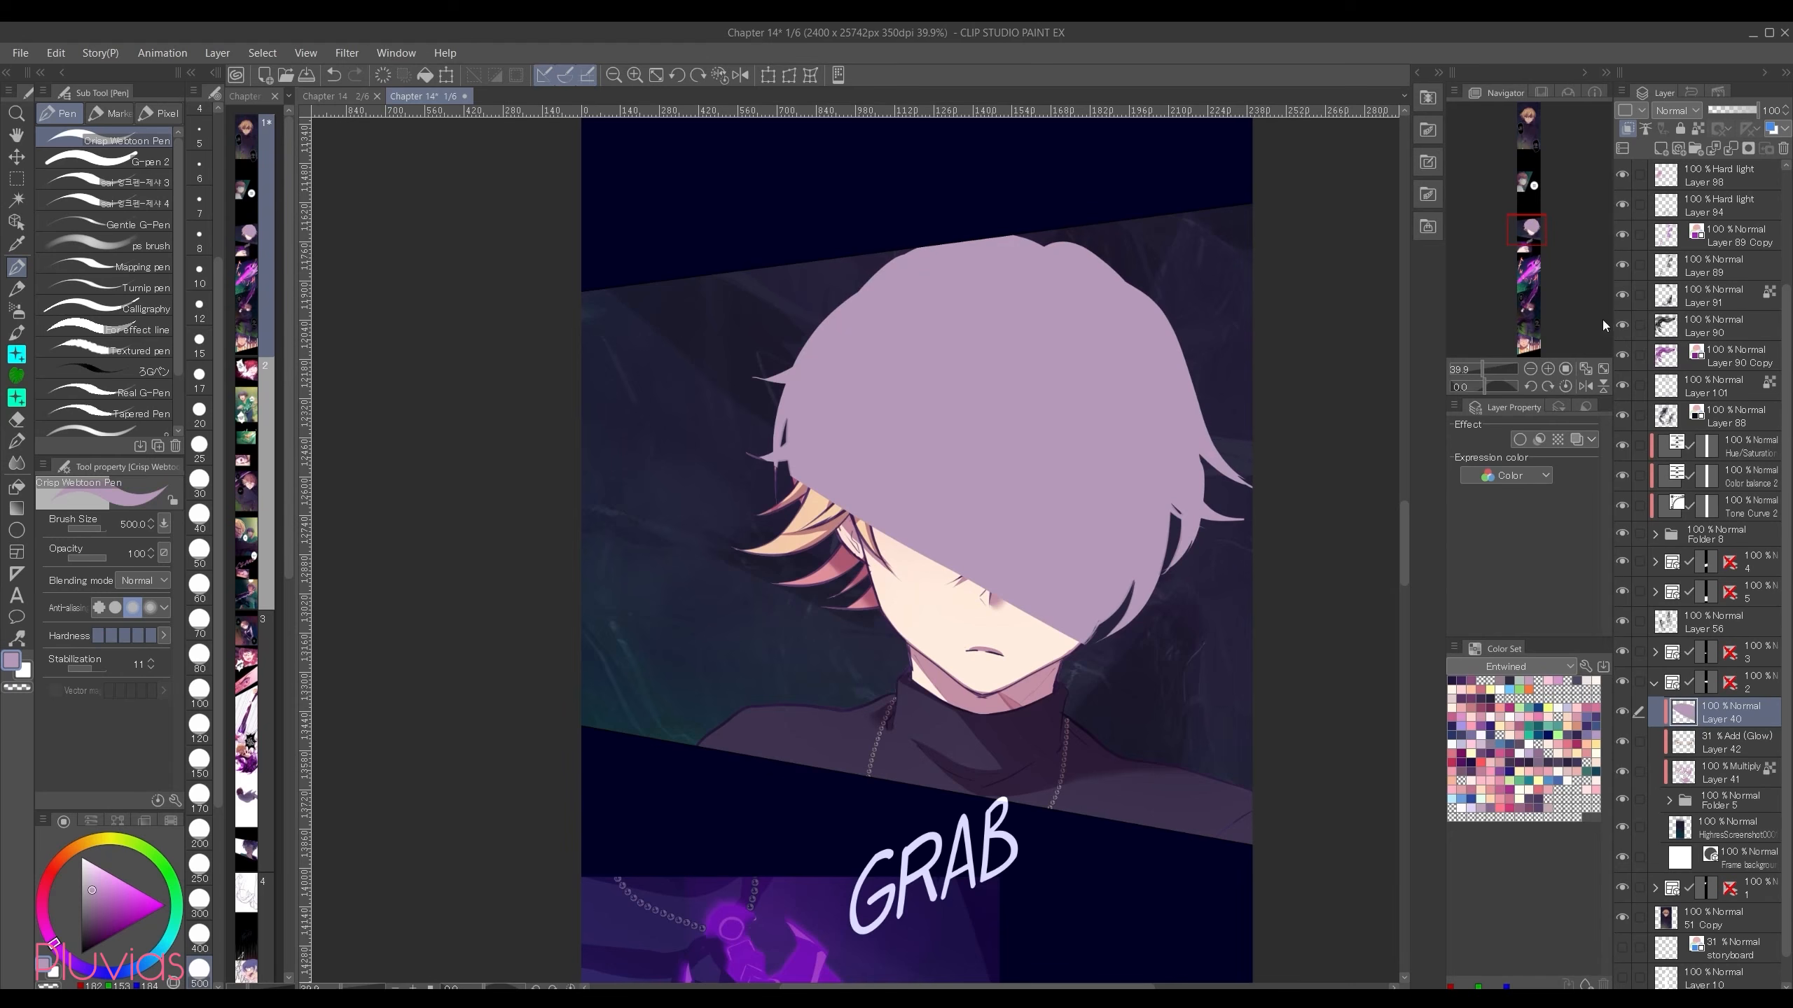
Step: Set the purple shadow layer's blending mode to Multiply and soften the shadow's lower edge across the face with the Blur tool
{"action": "left_click", "coordinate": [1683, 113]}
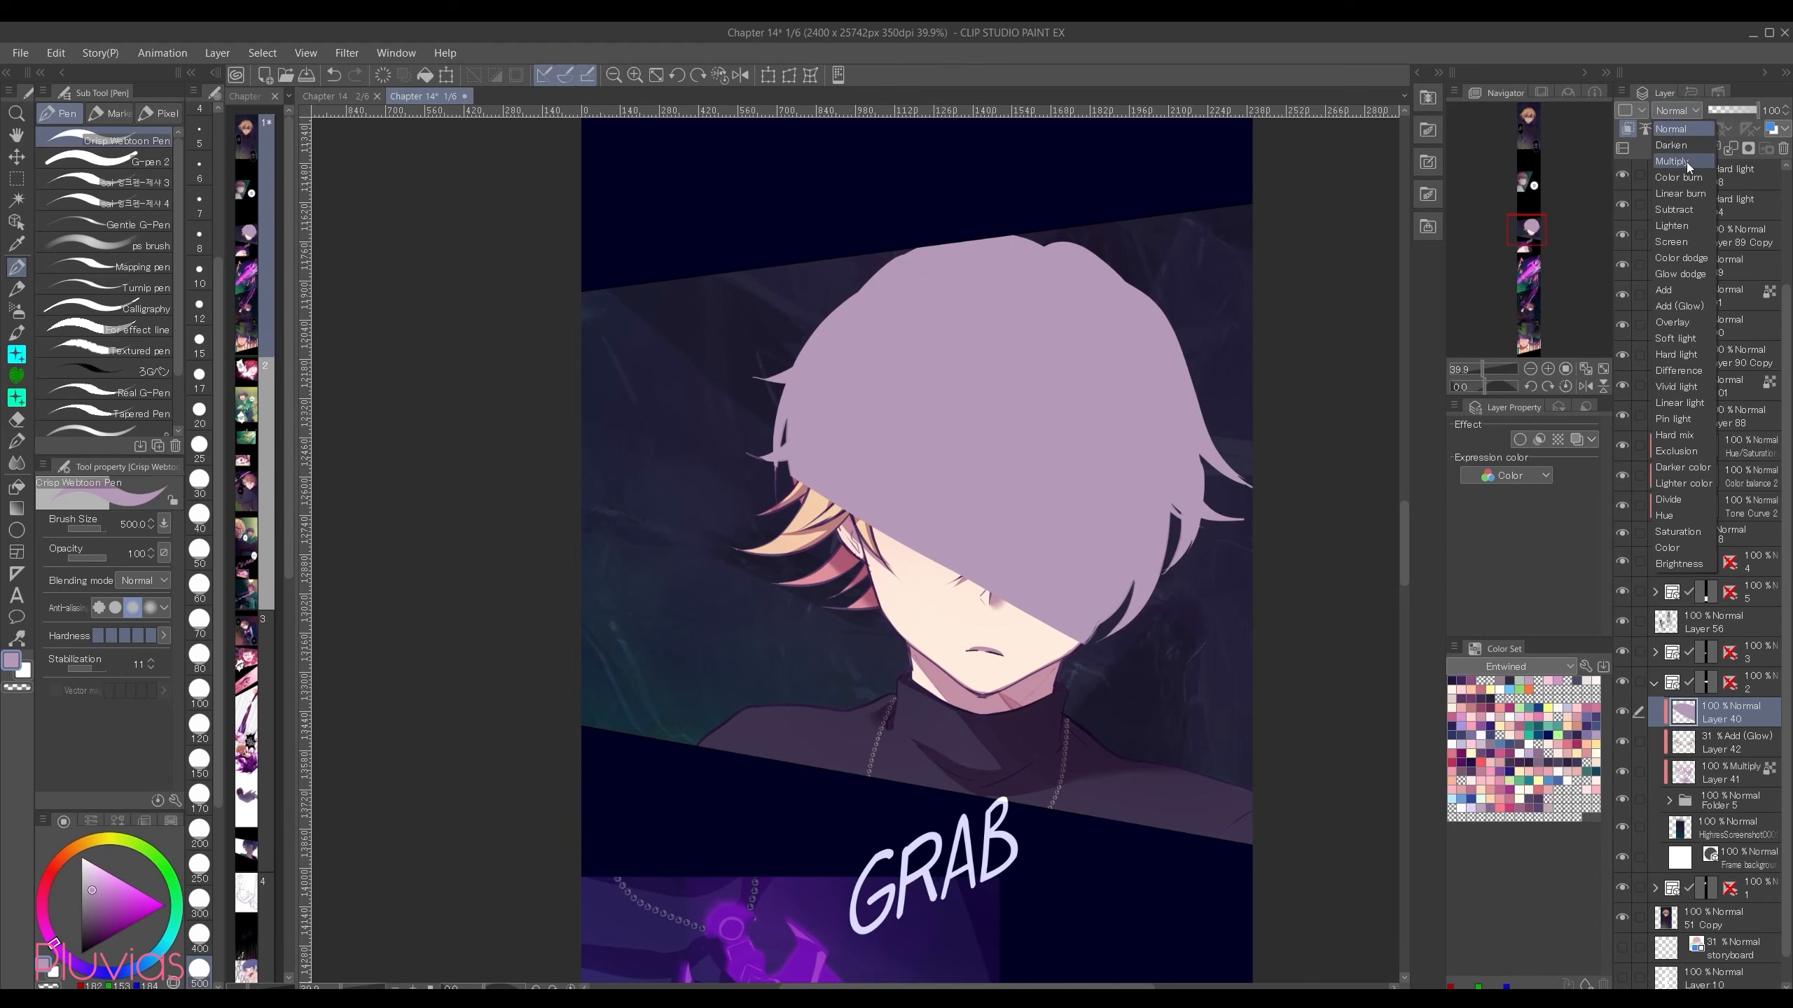
{"action": "left_click", "coordinate": [1690, 169]}
{"action": "left_click", "coordinate": [16, 463]}
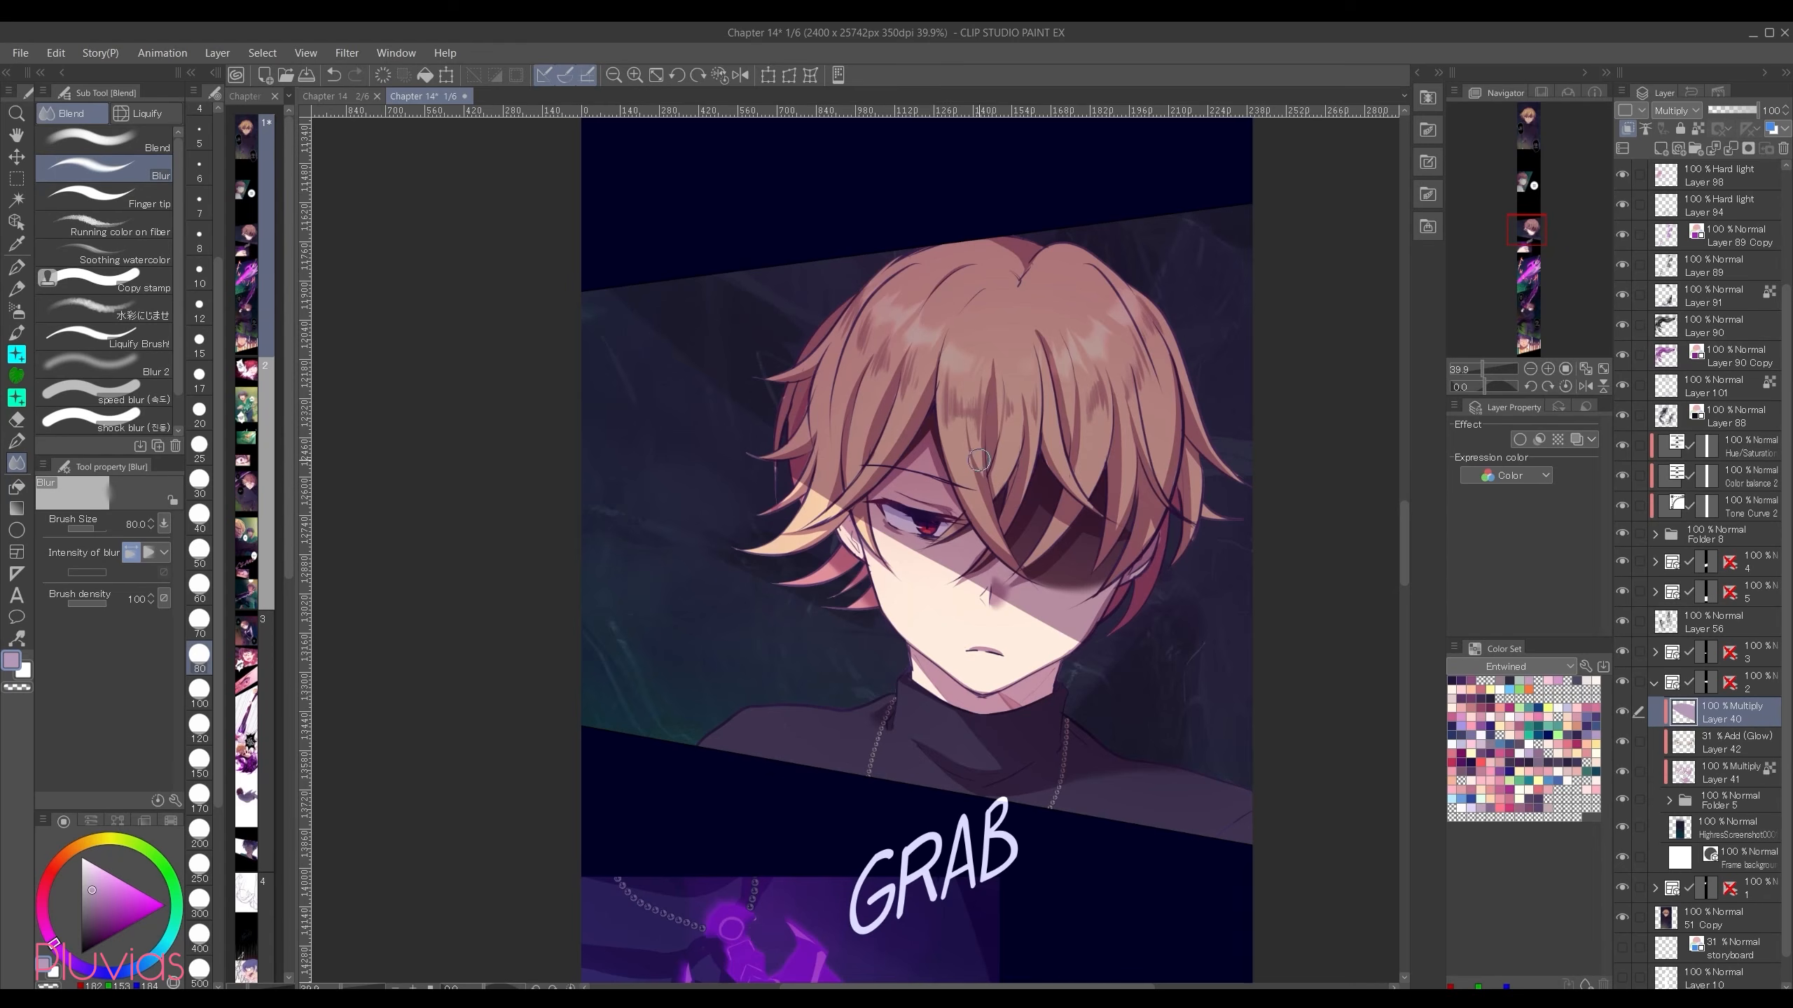
{"action": "scroll", "coordinate": [959, 676], "scroll_direction": "up", "scroll_amount": 3}
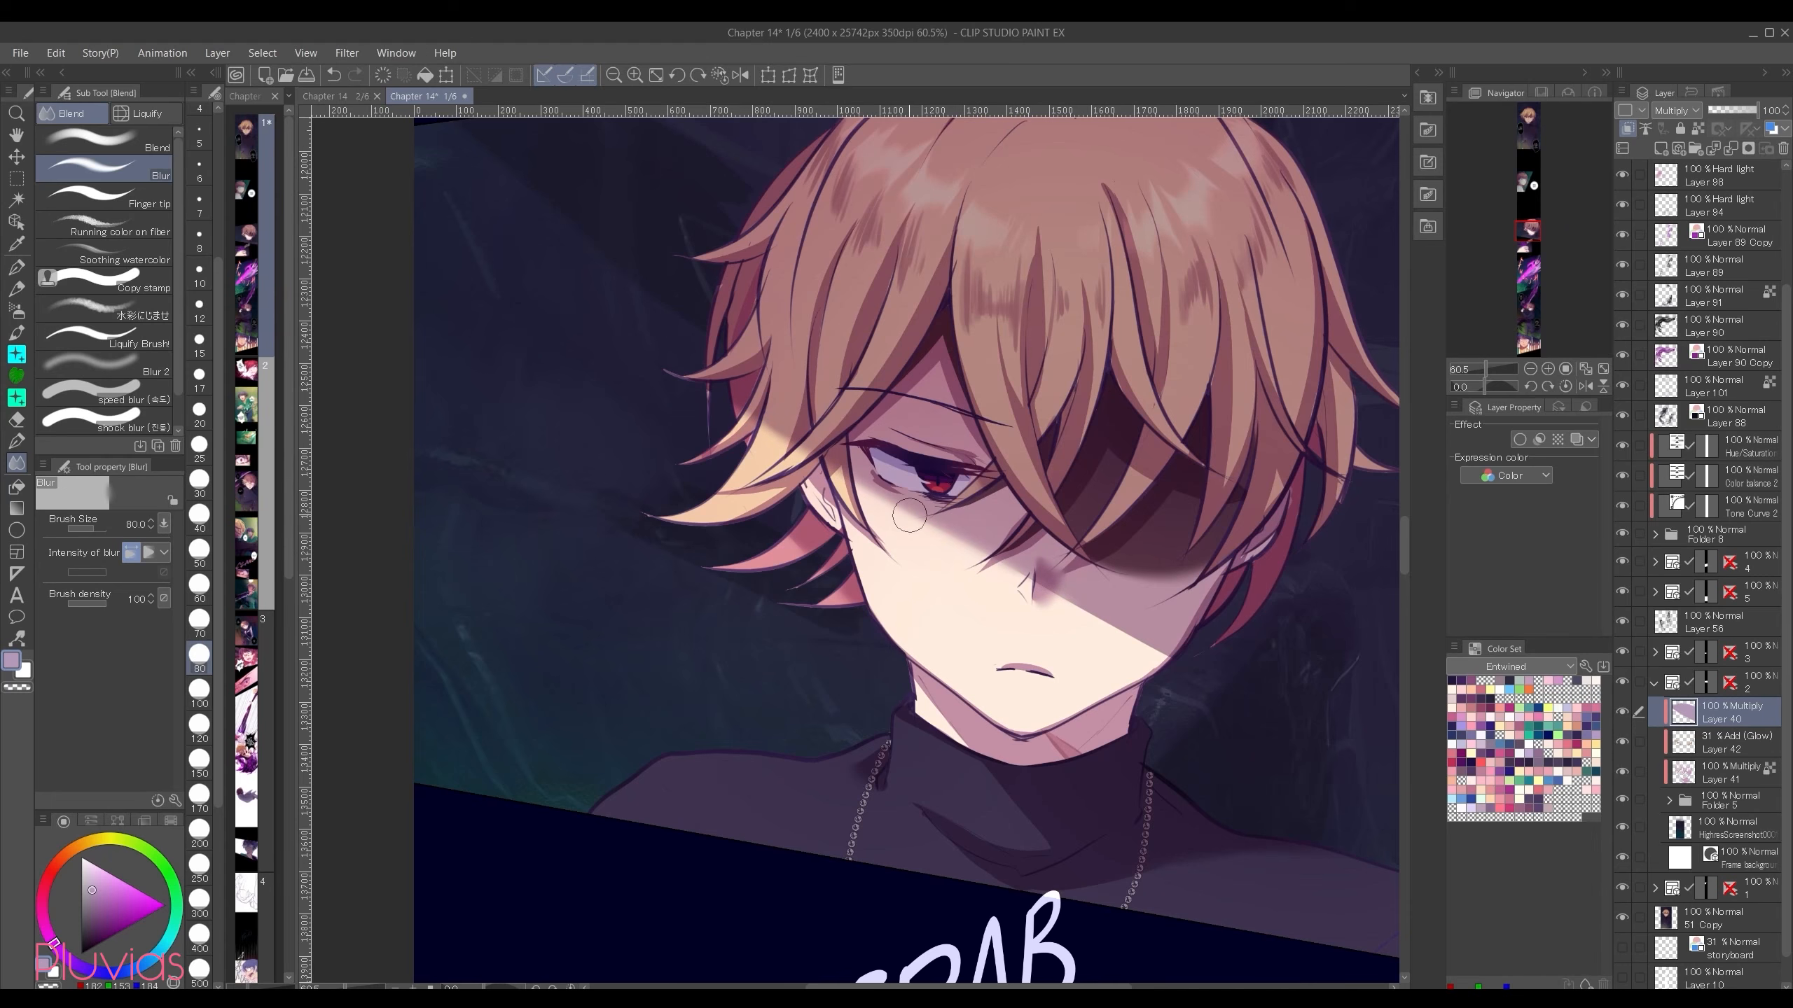
{"action": "key", "text": "ctrl+minus"}
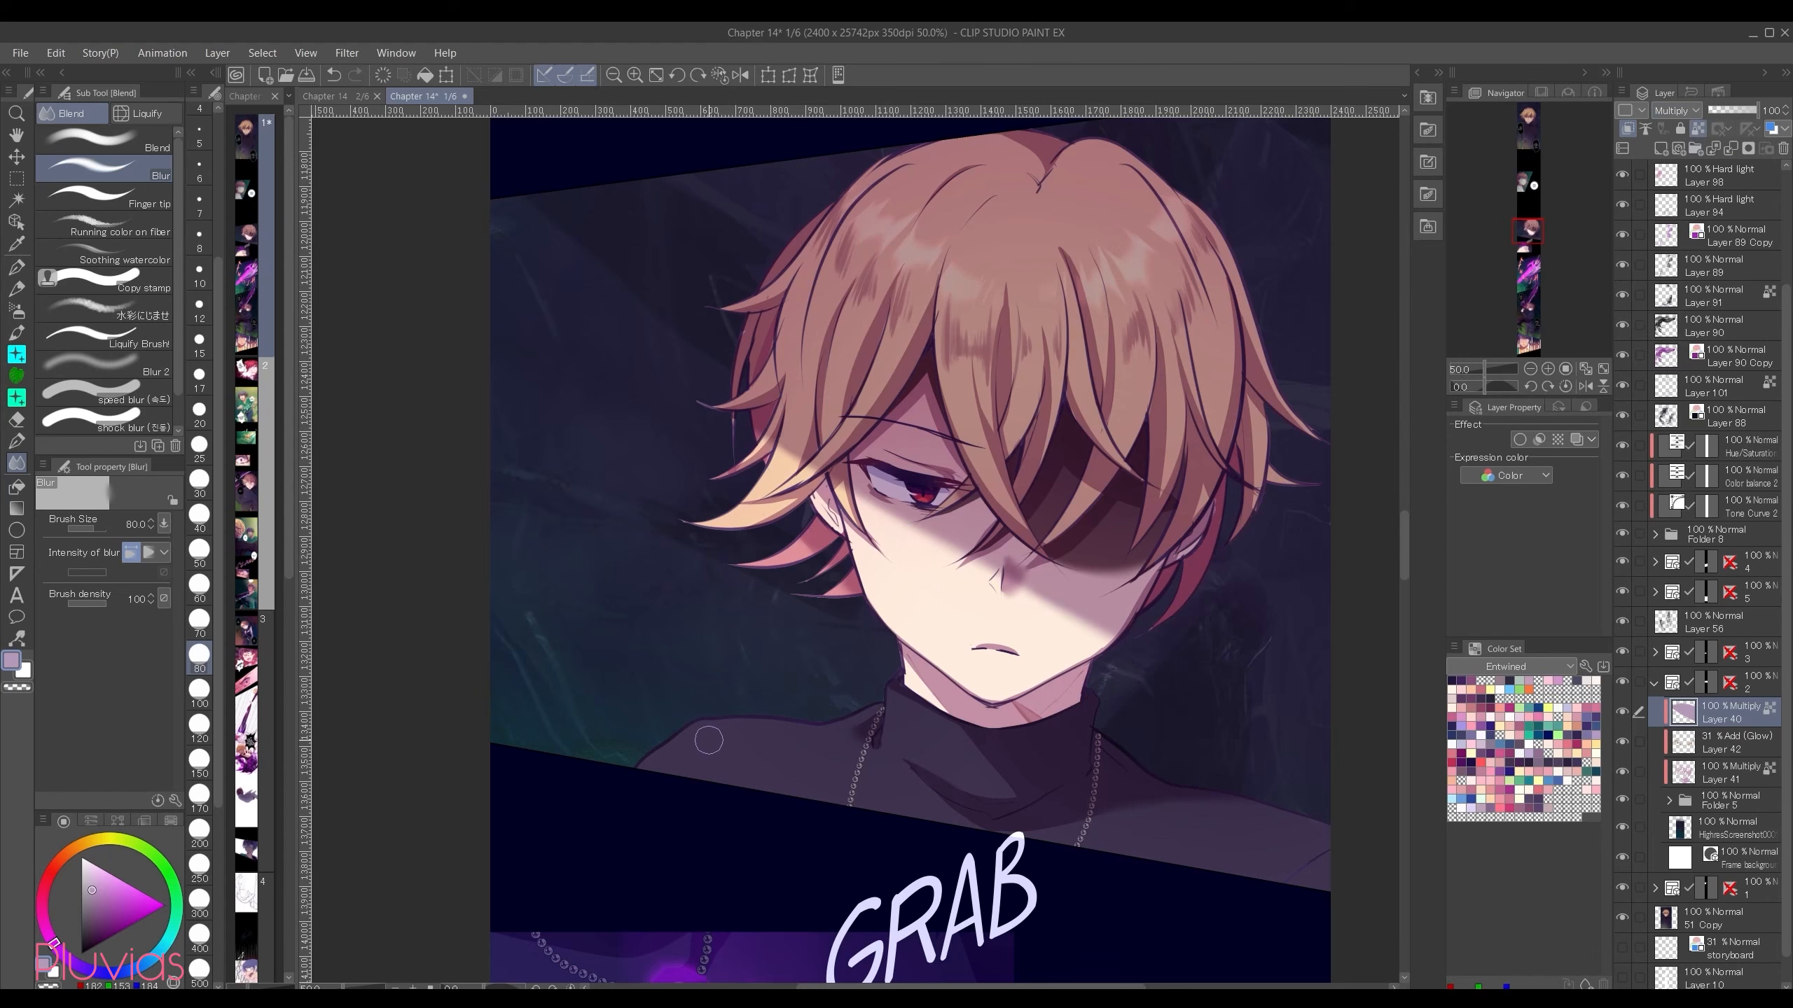
Step: Tint the shadow's lower edge across the face and hair tips with light pink using the Soft airbrush at size 300
{"action": "key", "text": "b"}
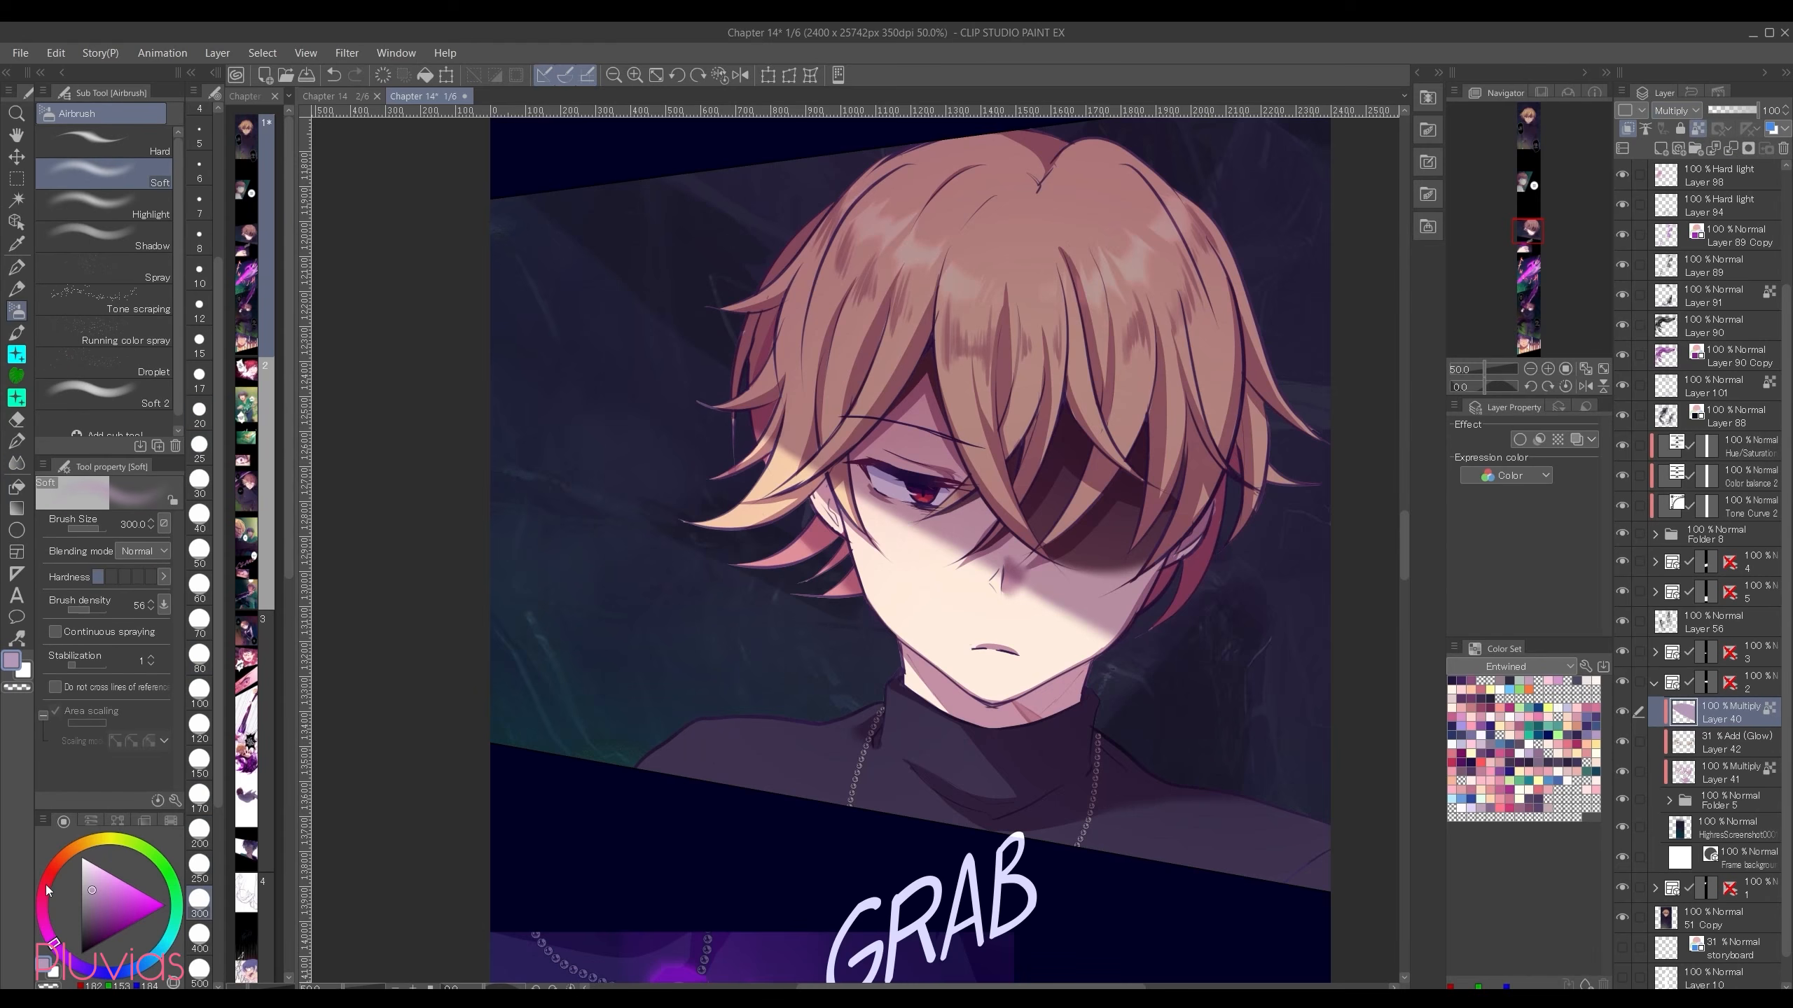
{"action": "left_click", "coordinate": [47, 879]}
{"action": "left_click", "coordinate": [103, 868]}
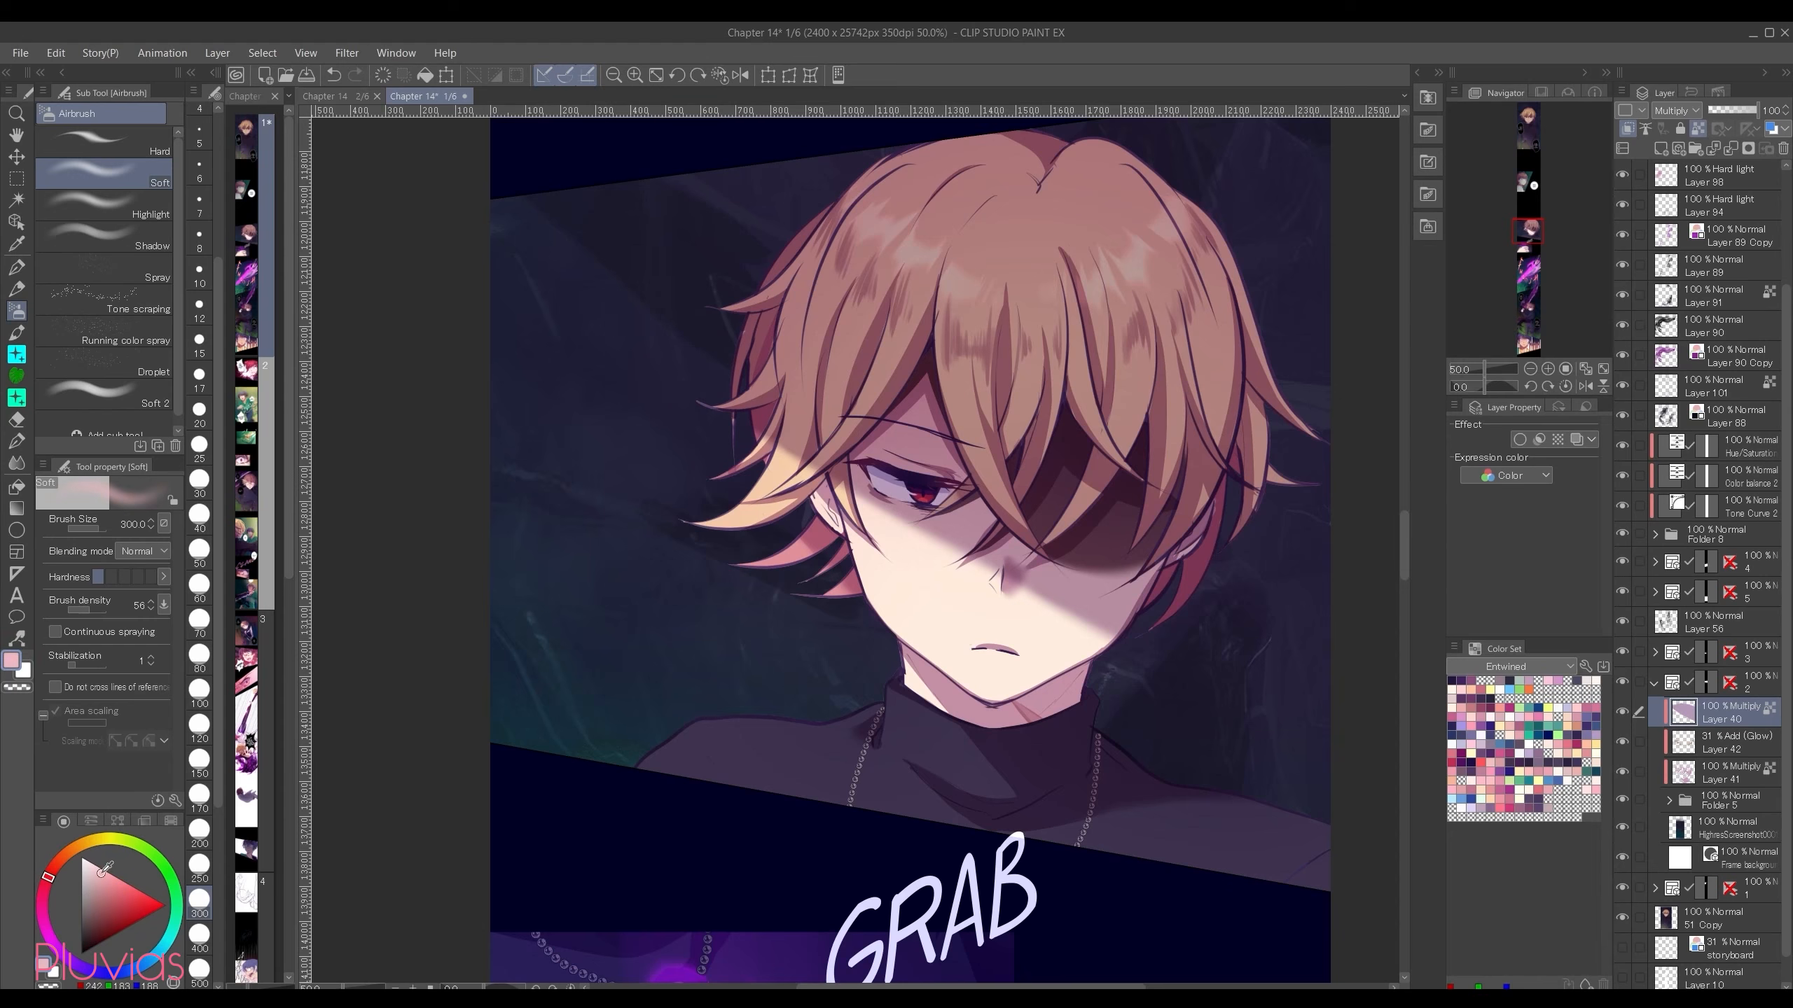
{"action": "left_click_drag", "start_coordinate": [99, 872], "coordinate": [98, 867]}
{"action": "left_click", "coordinate": [51, 871]}
{"action": "key", "text": "ctrl+z"}
{"action": "mouse_move", "coordinate": [797, 472]}
{"action": "left_mouse_down"}
{"action": "mouse_move", "coordinate": [701, 390]}
{"action": "mouse_move", "coordinate": [1188, 725]}
{"action": "left_mouse_up"}
{"action": "left_click", "coordinate": [93, 864]}
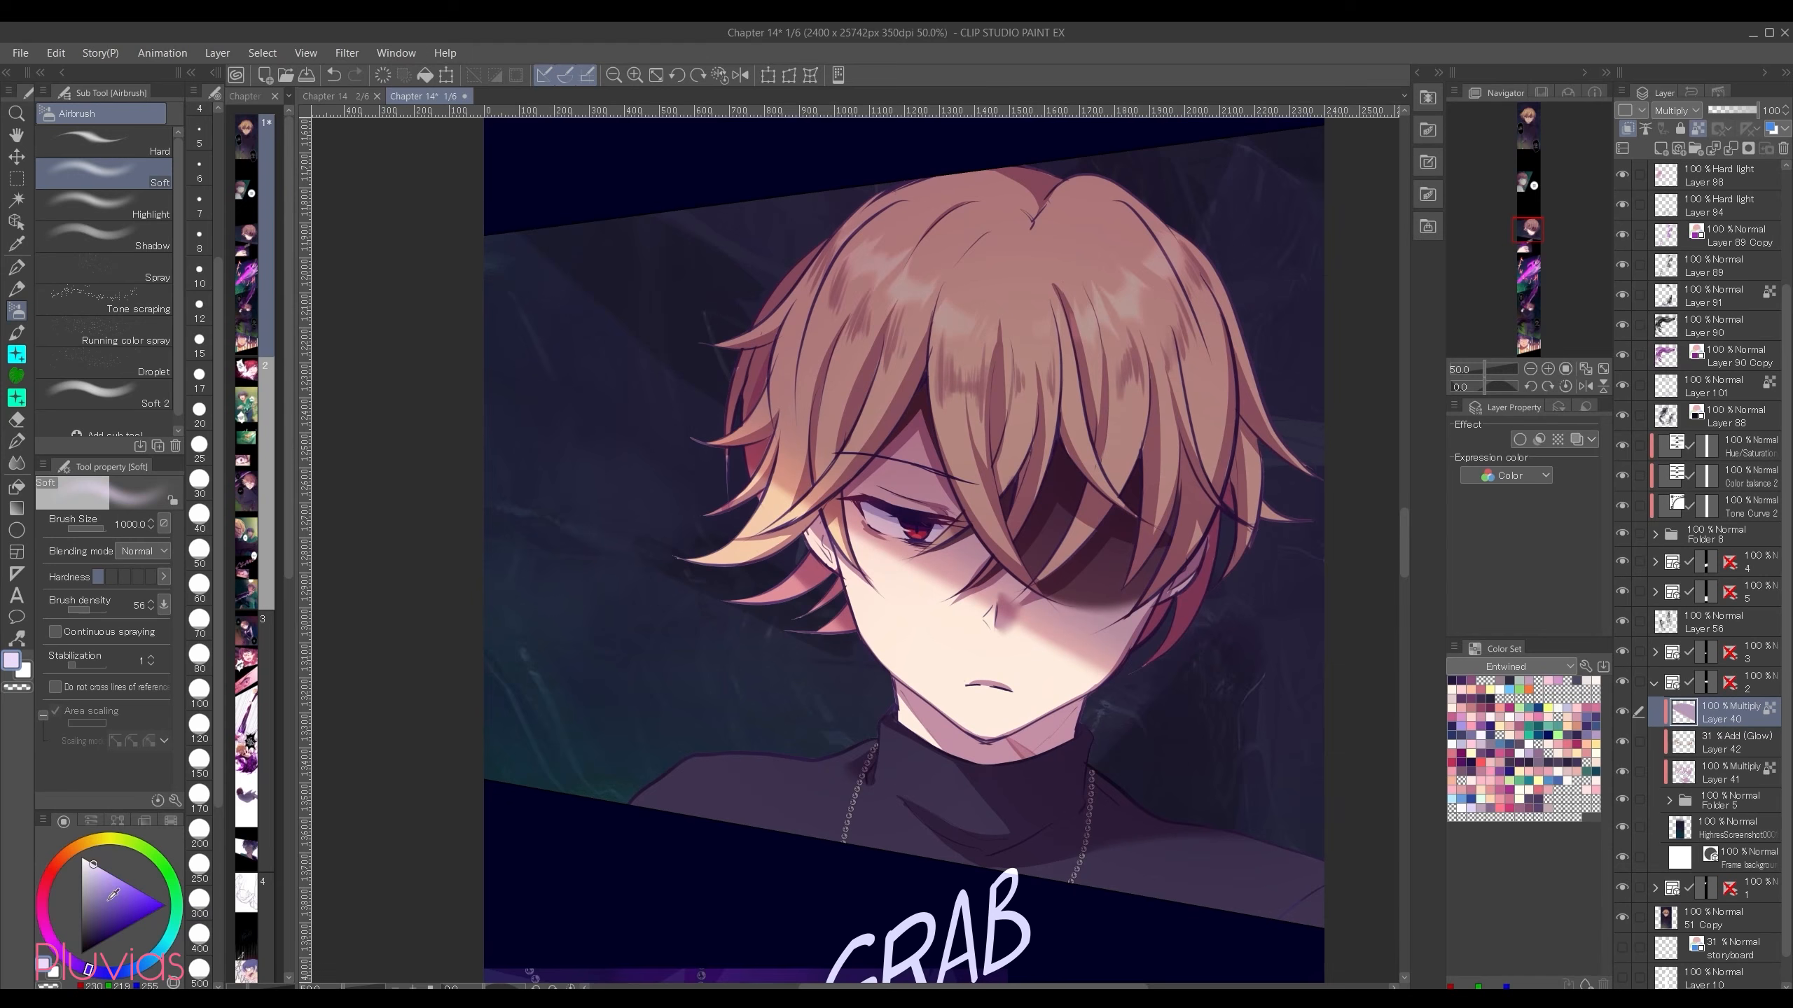
Step: Airbrush blue-violet over the upper part of the hair shadow, checking the layer in Normal mode before restoring Multiply
{"action": "left_click", "coordinate": [110, 900]}
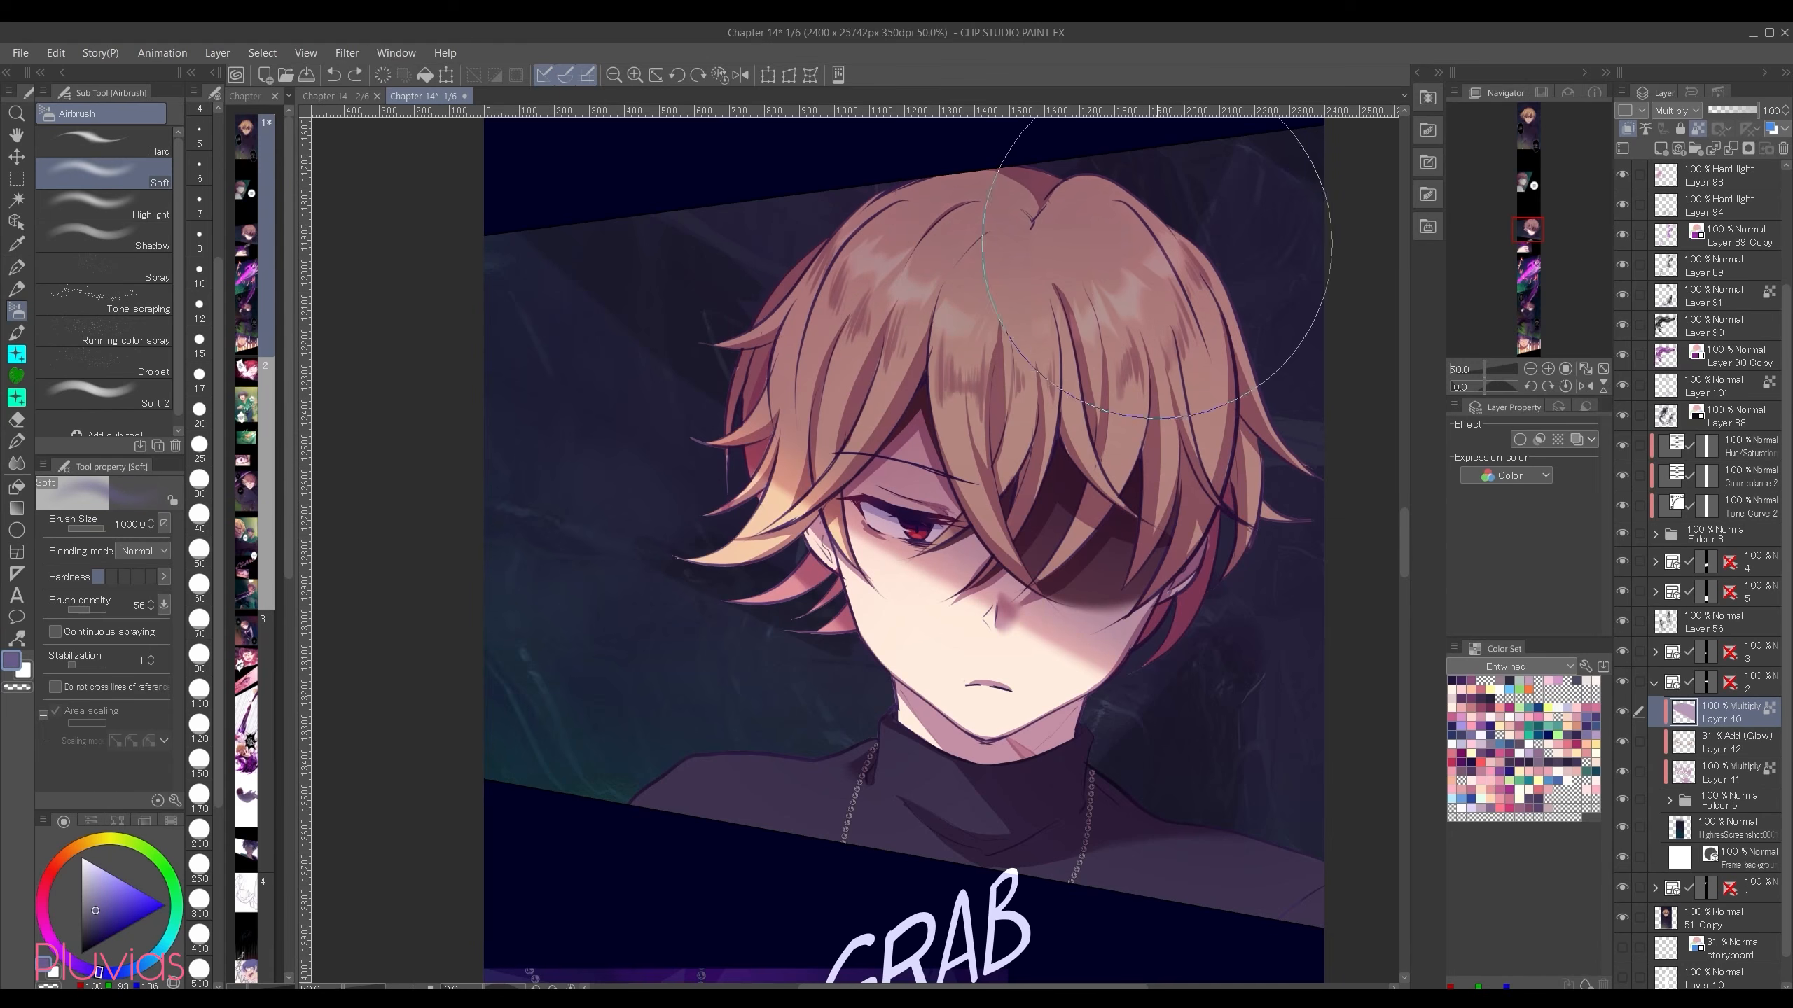
{"action": "left_click", "coordinate": [1680, 111]}
{"action": "left_click", "coordinate": [1682, 132]}
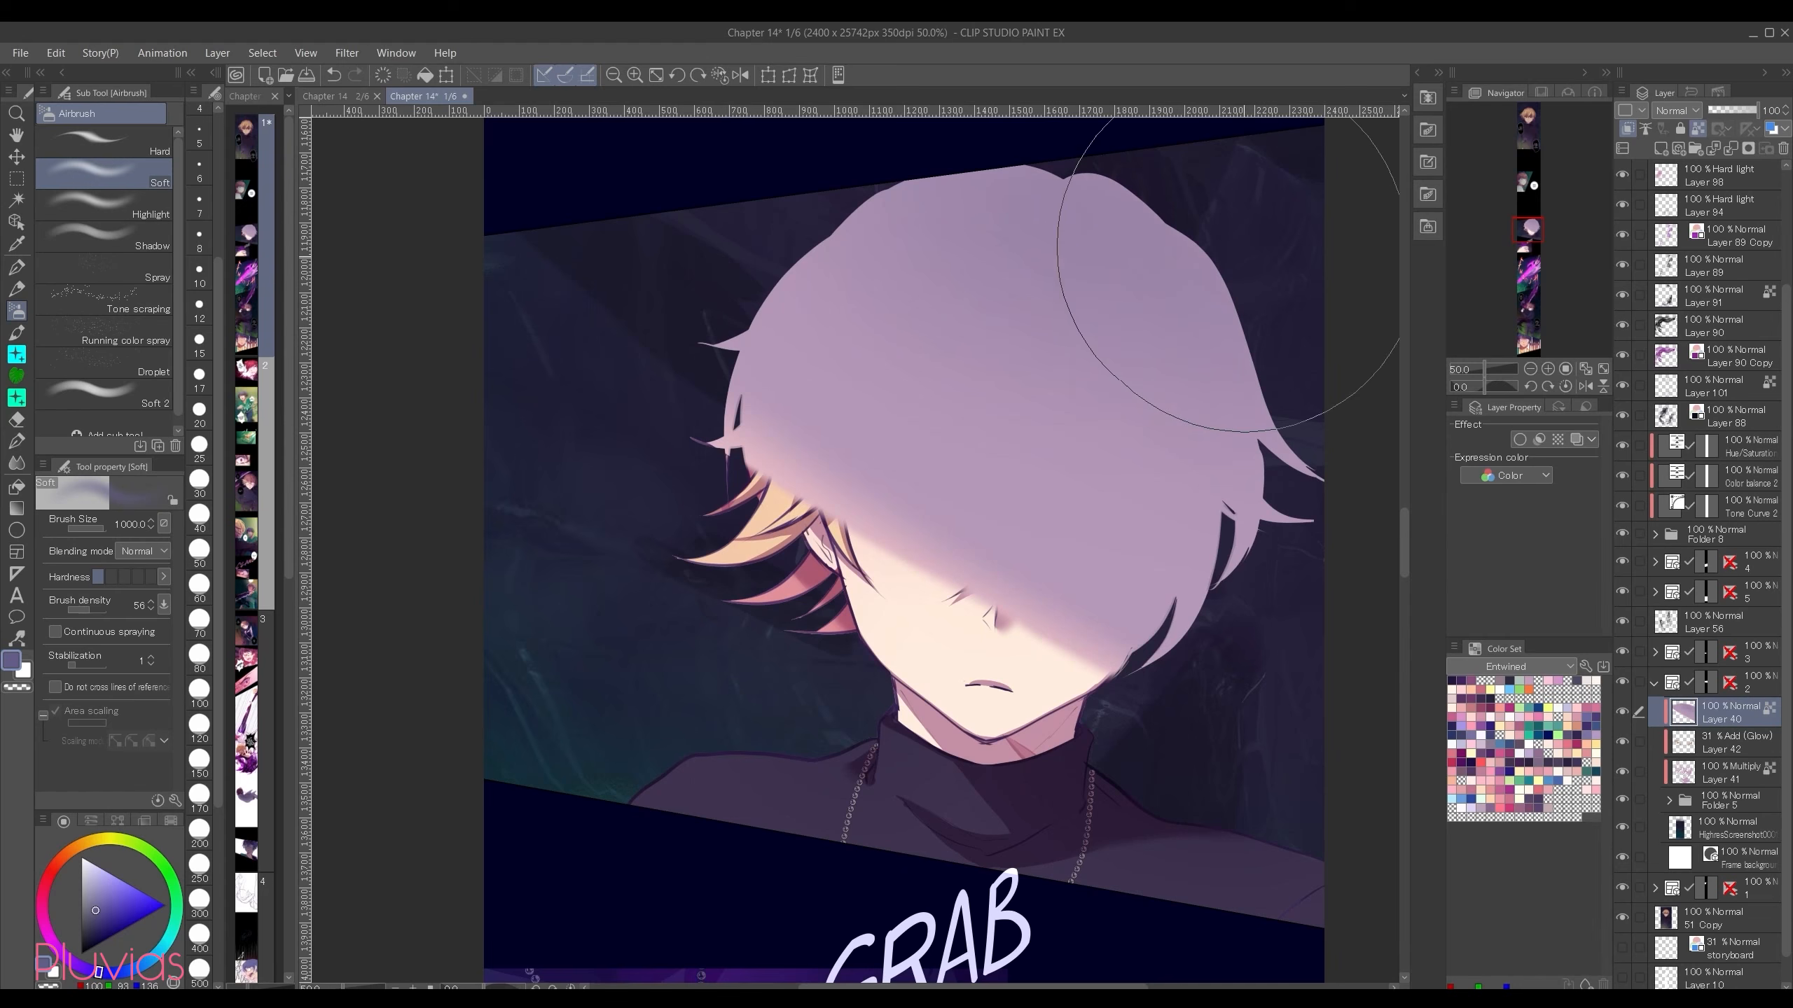
{"action": "left_click", "coordinate": [1676, 110]}
{"action": "left_click", "coordinate": [1656, 176]}
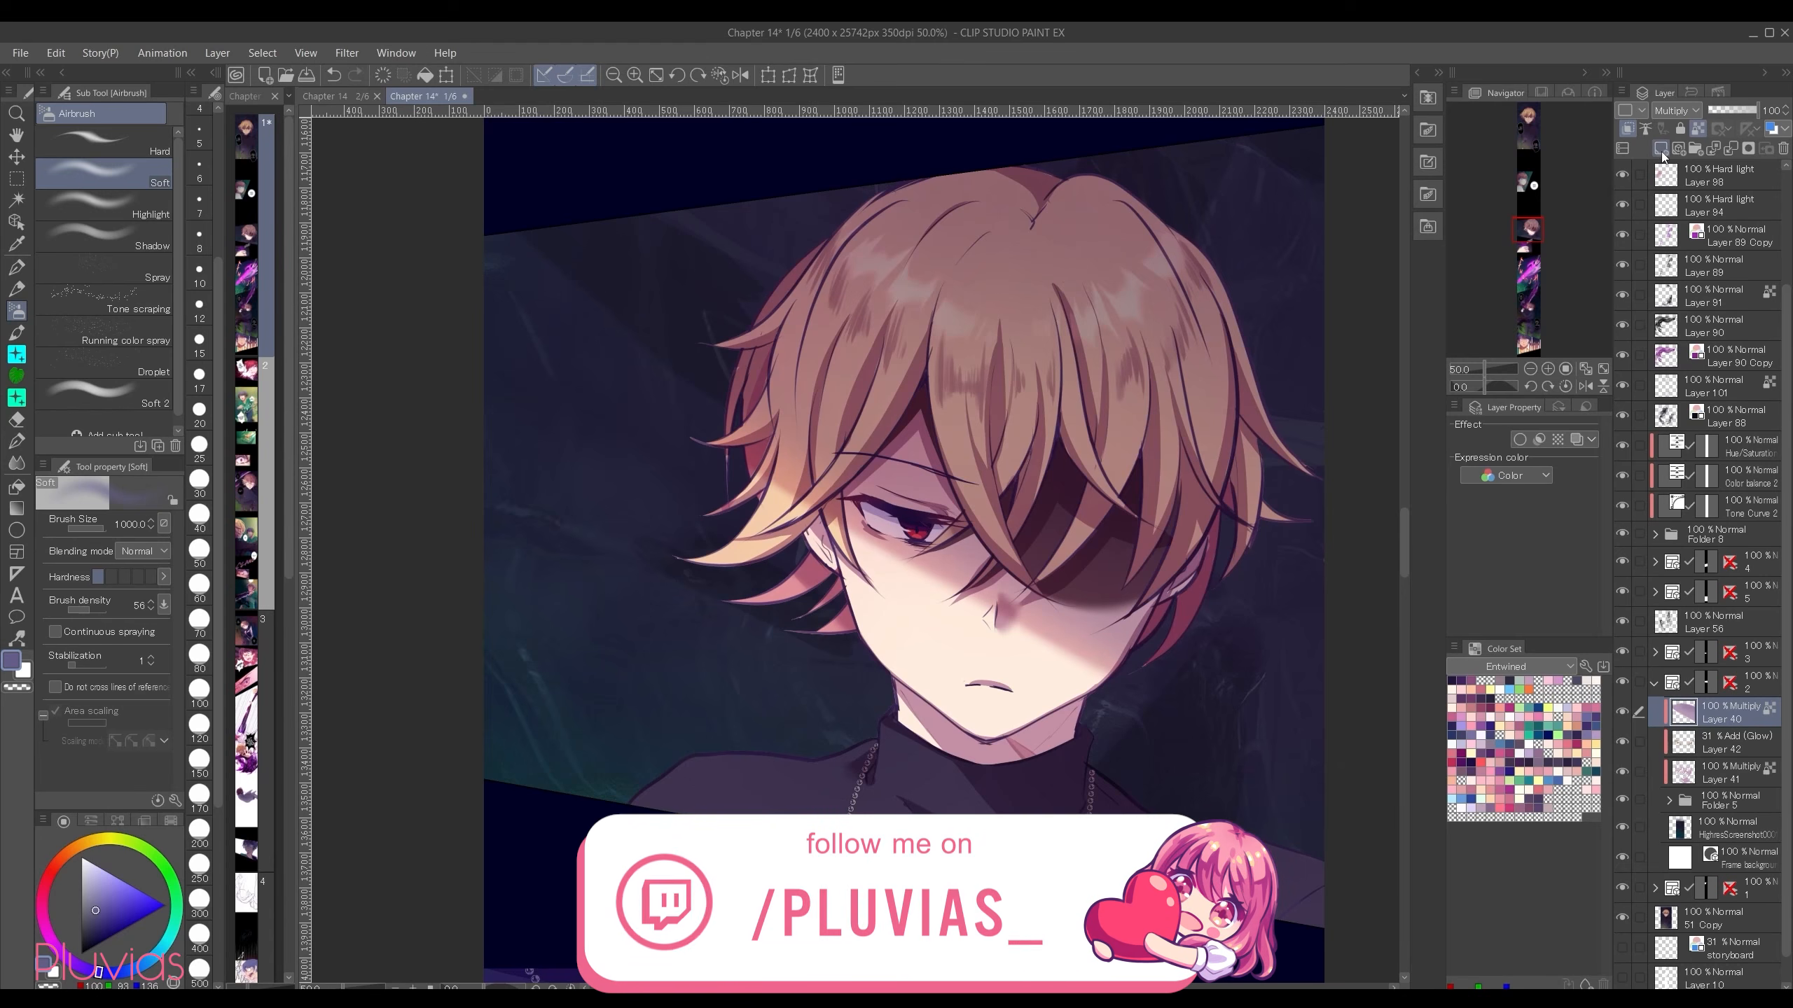
Step: Add a raster layer above the shadow and airbrush pale orange light over the panel's lower-left area at size 1700
{"action": "left_click", "coordinate": [1661, 150]}
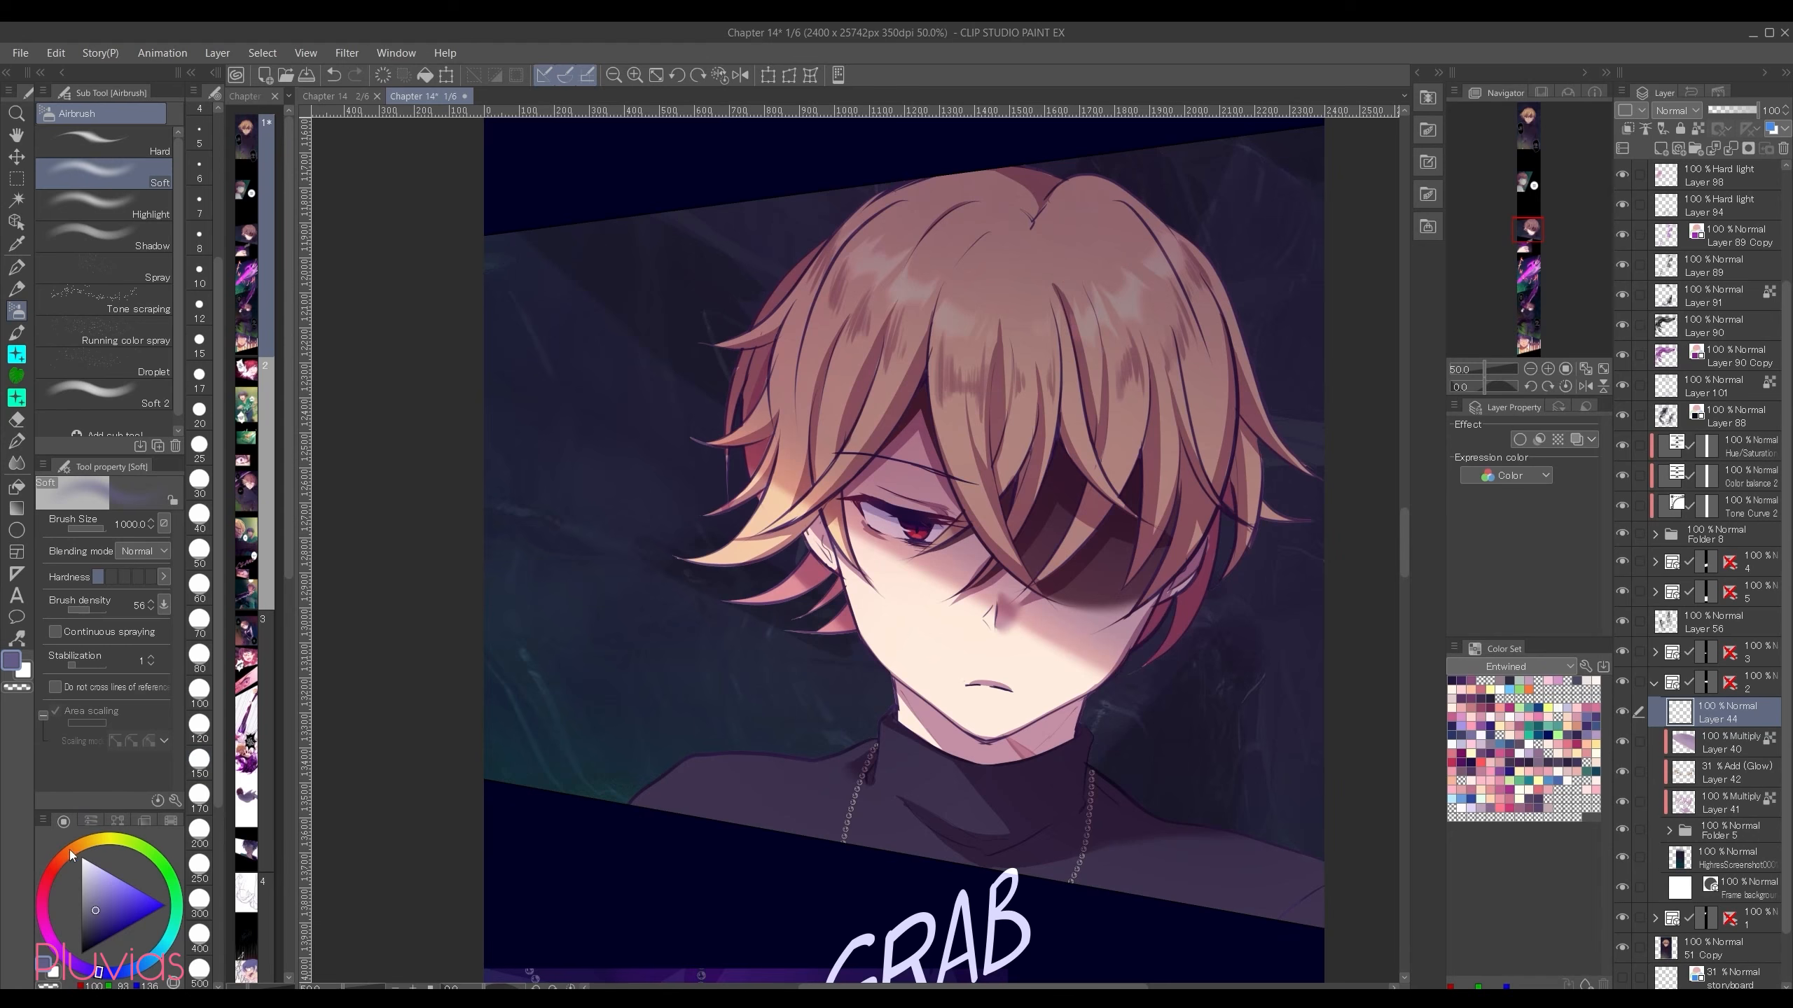
{"action": "left_click_drag", "start_coordinate": [71, 856], "coordinate": [80, 845]}
{"action": "left_click", "coordinate": [102, 869]}
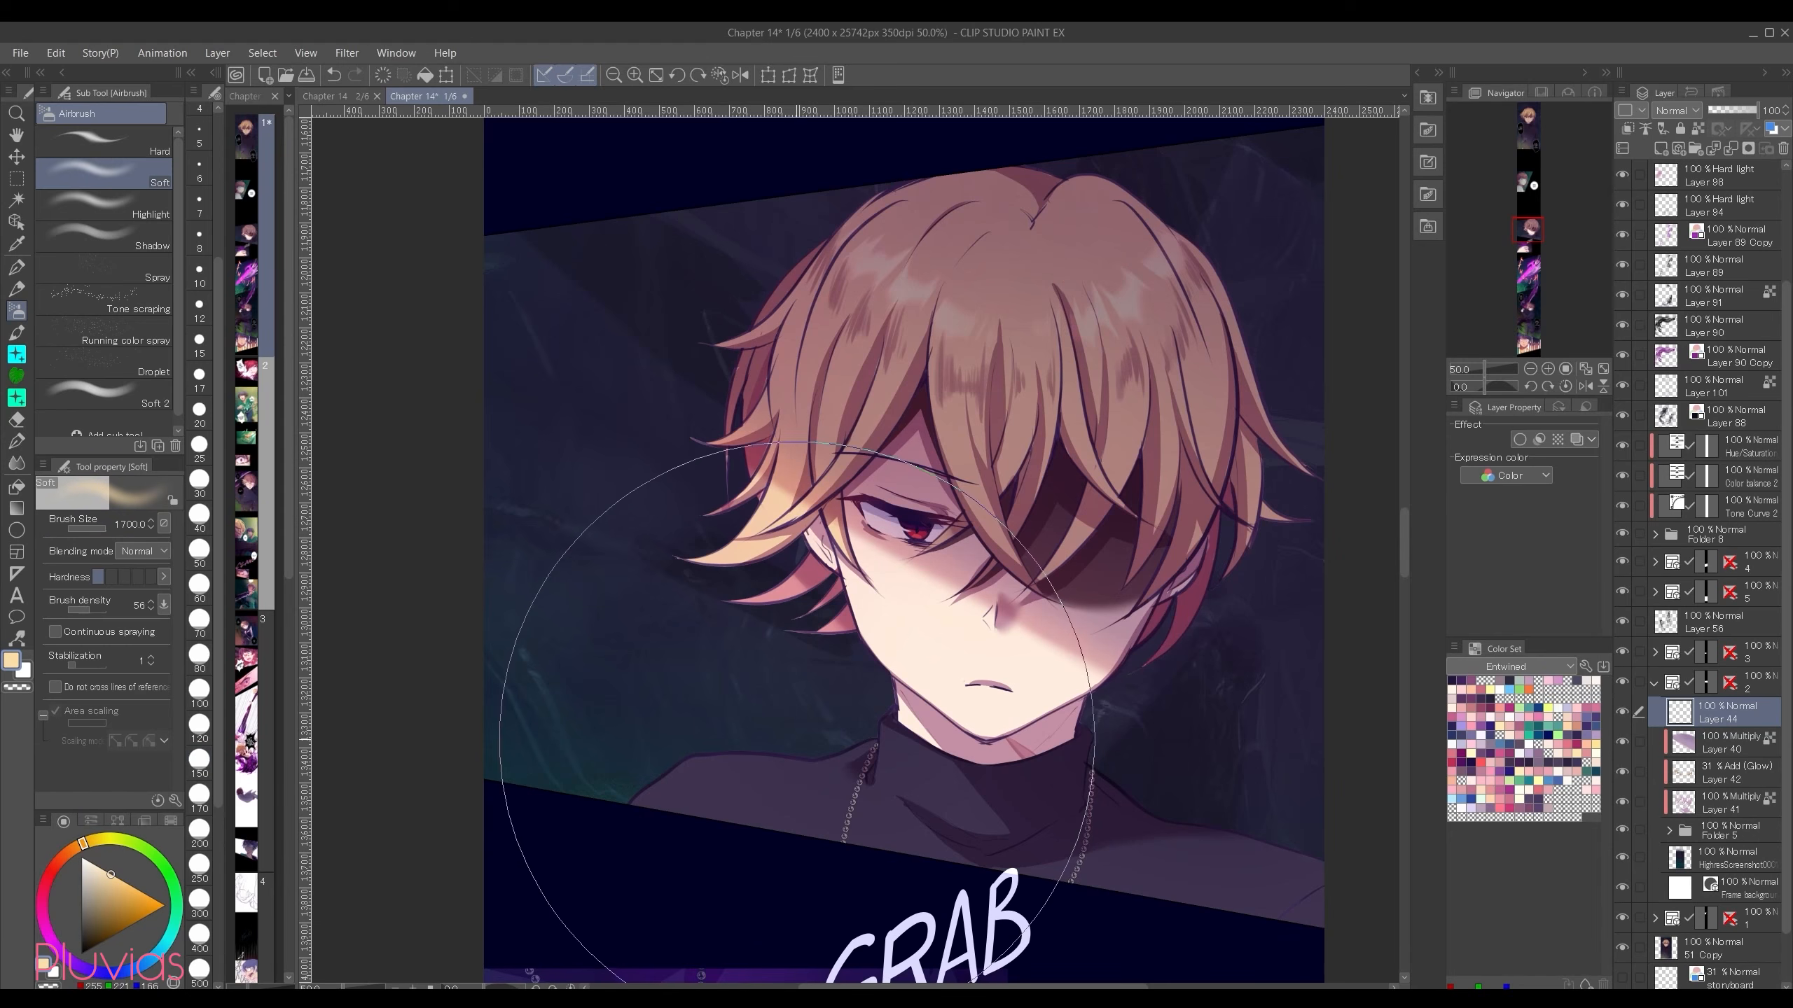
{"action": "left_click_drag", "start_coordinate": [487, 559], "coordinate": [983, 899]}
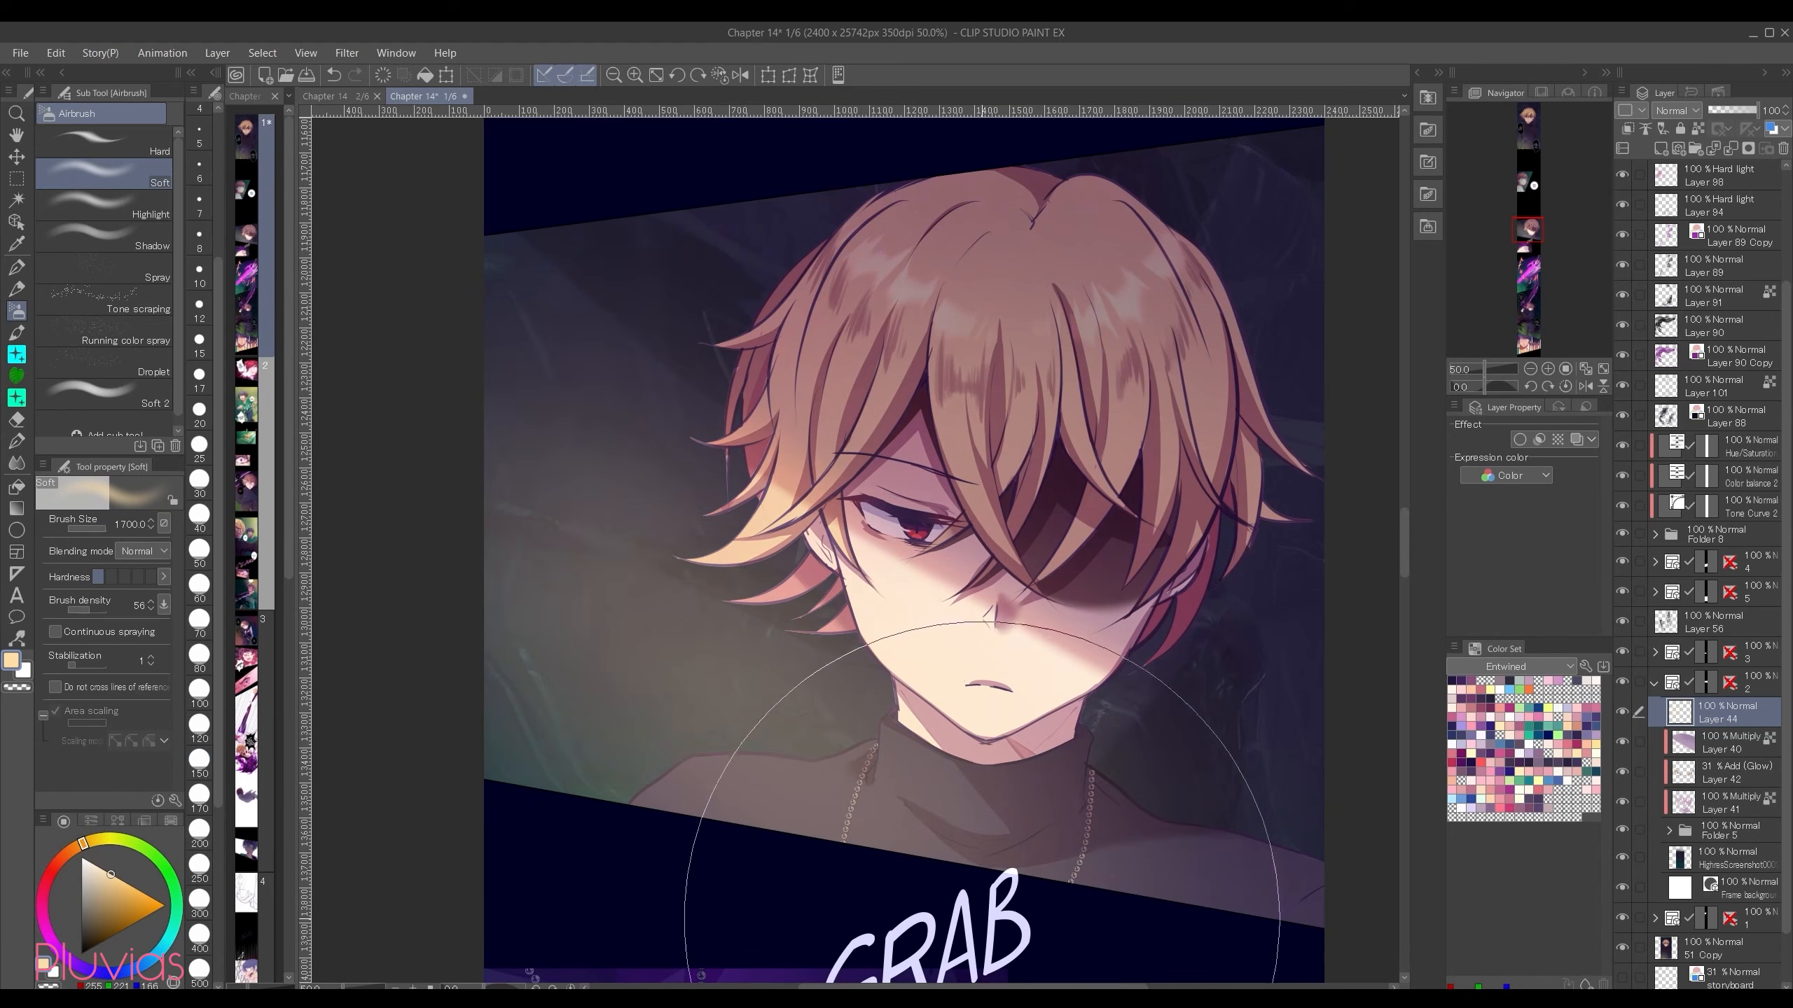
{"action": "left_click_drag", "start_coordinate": [476, 861], "coordinate": [409, 731]}
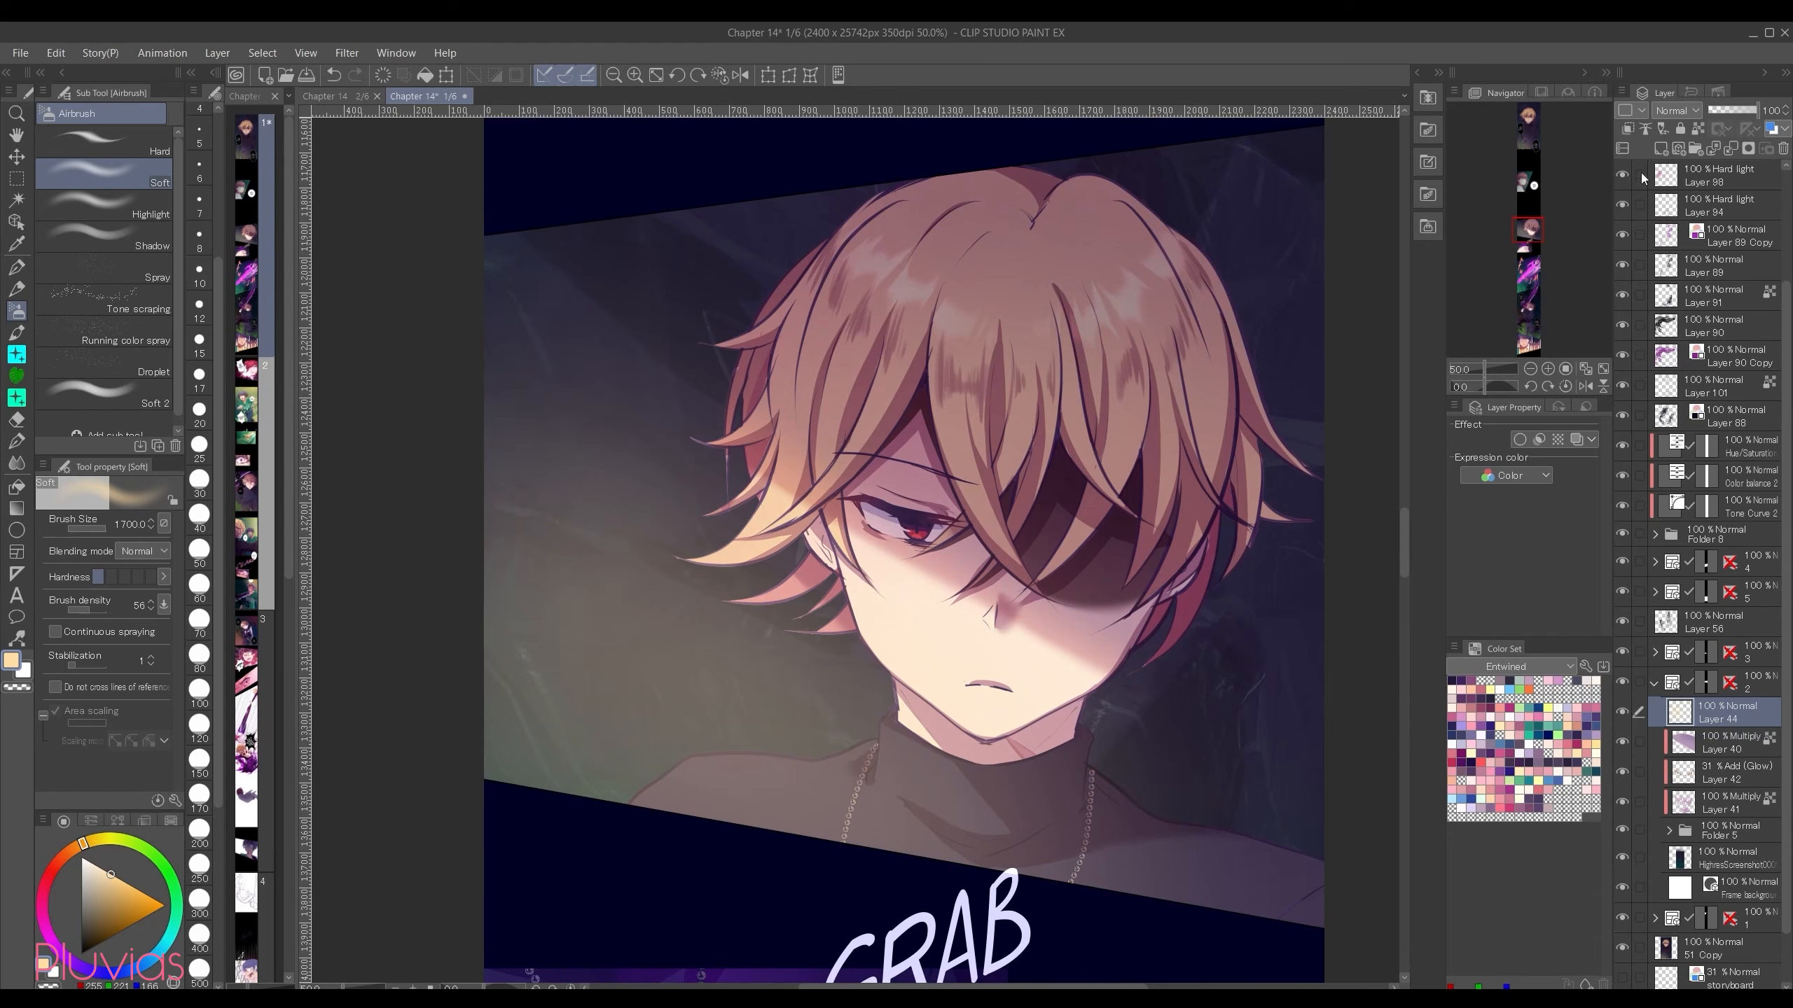
Step: Try Color dodge, Glow dodge, Add (Glow), Hard light and Overlay blending modes on the warm light layer
{"action": "left_click", "coordinate": [1686, 113]}
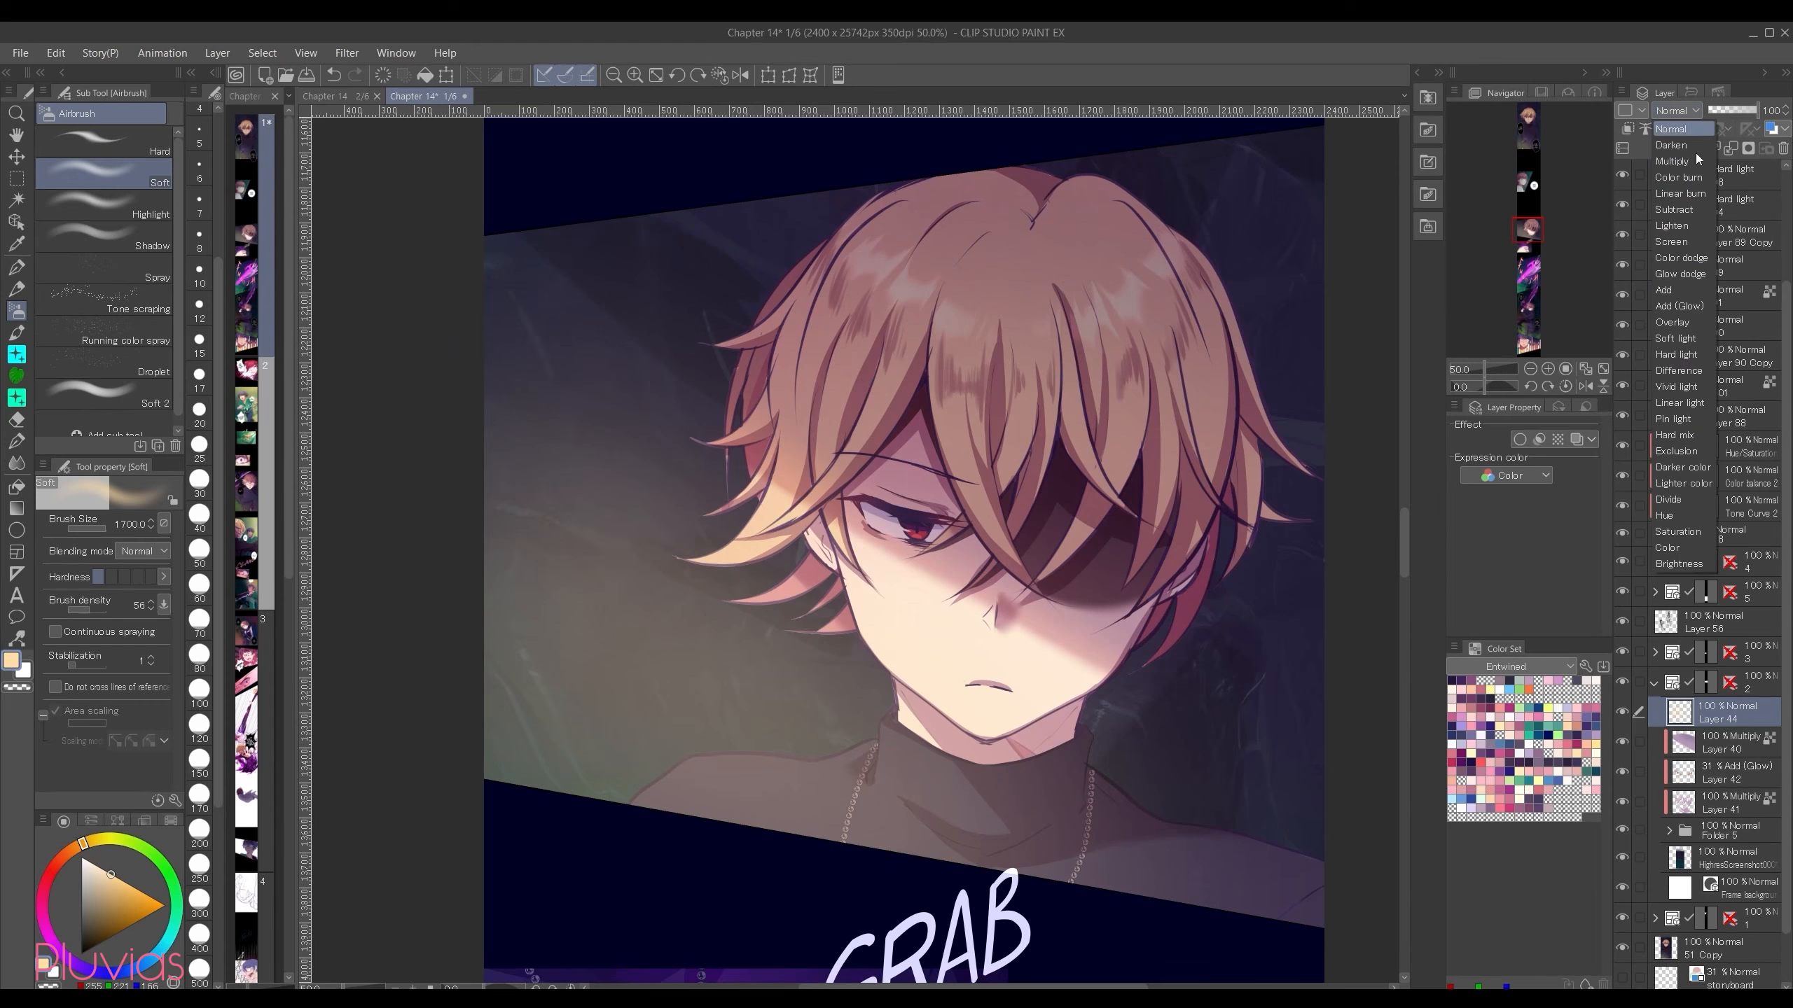
{"action": "left_click", "coordinate": [1701, 266]}
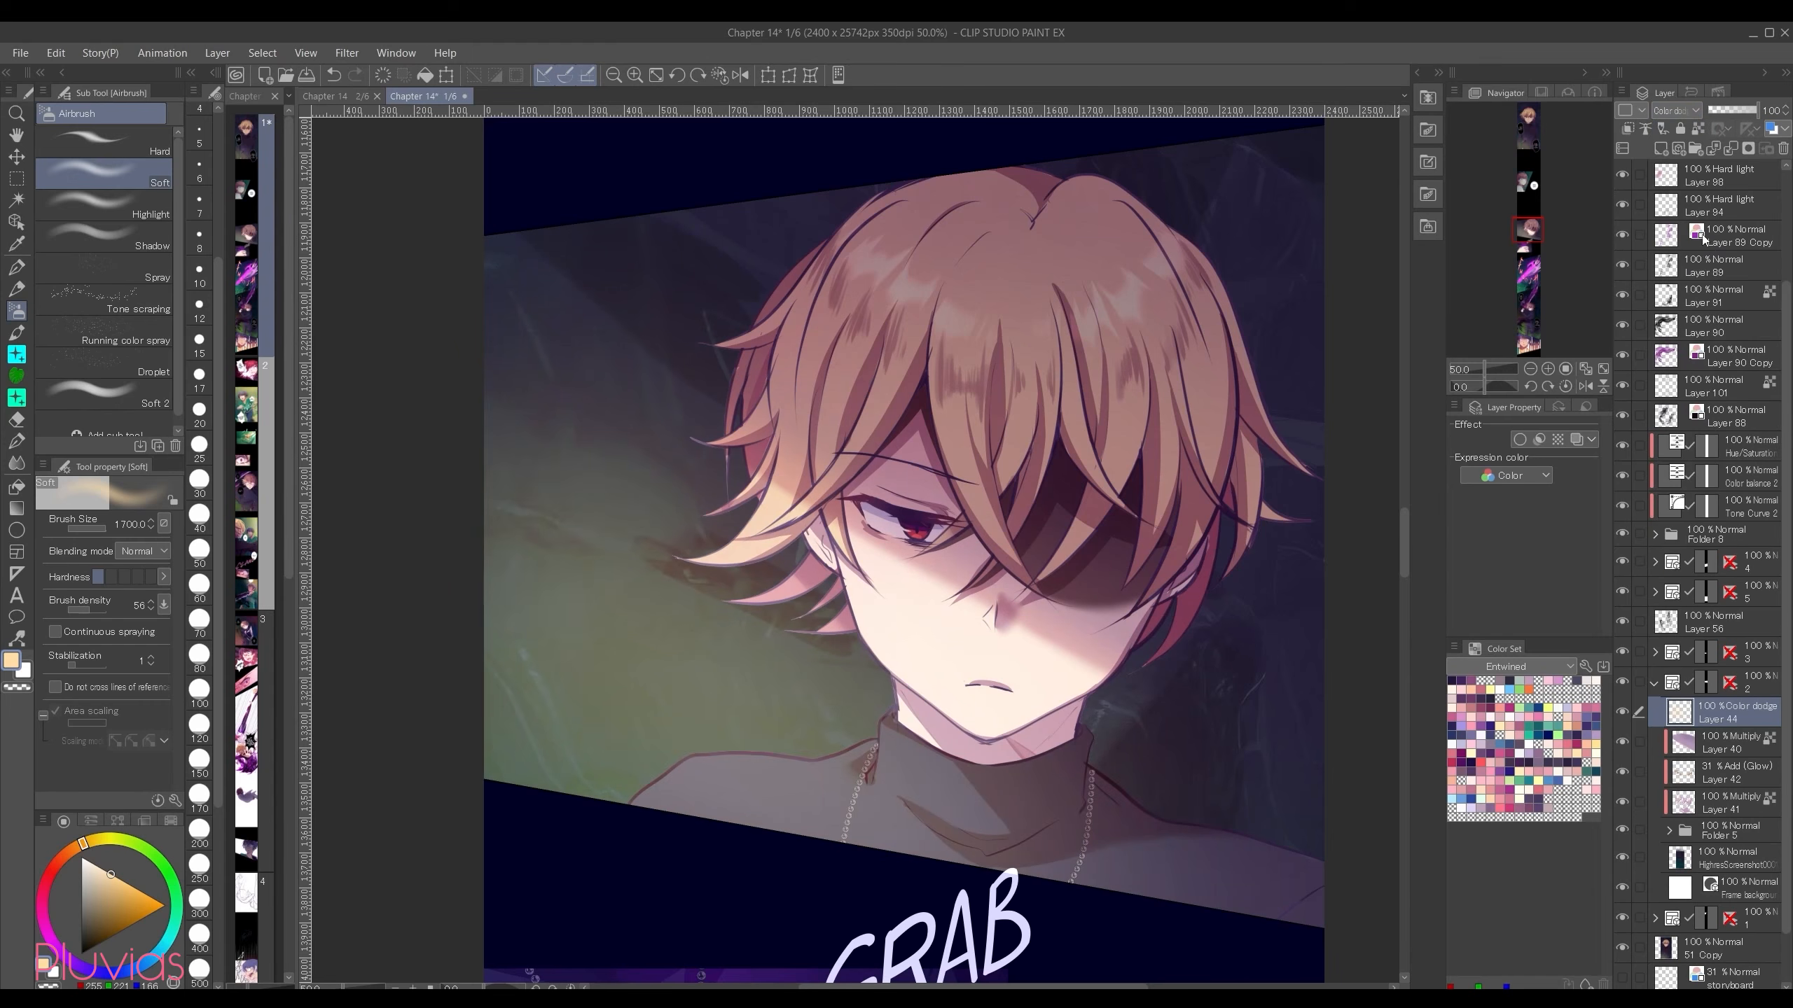
{"action": "left_click", "coordinate": [1686, 112]}
{"action": "left_click", "coordinate": [1701, 279]}
{"action": "left_click", "coordinate": [1679, 110]}
{"action": "left_click", "coordinate": [1694, 305]}
{"action": "left_click", "coordinate": [1677, 111]}
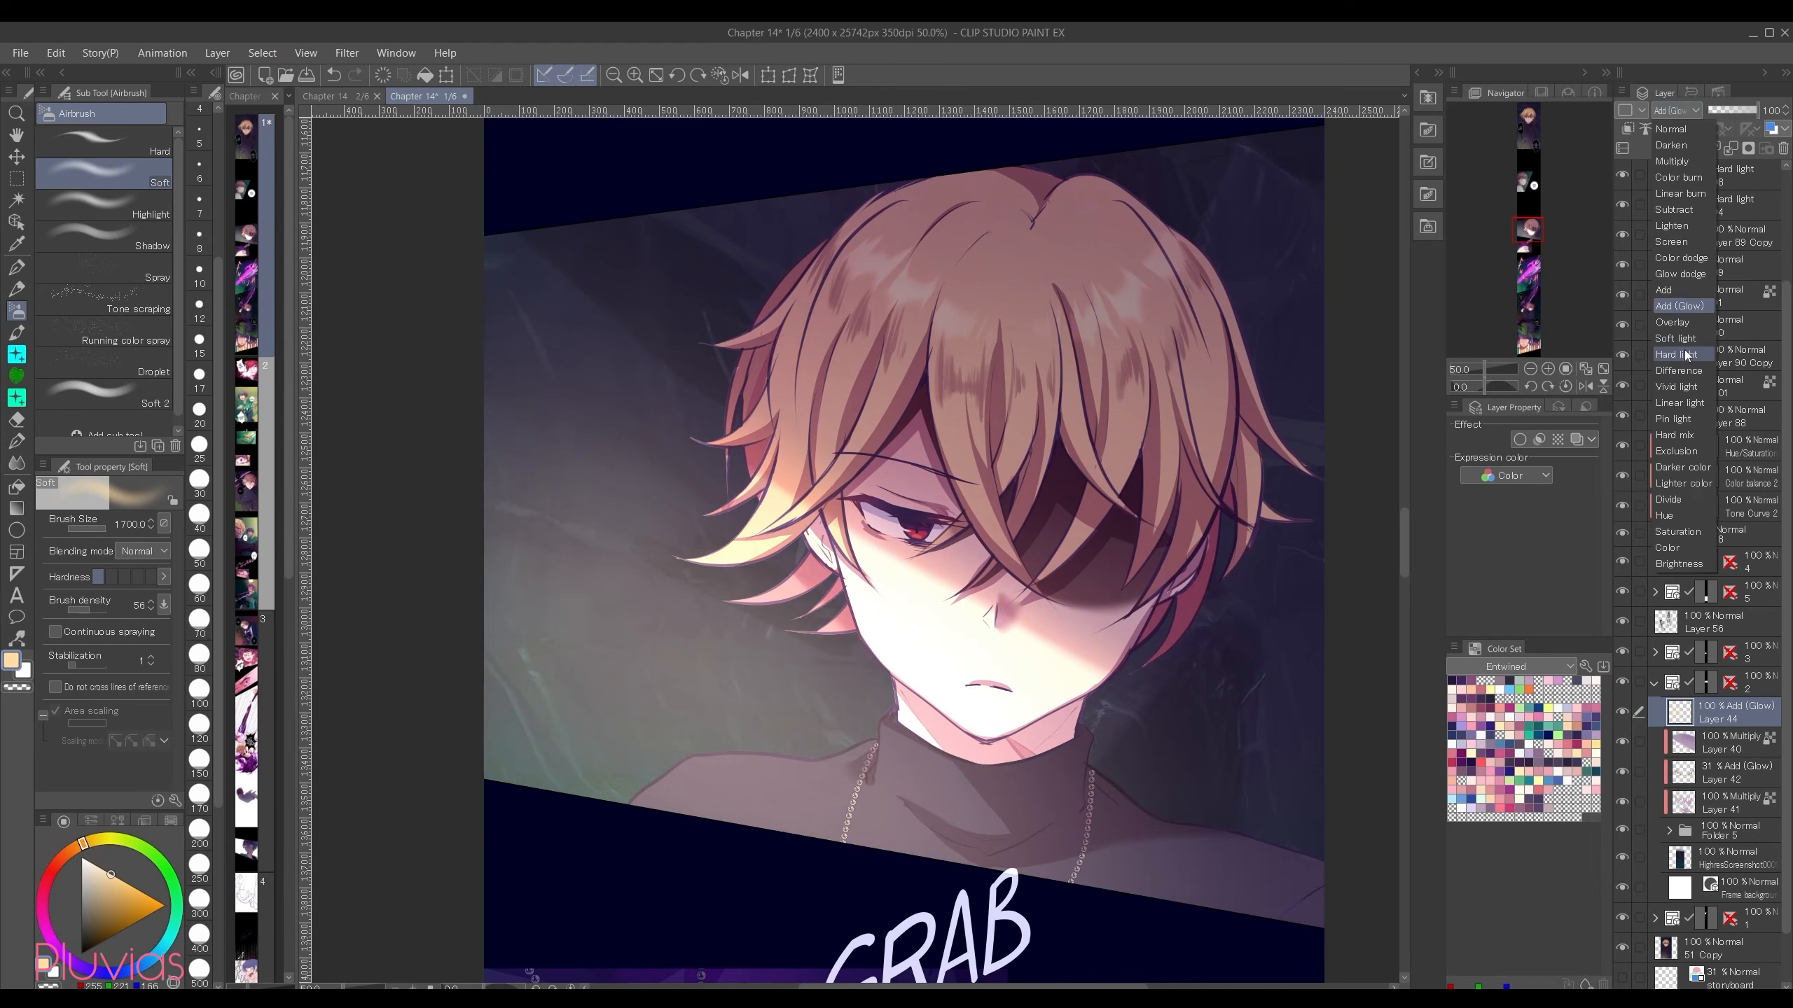
{"action": "left_click", "coordinate": [1689, 354]}
{"action": "left_click", "coordinate": [1677, 110]}
{"action": "left_click", "coordinate": [1692, 329]}
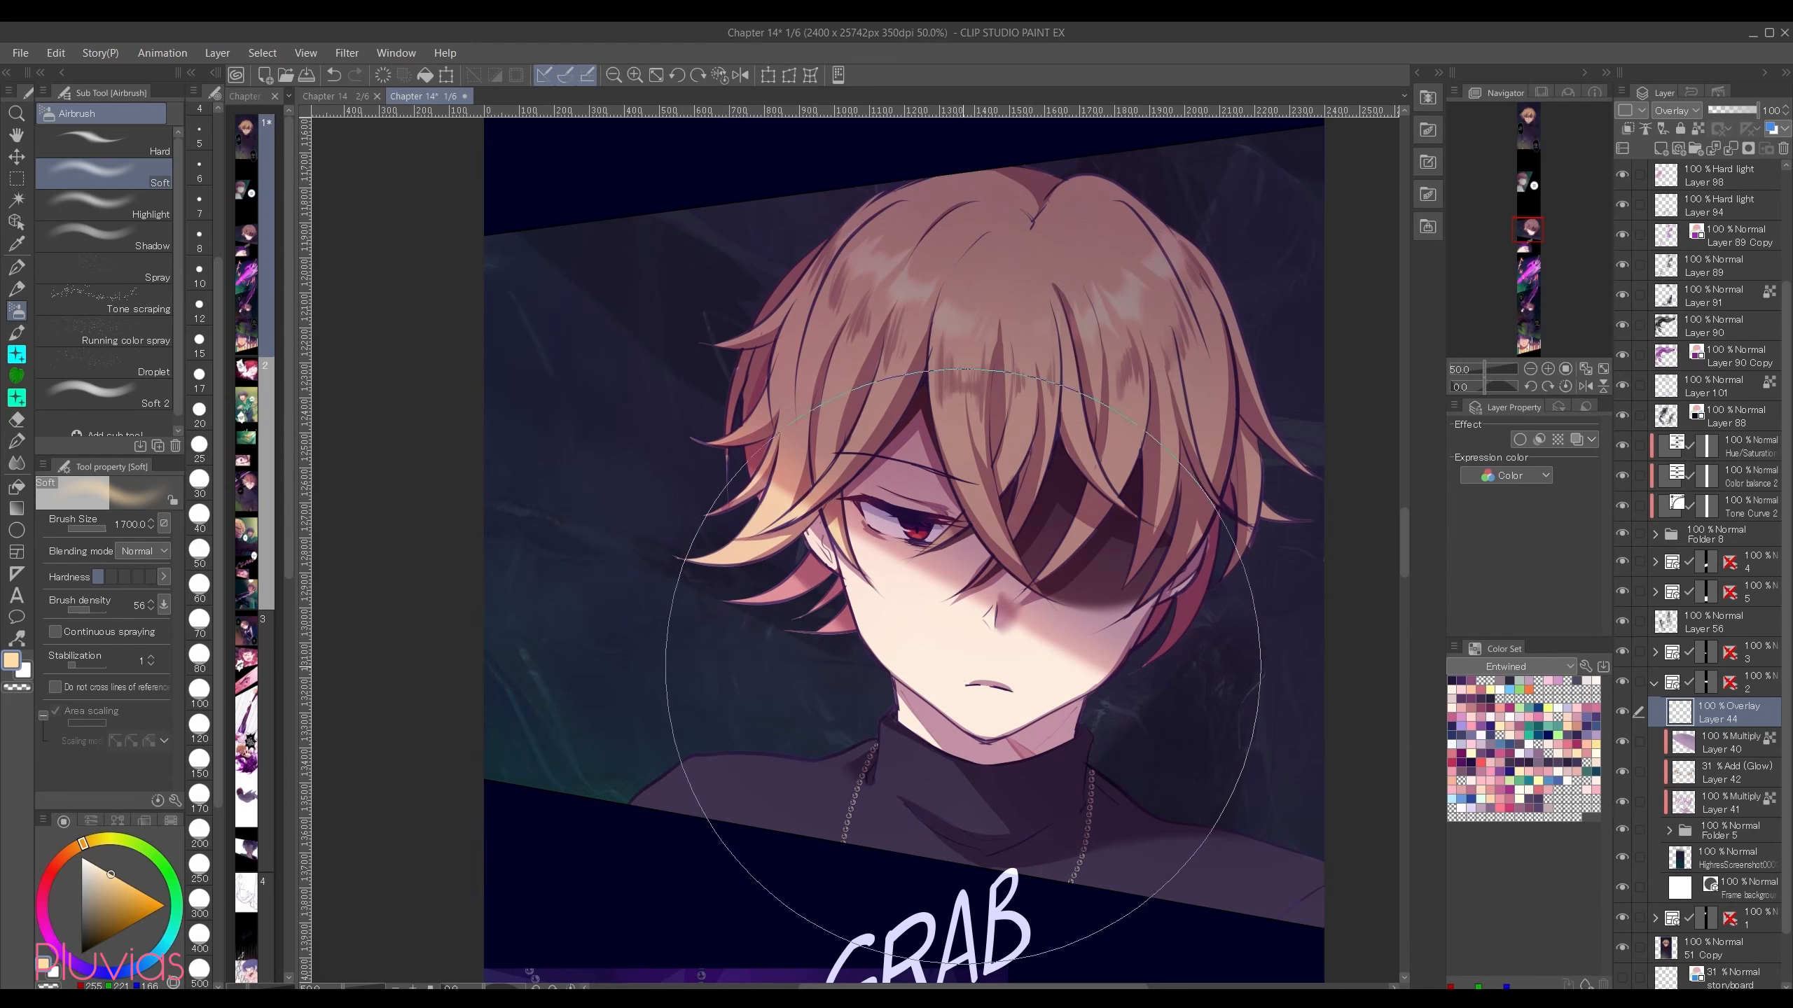
Step: Airbrush a more saturated yellow over the panel's left background and try the layer in Add (Glow) at 52% opacity
{"action": "left_click", "coordinate": [134, 887]}
{"action": "left_click", "coordinate": [90, 841]}
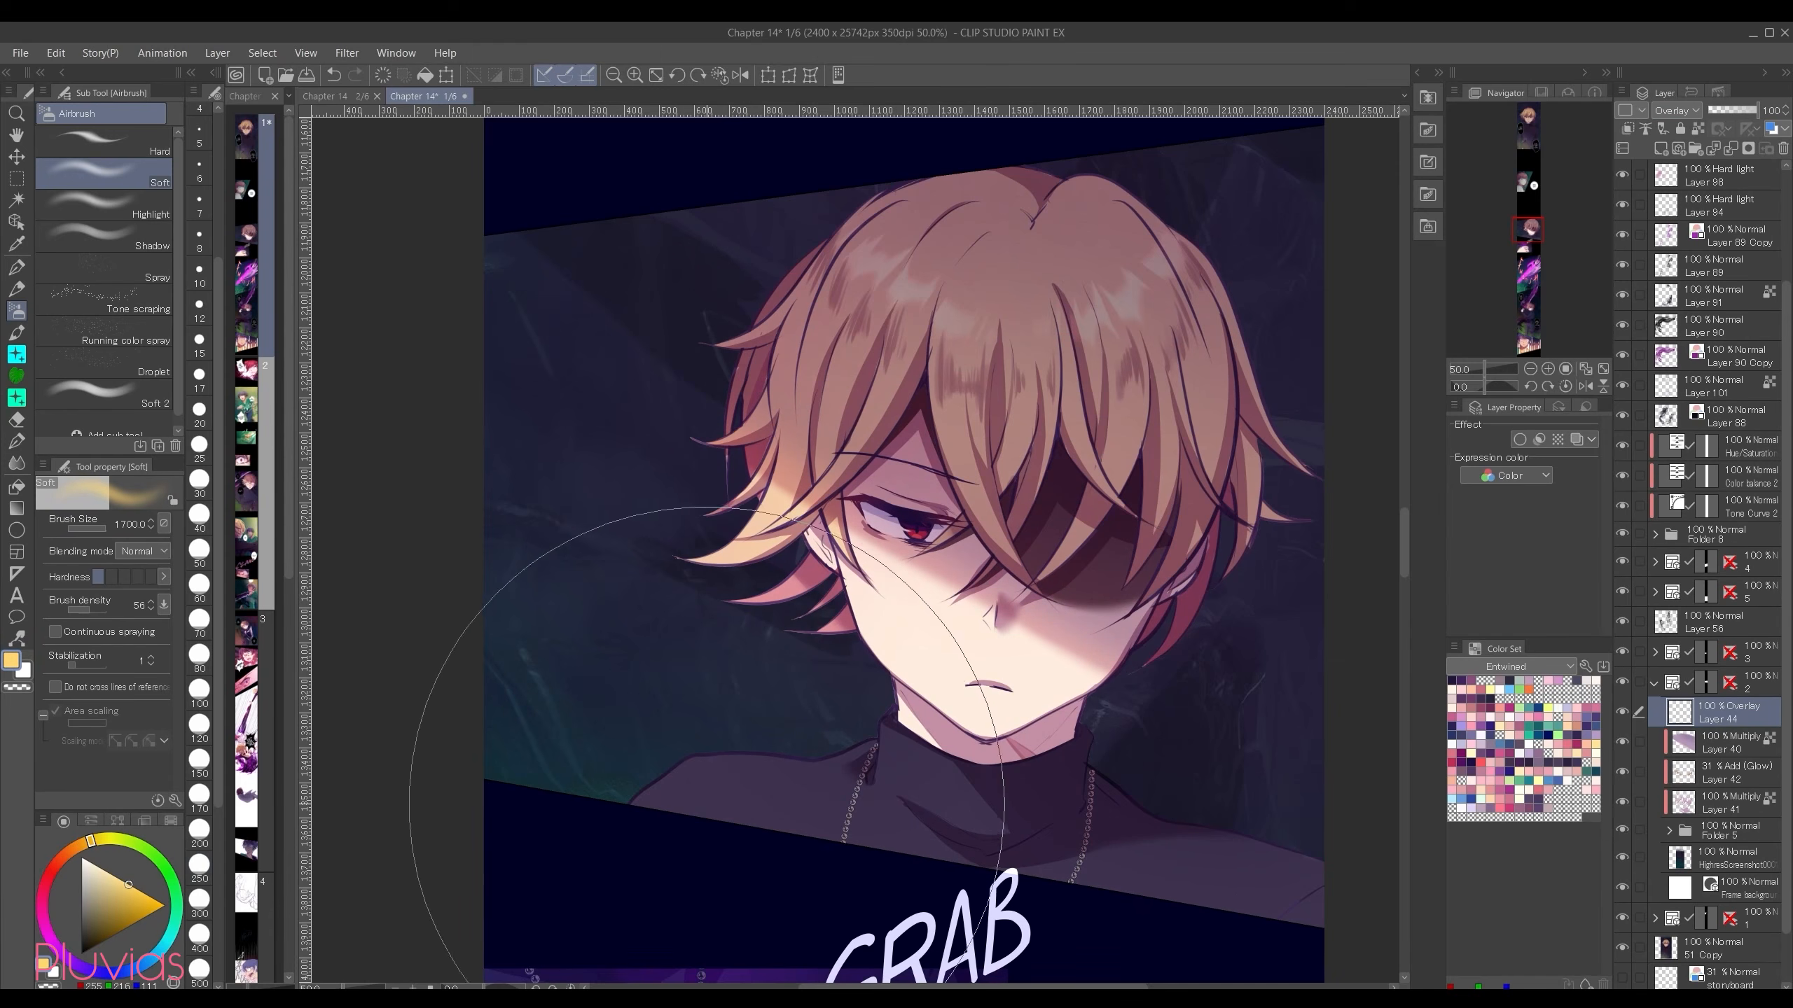
{"action": "mouse_move", "coordinate": [460, 402]}
{"action": "left_mouse_down"}
{"action": "mouse_move", "coordinate": [813, 893]}
{"action": "mouse_move", "coordinate": [891, 935]}
{"action": "mouse_move", "coordinate": [679, 731]}
{"action": "mouse_move", "coordinate": [475, 383]}
{"action": "mouse_move", "coordinate": [416, 399]}
{"action": "left_mouse_up"}
{"action": "left_click", "coordinate": [1678, 111]}
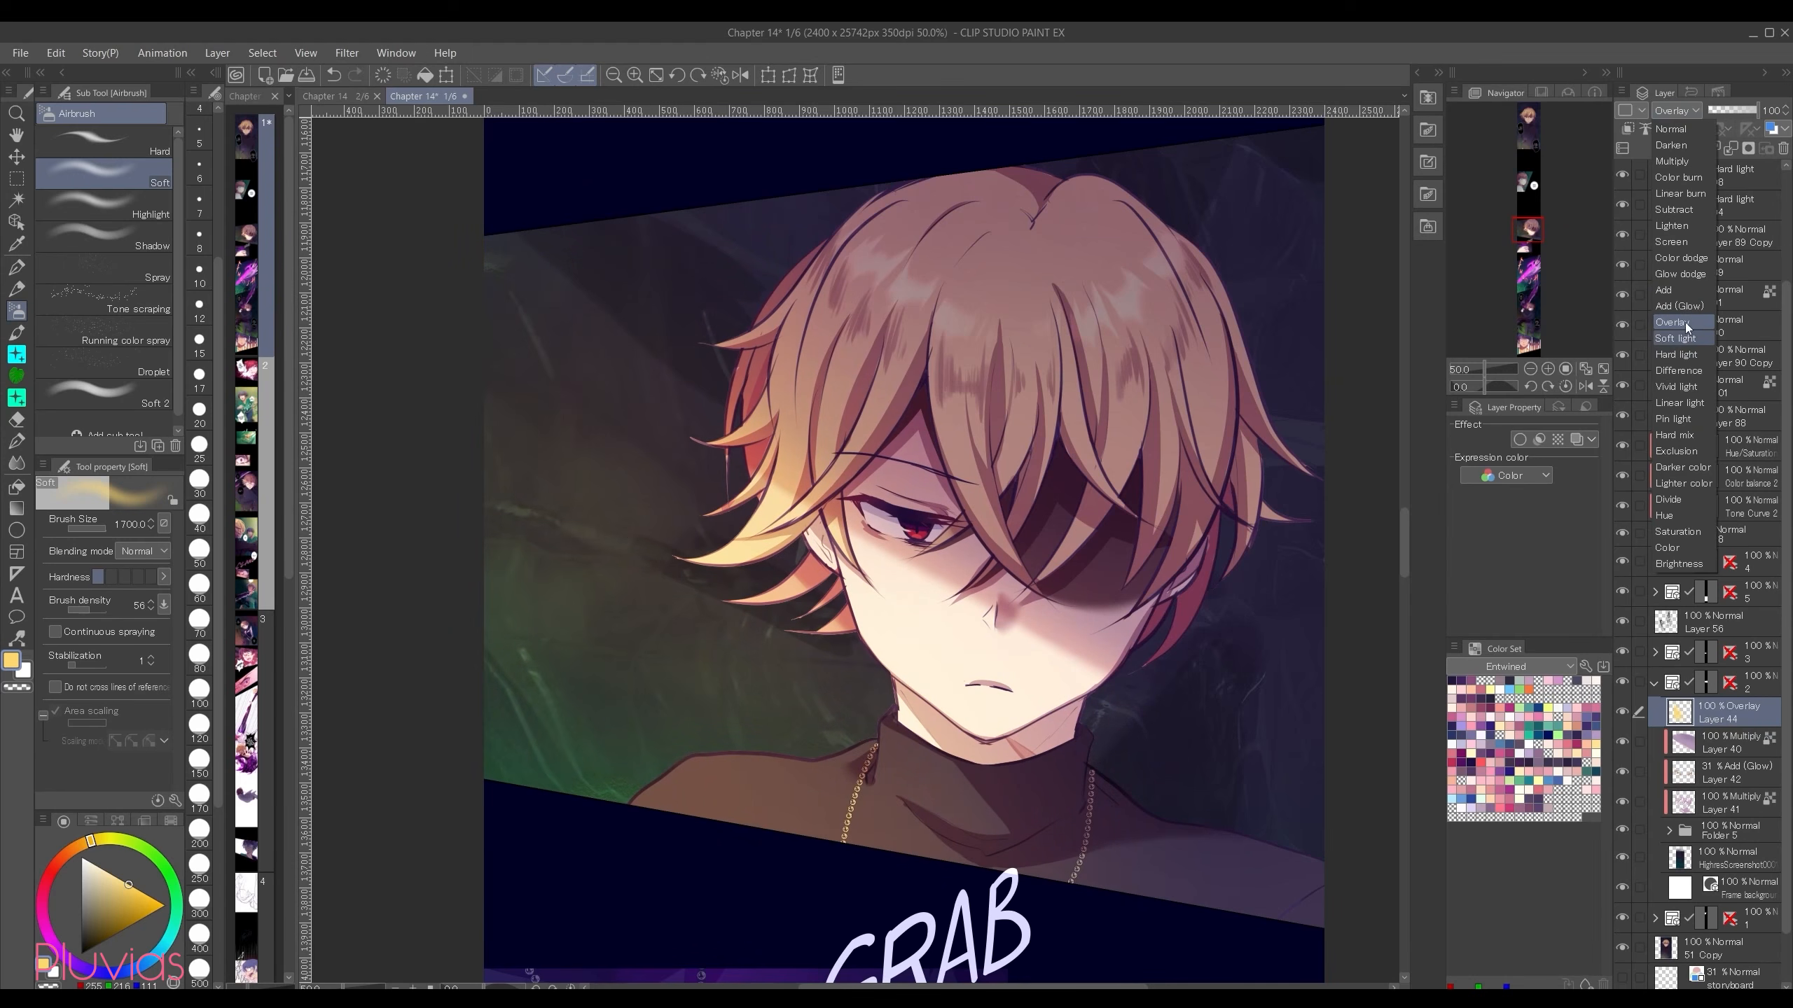
{"action": "left_click", "coordinate": [1679, 306]}
{"action": "left_click", "coordinate": [1739, 109]}
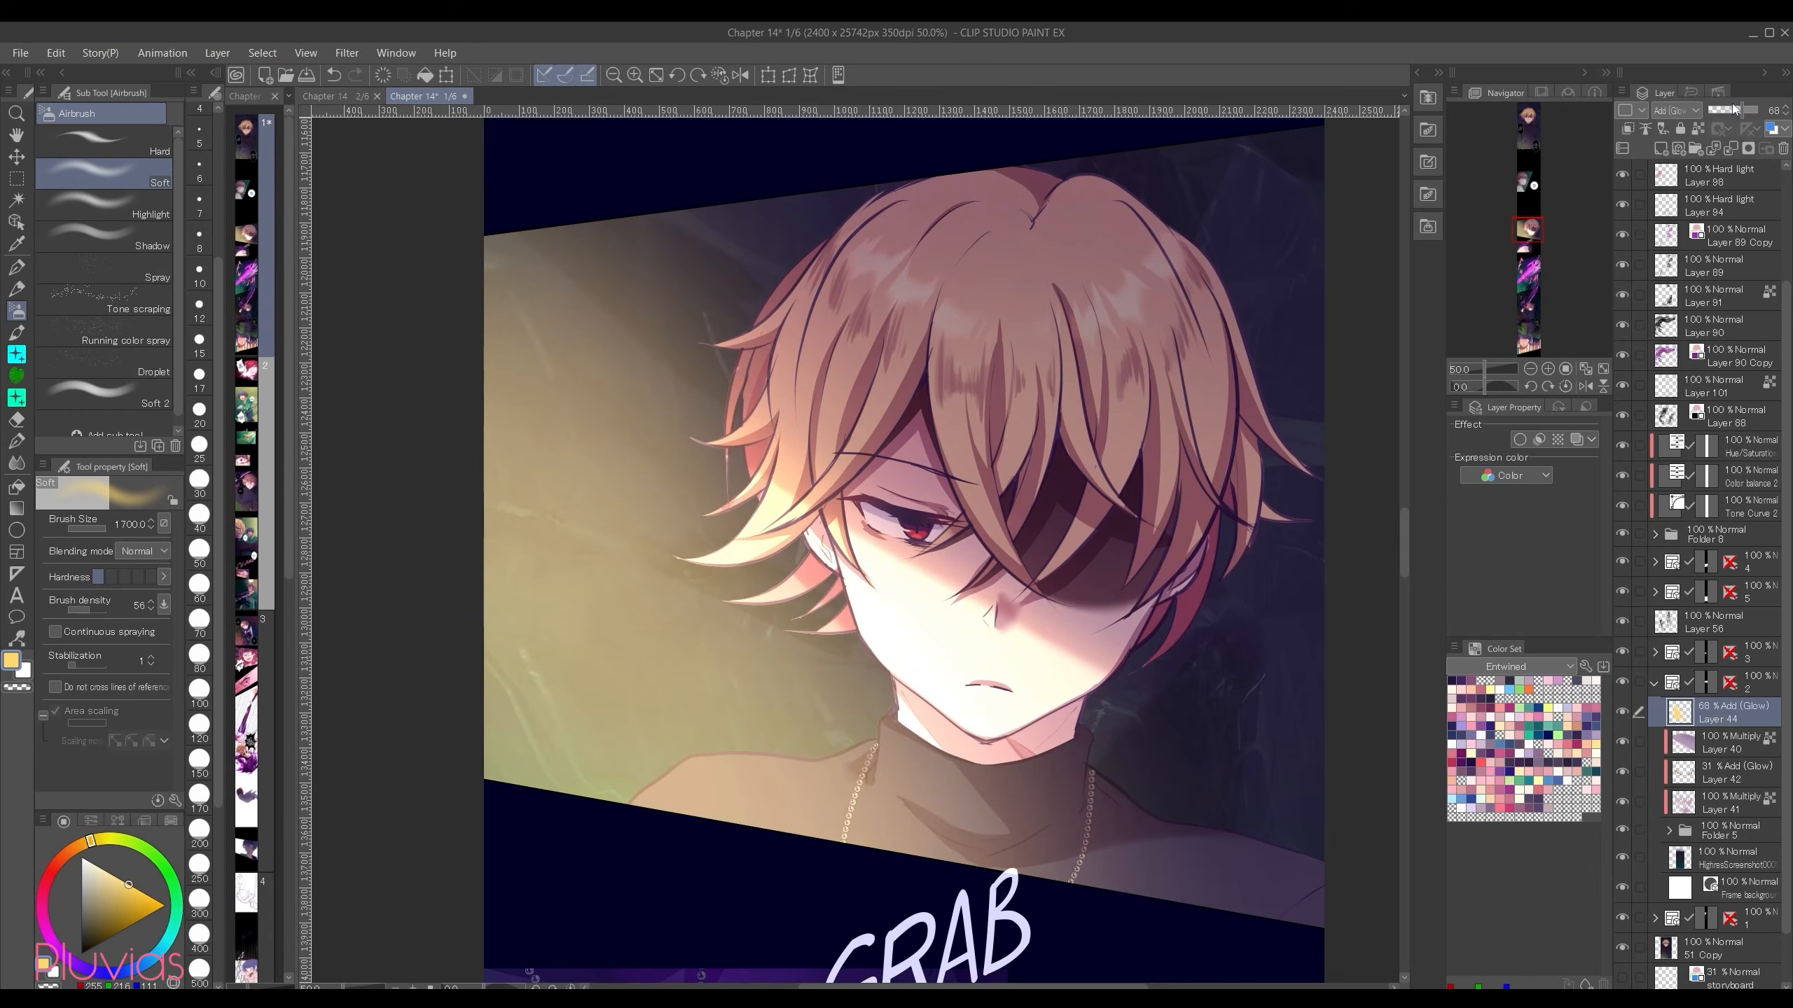
{"action": "left_click", "coordinate": [1737, 109]}
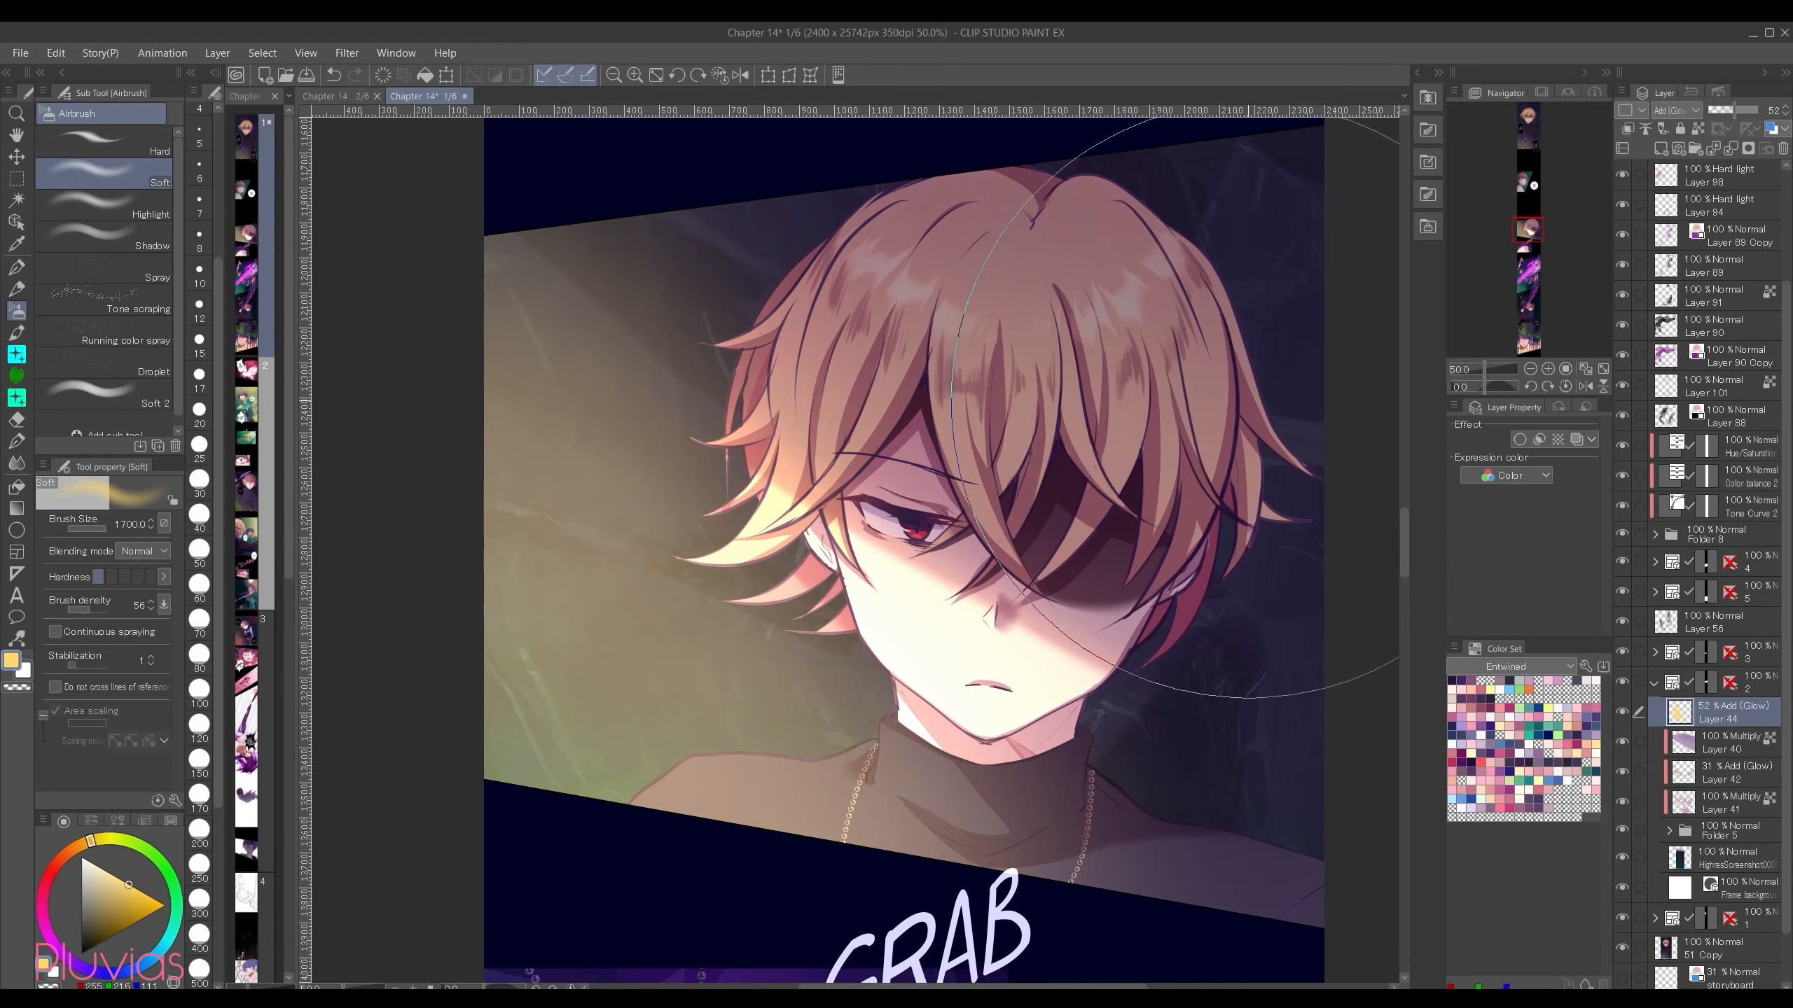
Step: Set the yellow light layer's blending mode to Hard light and its opacity to 34%
{"action": "left_click", "coordinate": [1689, 117]}
{"action": "left_click", "coordinate": [1687, 357]}
{"action": "left_click", "coordinate": [1734, 110]}
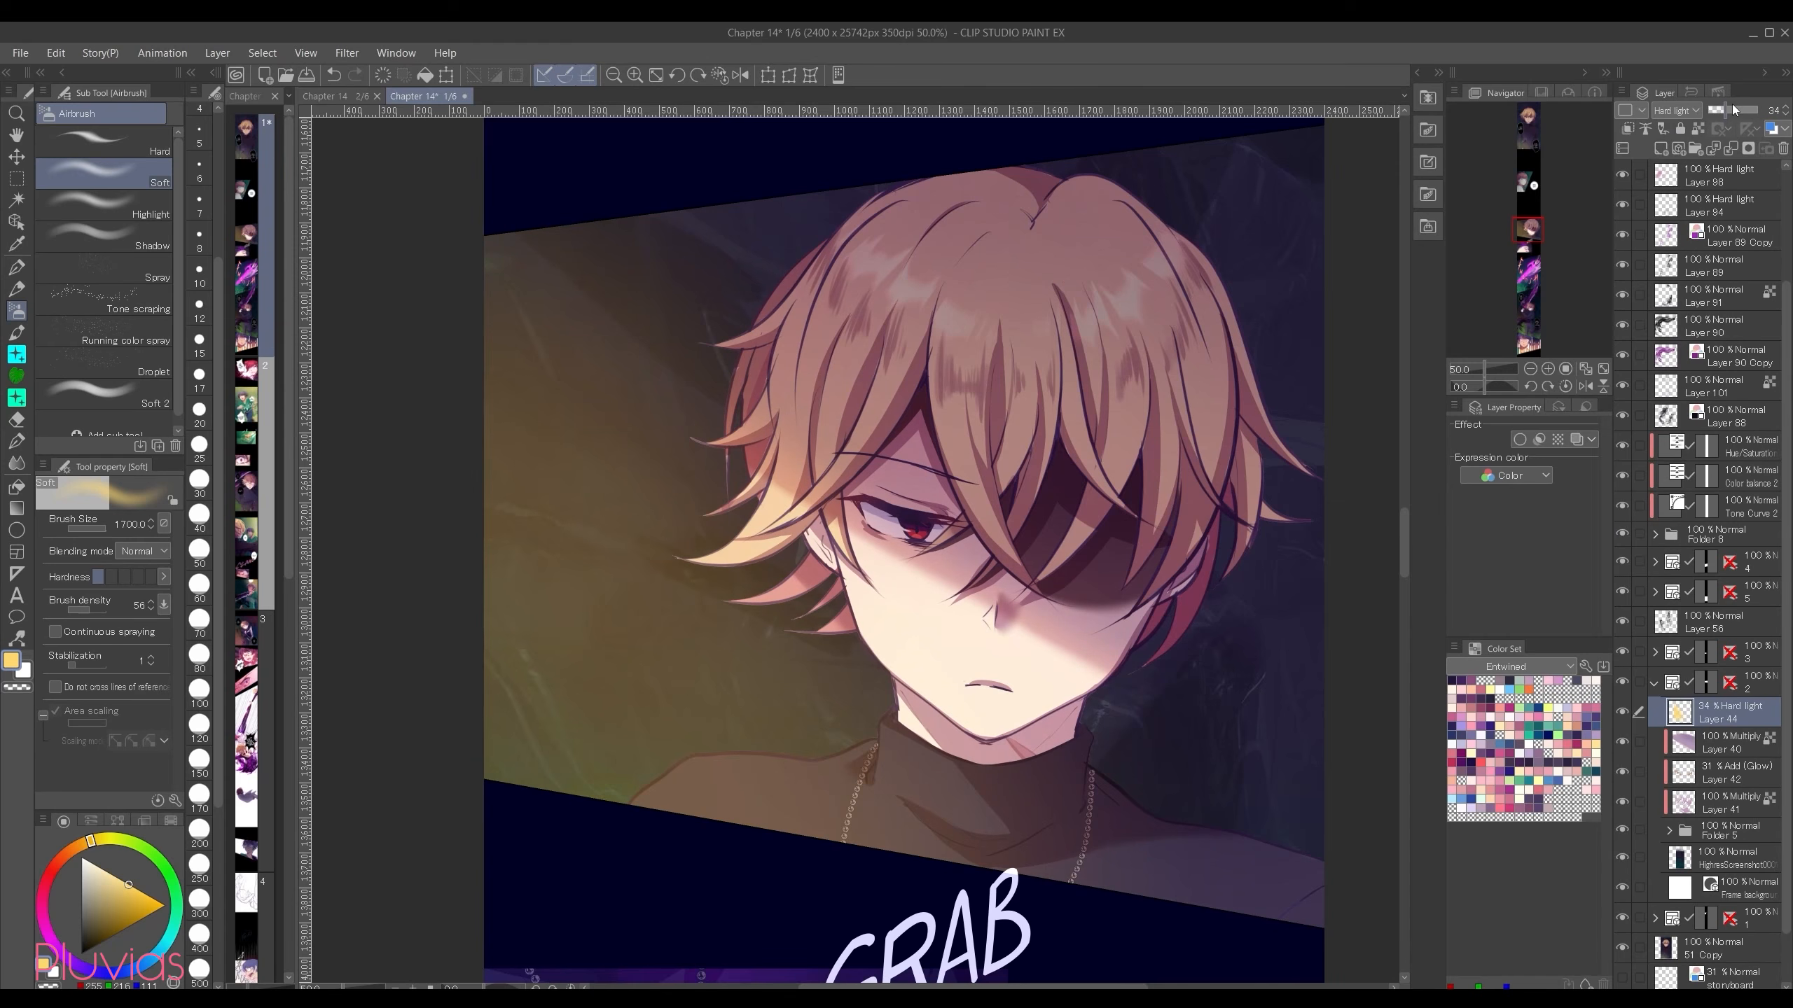
Step: Clear the Hard light layer and repaint its light with a paler yellow, from the left background down across the shoulder
{"action": "key", "text": "Delete"}
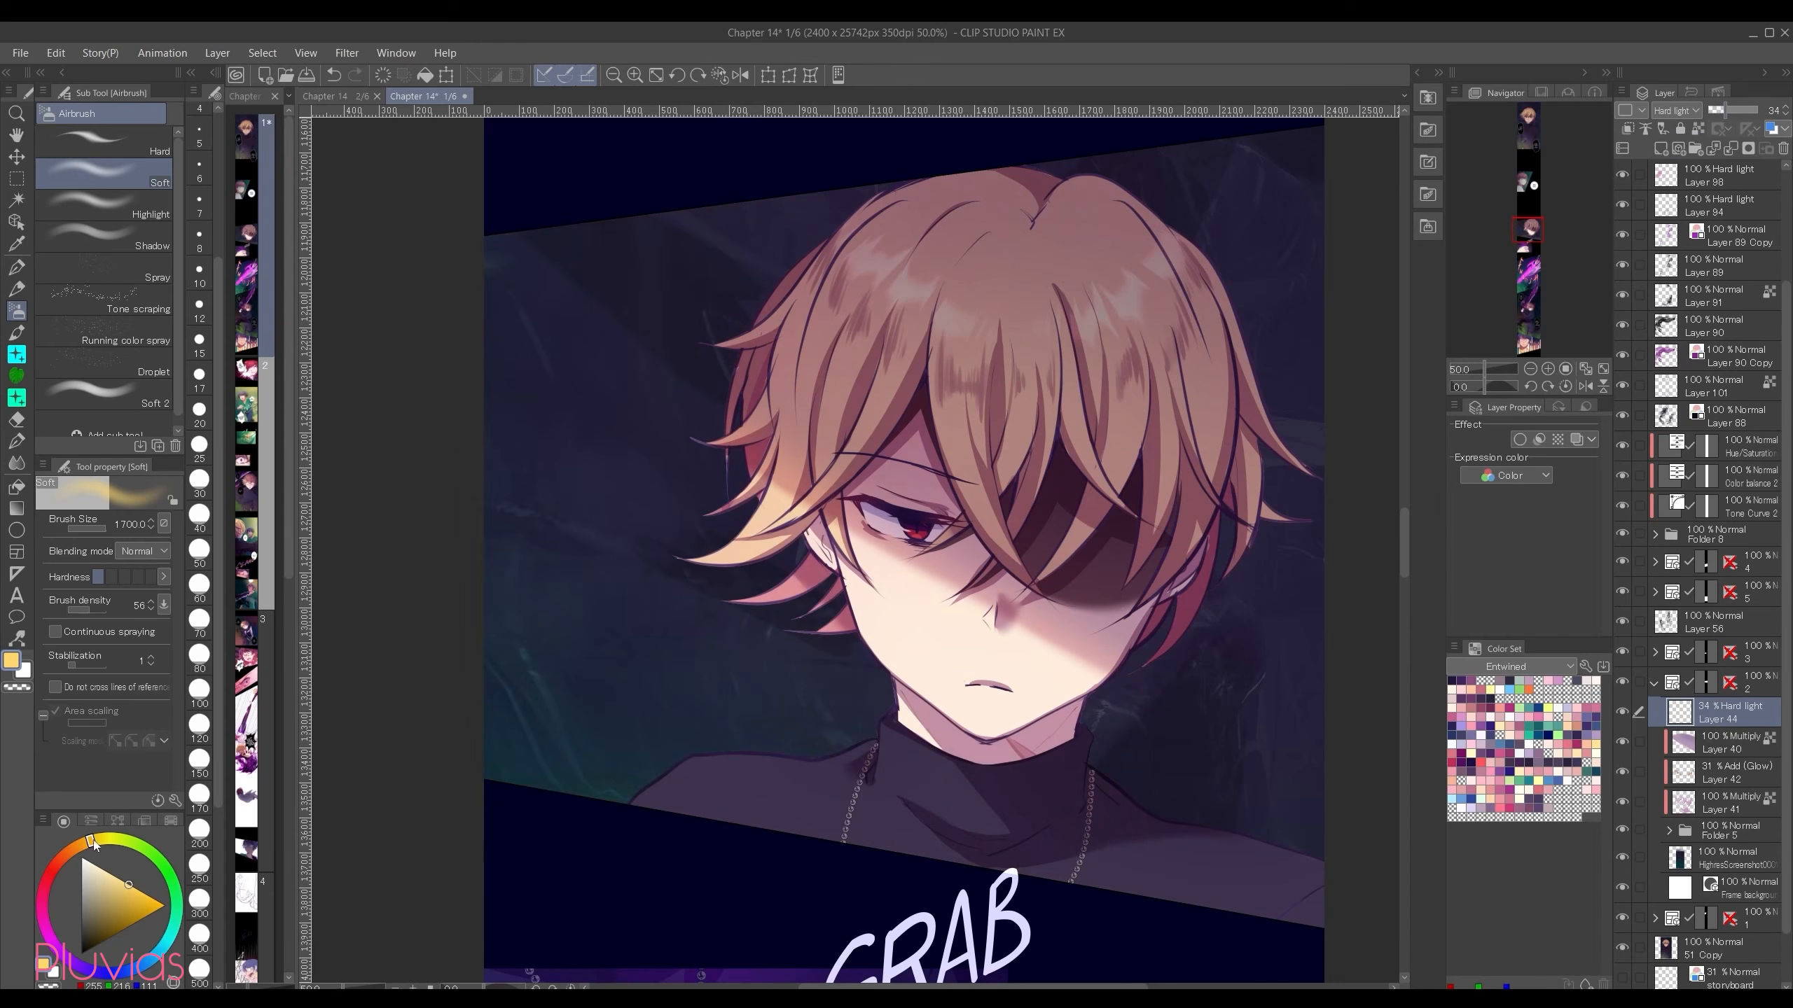
{"action": "left_click", "coordinate": [114, 875]}
{"action": "mouse_move", "coordinate": [520, 441]}
{"action": "left_mouse_down"}
{"action": "mouse_move", "coordinate": [601, 699]}
{"action": "mouse_move", "coordinate": [557, 686]}
{"action": "mouse_move", "coordinate": [424, 706]}
{"action": "mouse_move", "coordinate": [495, 621]}
{"action": "mouse_move", "coordinate": [452, 438]}
{"action": "mouse_move", "coordinate": [705, 612]}
{"action": "mouse_move", "coordinate": [1016, 960]}
{"action": "left_mouse_up"}
{"action": "right_click", "coordinate": [1738, 715]}
{"action": "left_click", "coordinate": [1734, 422]}
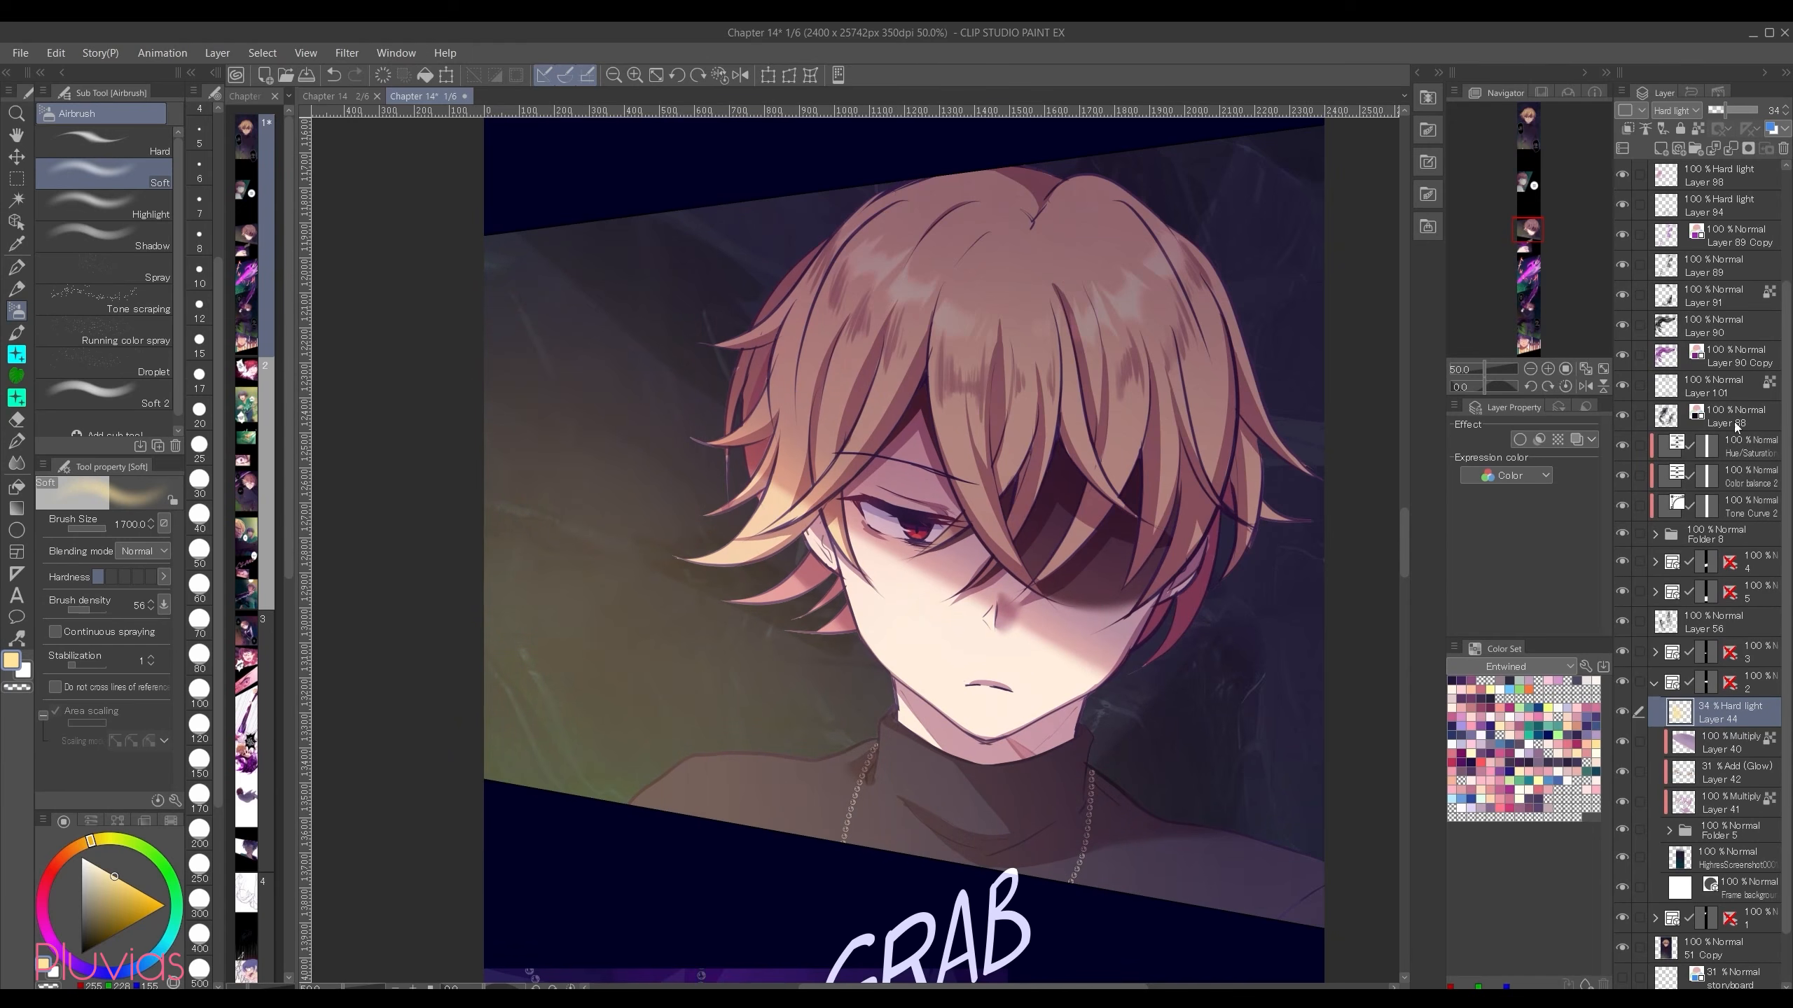
Step: Add an Add (Glow) raster layer above the Hard light layer and airbrush pale yellow glow along the panel's left edge
{"action": "left_click", "coordinate": [1659, 150]}
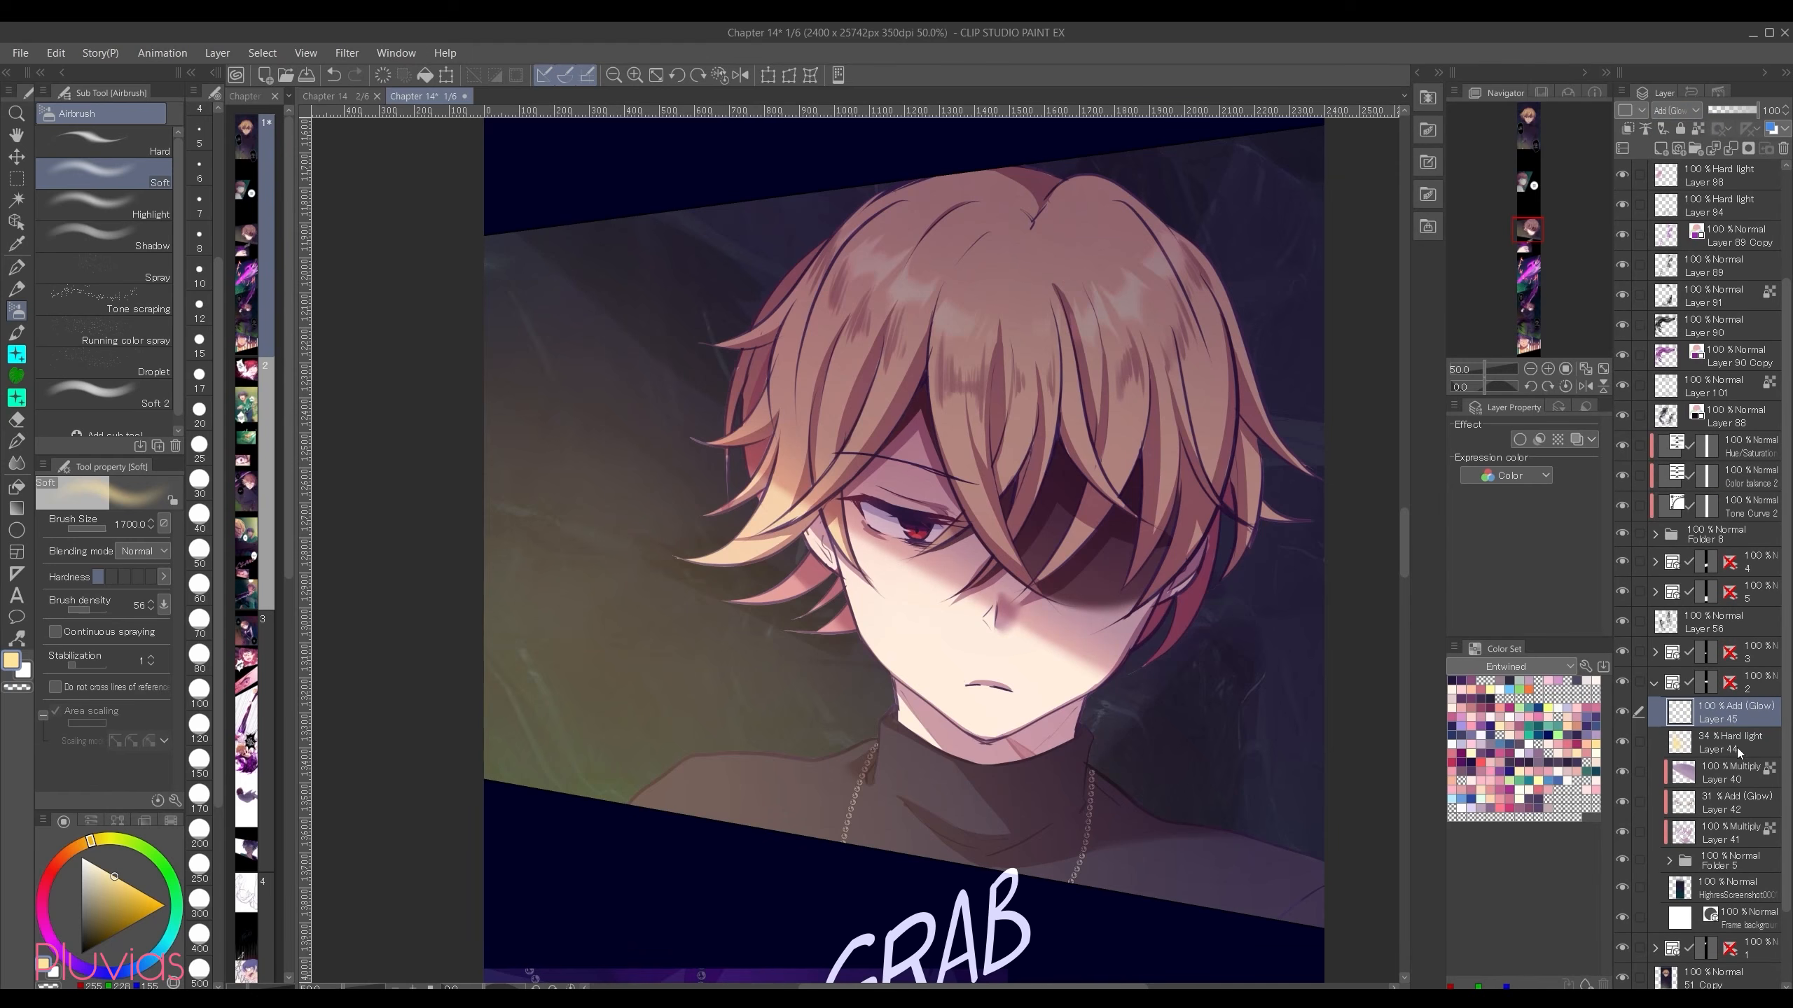
{"action": "left_click_drag", "start_coordinate": [339, 614], "coordinate": [367, 812]}
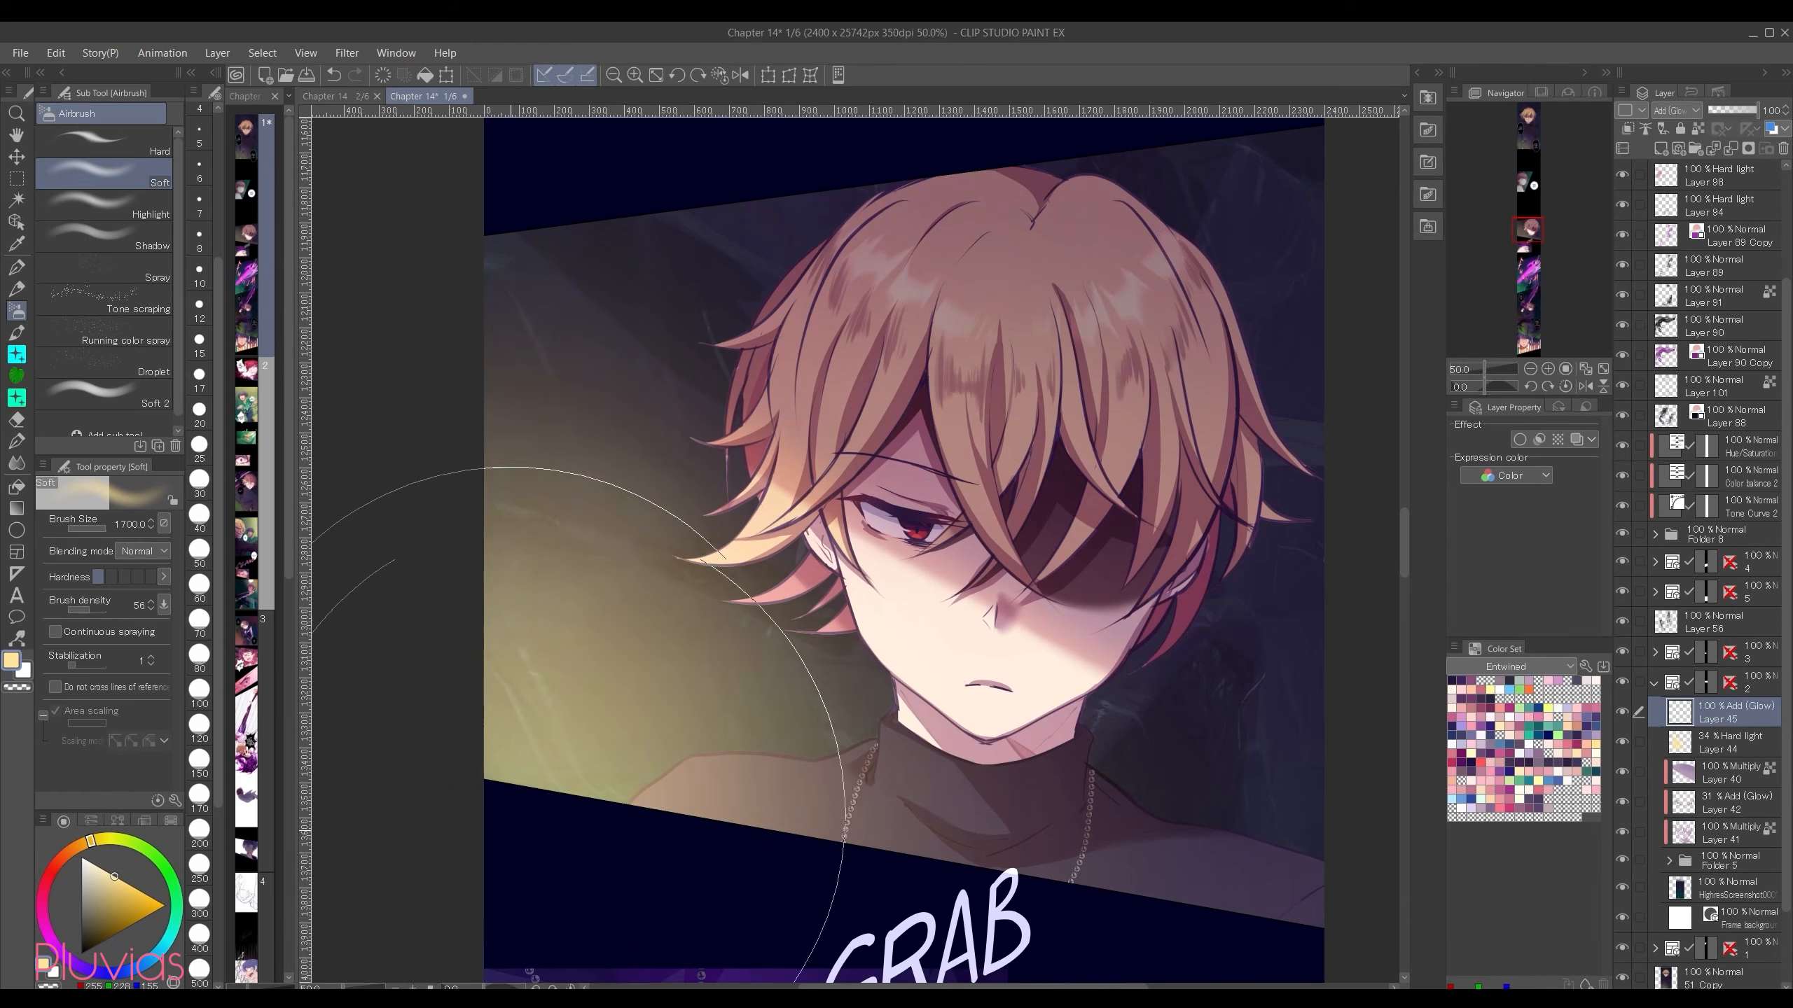
{"action": "left_click_drag", "start_coordinate": [321, 286], "coordinate": [394, 813]}
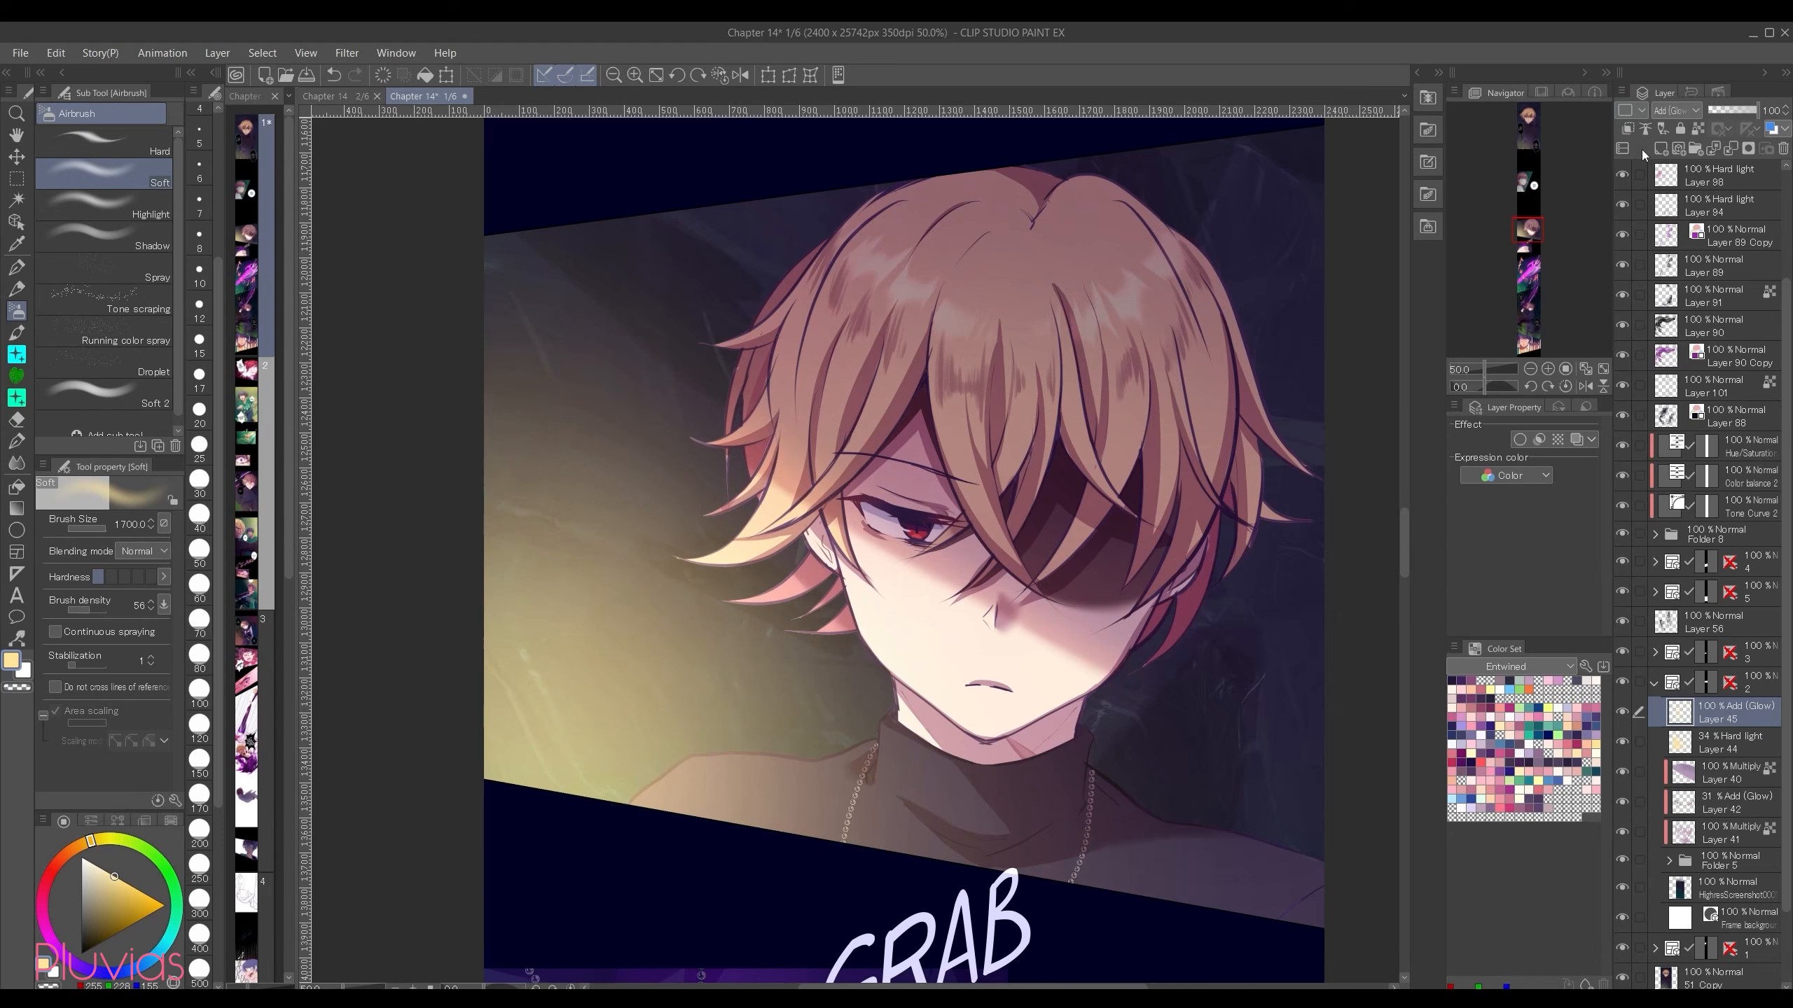
Step: Add a Multiply raster layer above the glow layer and airbrush a muted blue shadow over the hair's top and the right background
{"action": "left_click", "coordinate": [96, 977]}
{"action": "left_click_drag", "start_coordinate": [110, 893], "coordinate": [102, 909]}
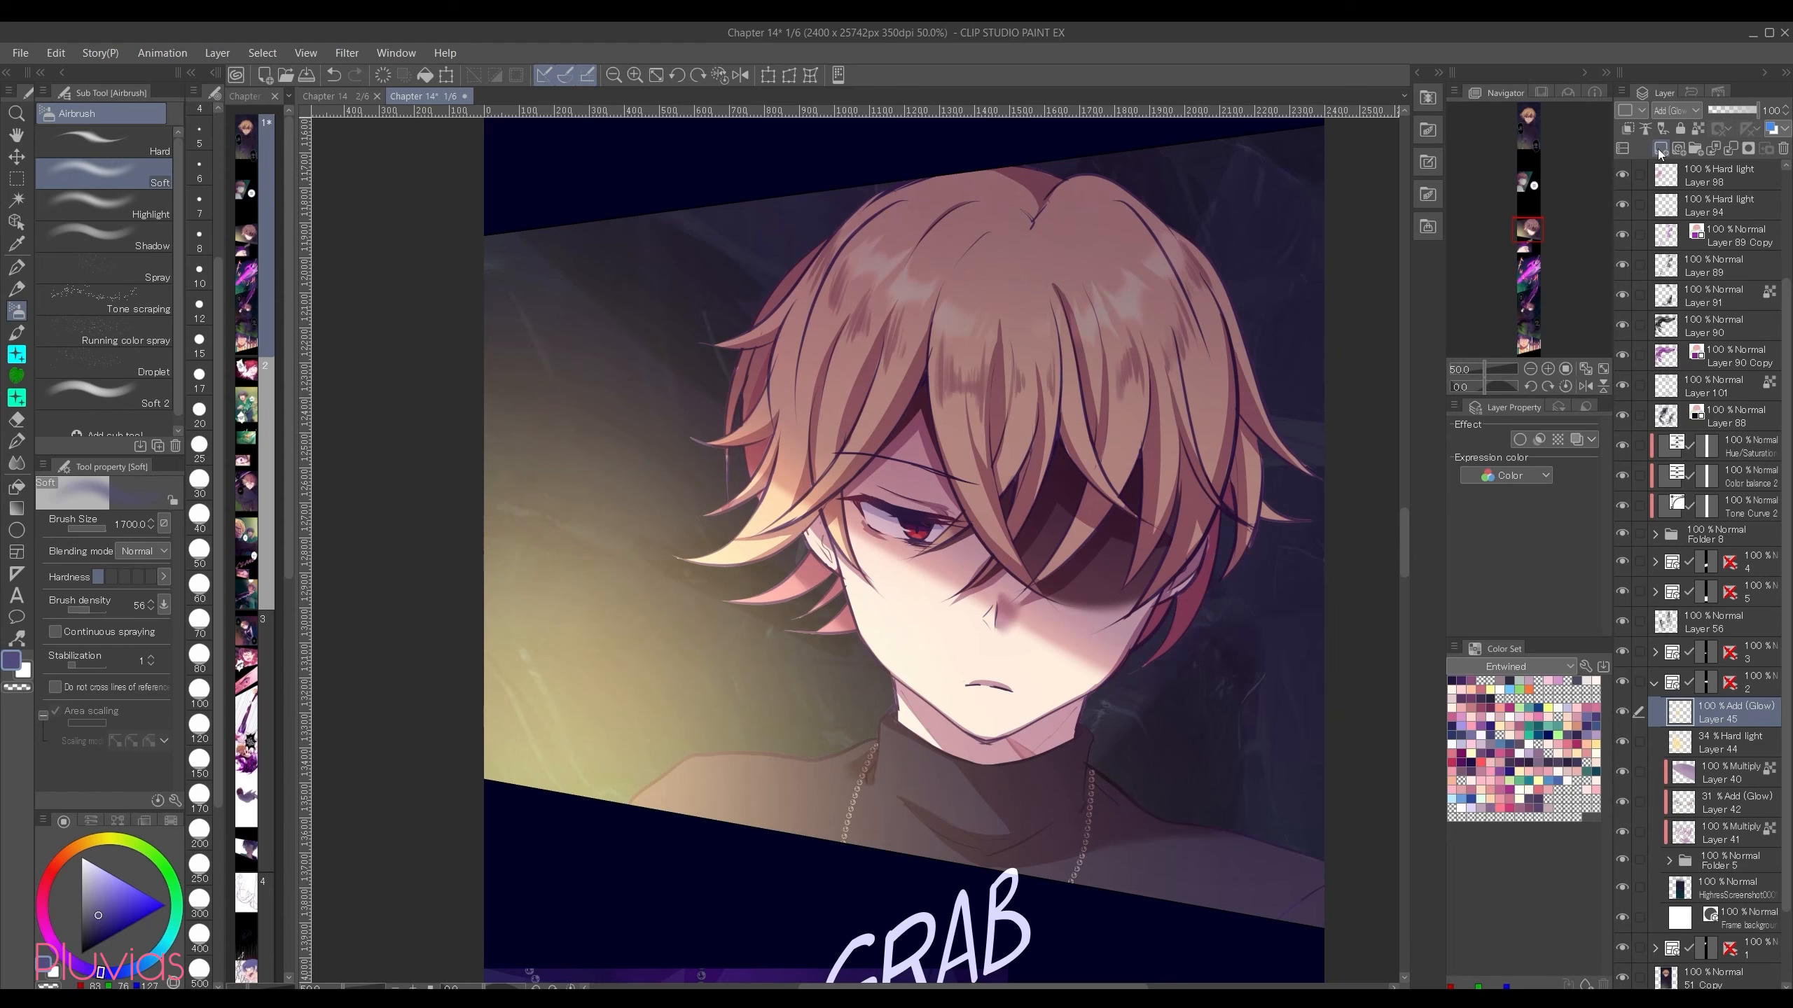
{"action": "left_click", "coordinate": [1659, 150]}
{"action": "left_click", "coordinate": [1687, 111]}
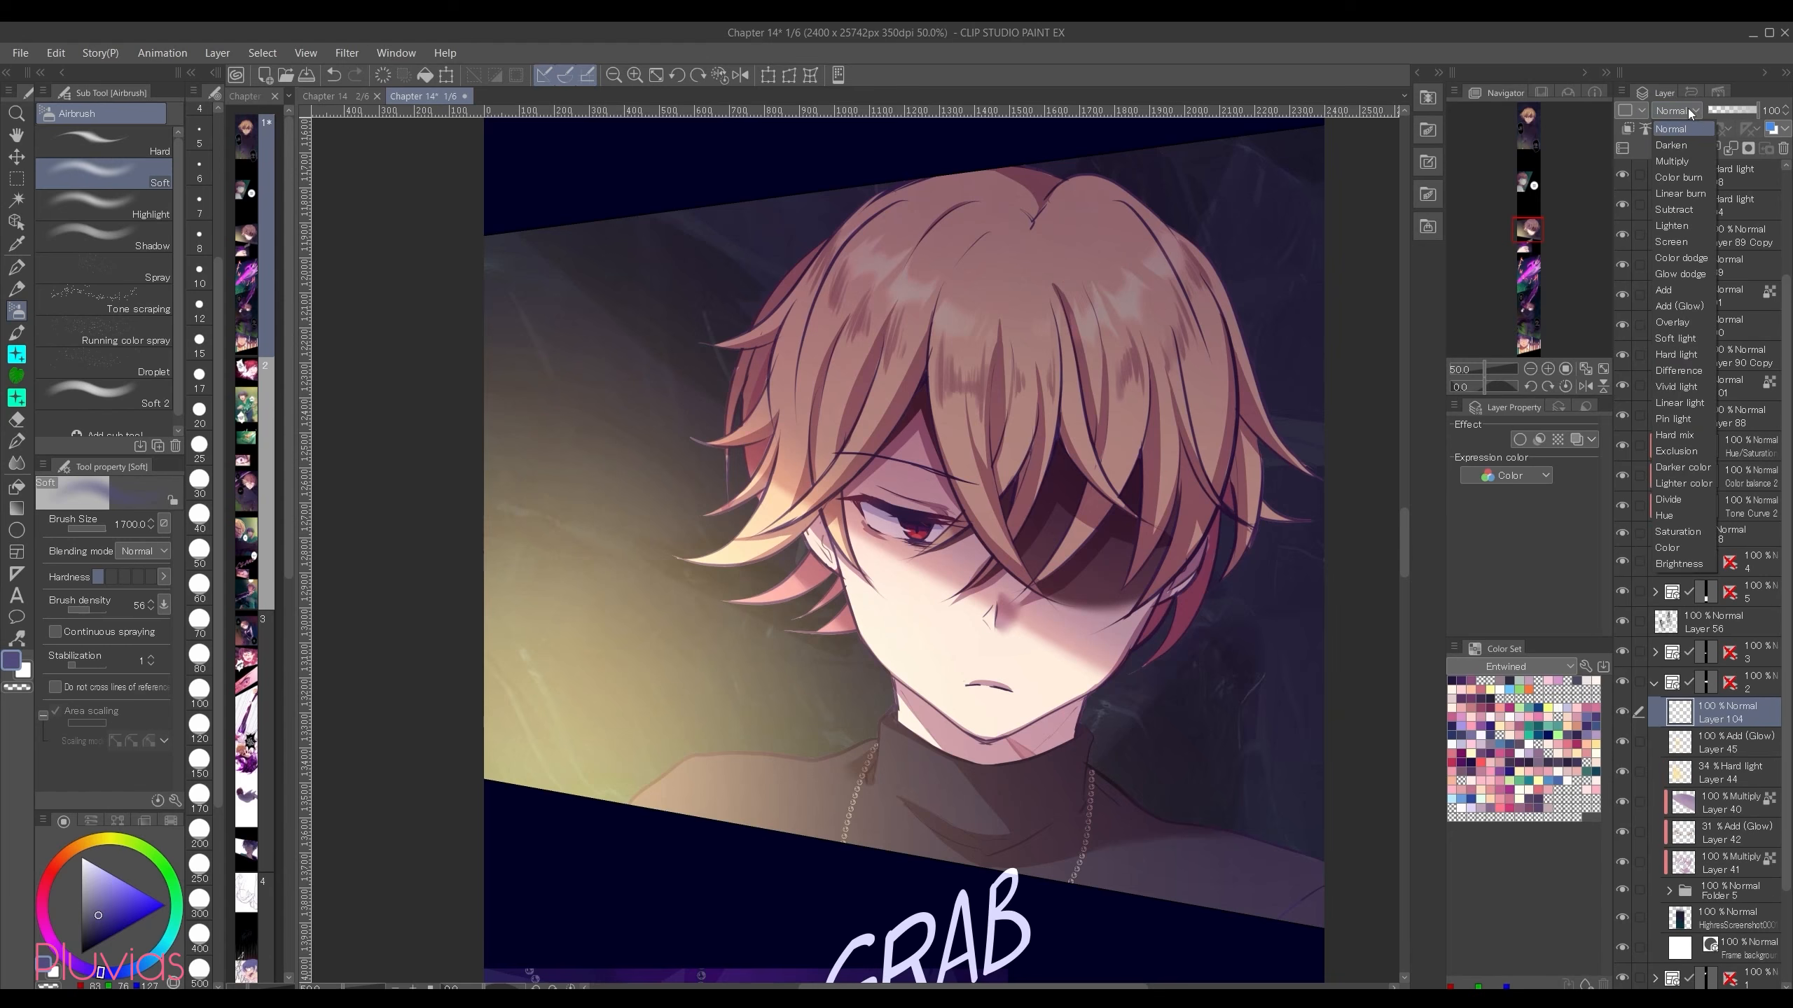
{"action": "left_click", "coordinate": [1696, 168]}
{"action": "scroll", "coordinate": [896, 494], "scroll_direction": "up", "scroll_amount": 2}
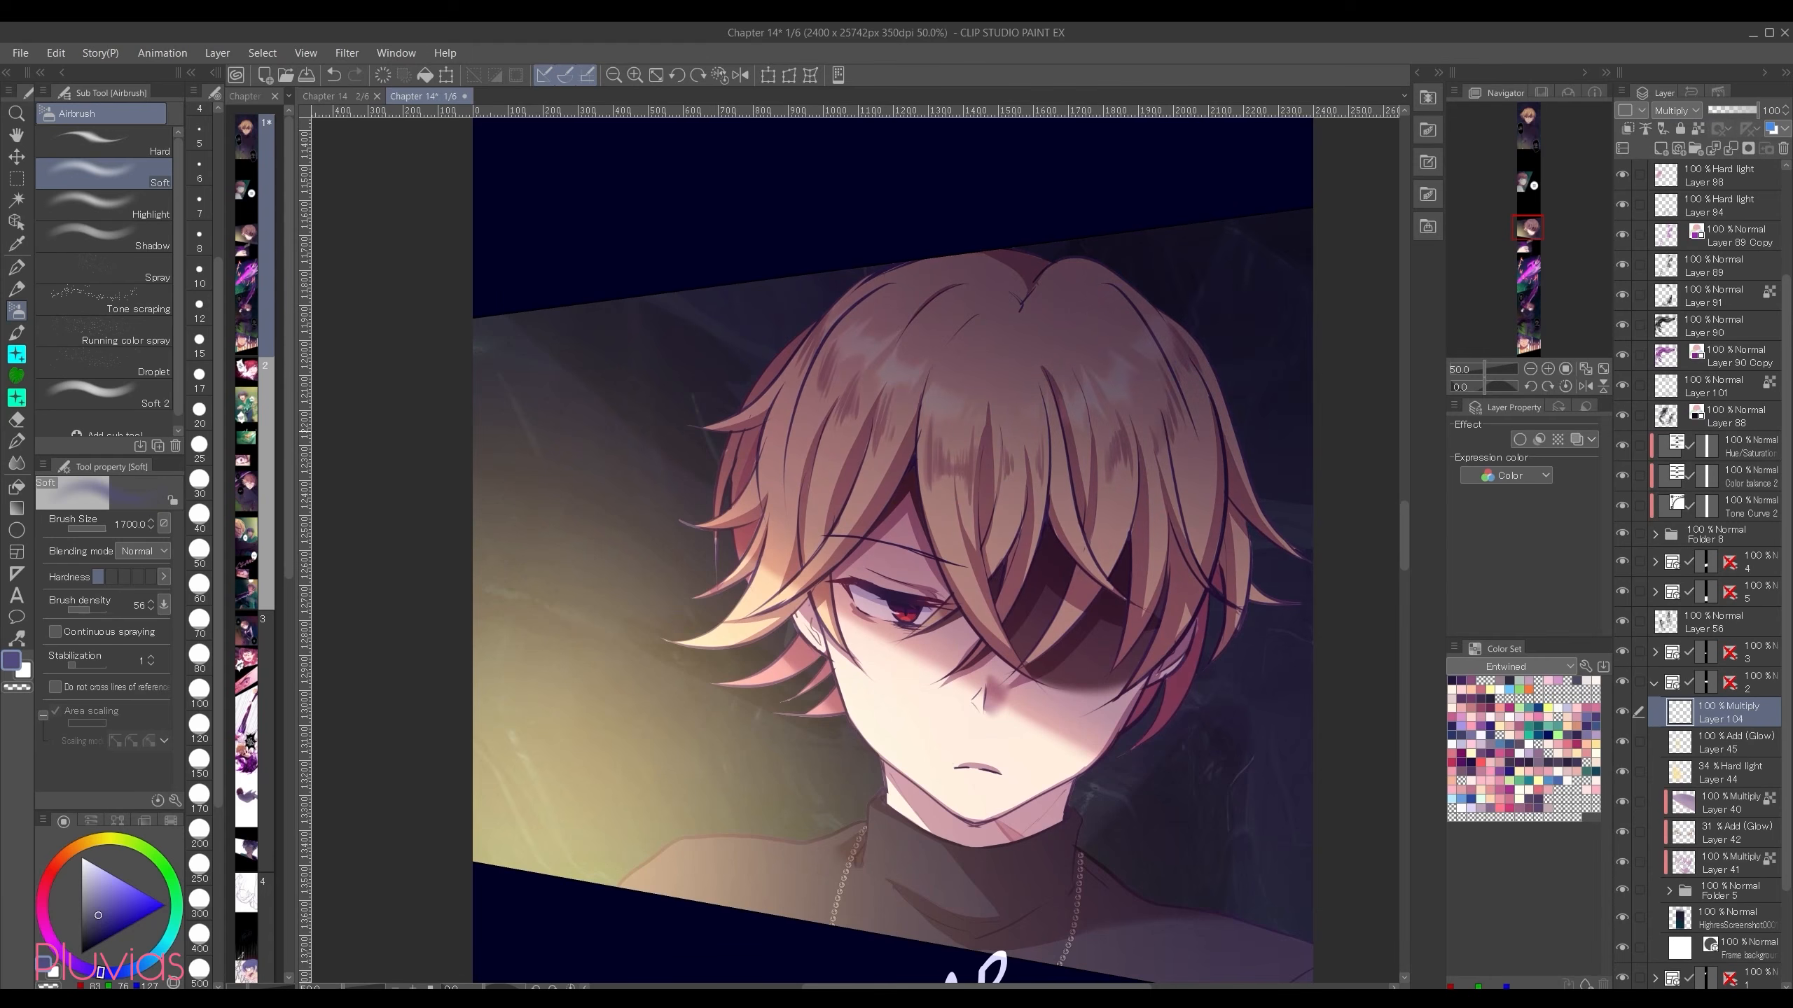
{"action": "left_click_drag", "start_coordinate": [1306, 429], "coordinate": [952, 182]}
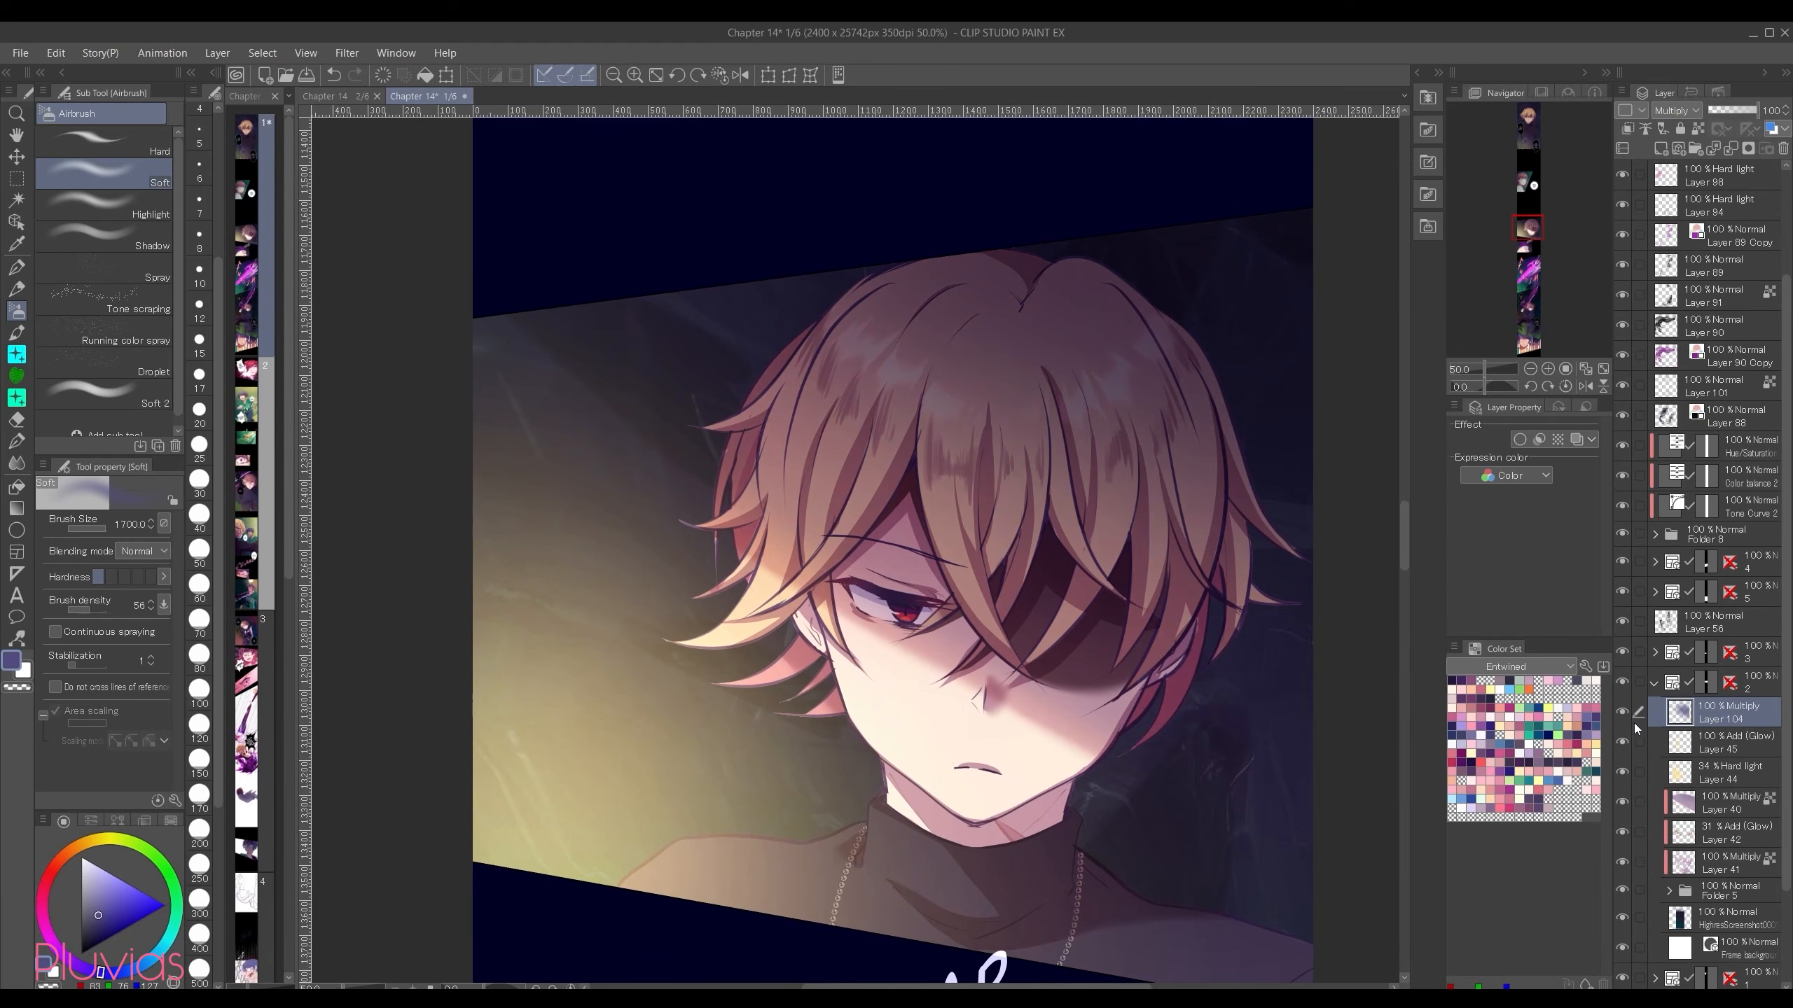
{"action": "mouse_move", "coordinate": [1623, 713]}
{"action": "left_mouse_down"}
{"action": "mouse_move", "coordinate": [1623, 777]}
{"action": "mouse_move", "coordinate": [1624, 715]}
{"action": "left_mouse_up"}
Step: Change the shadow layer to Hard light and repaint its shadow over the hair and right background with a darker navy blue
{"action": "left_click", "coordinate": [1680, 110]}
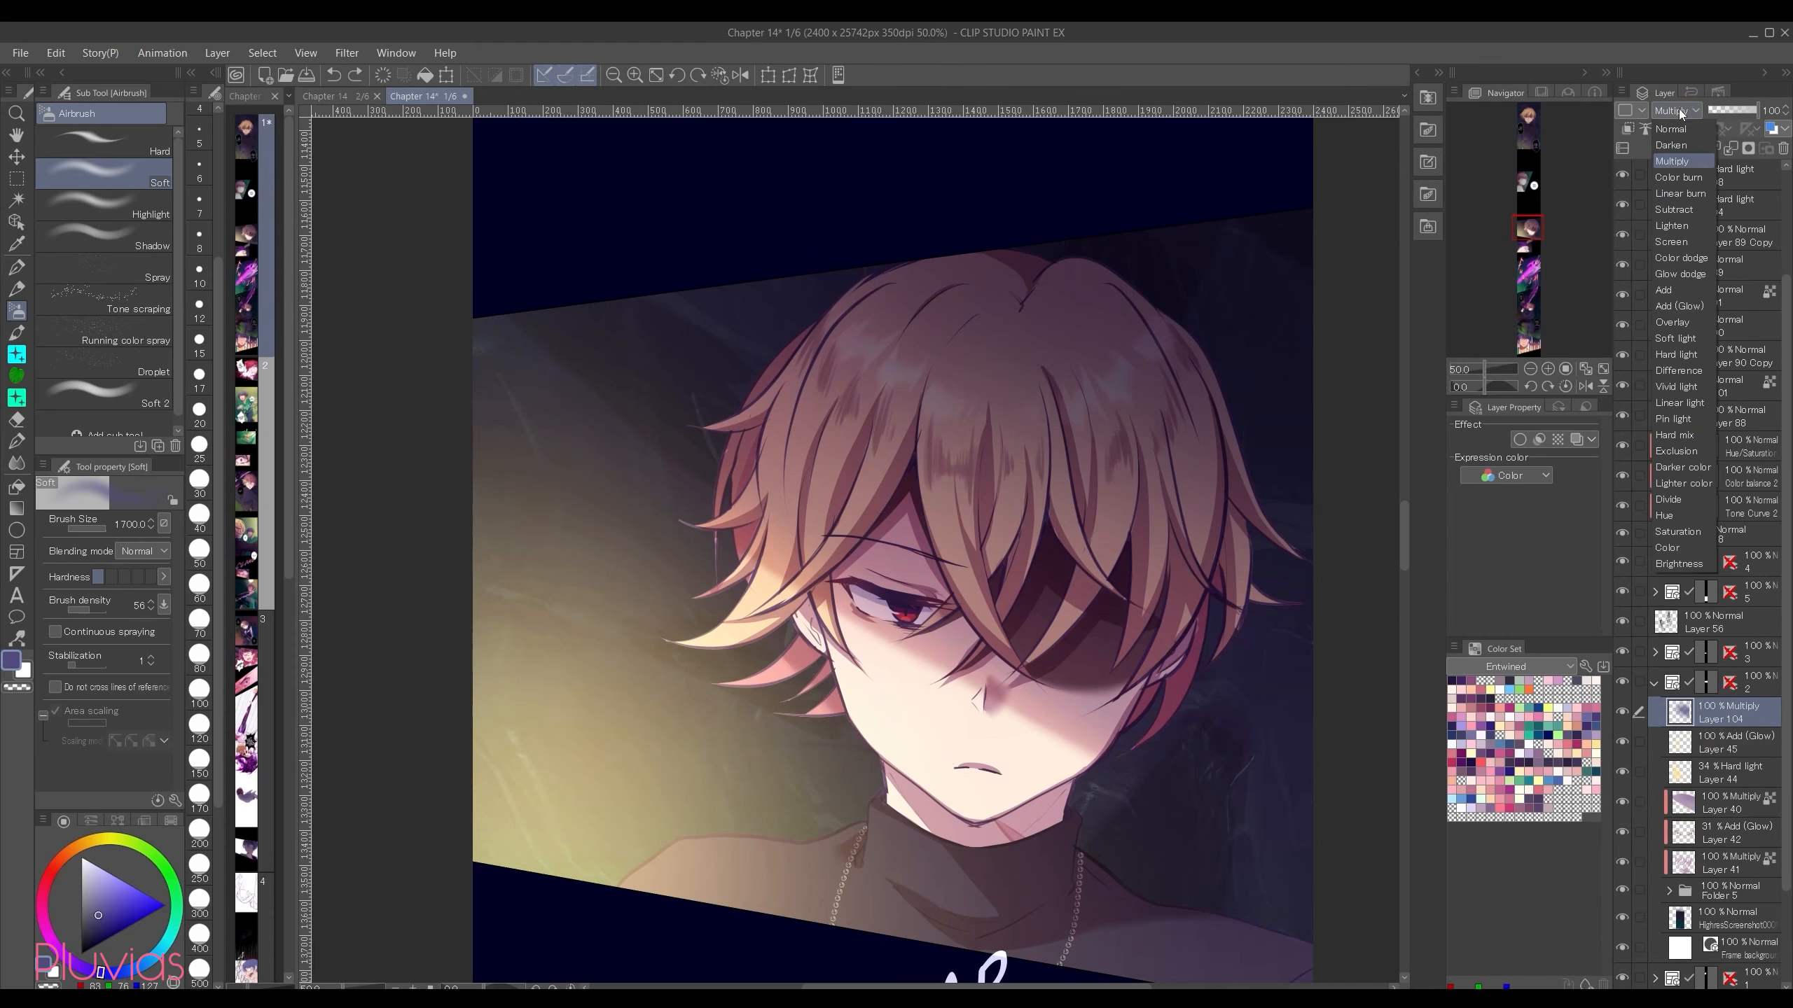
{"action": "left_click", "coordinate": [1689, 355]}
{"action": "left_click", "coordinate": [95, 927]}
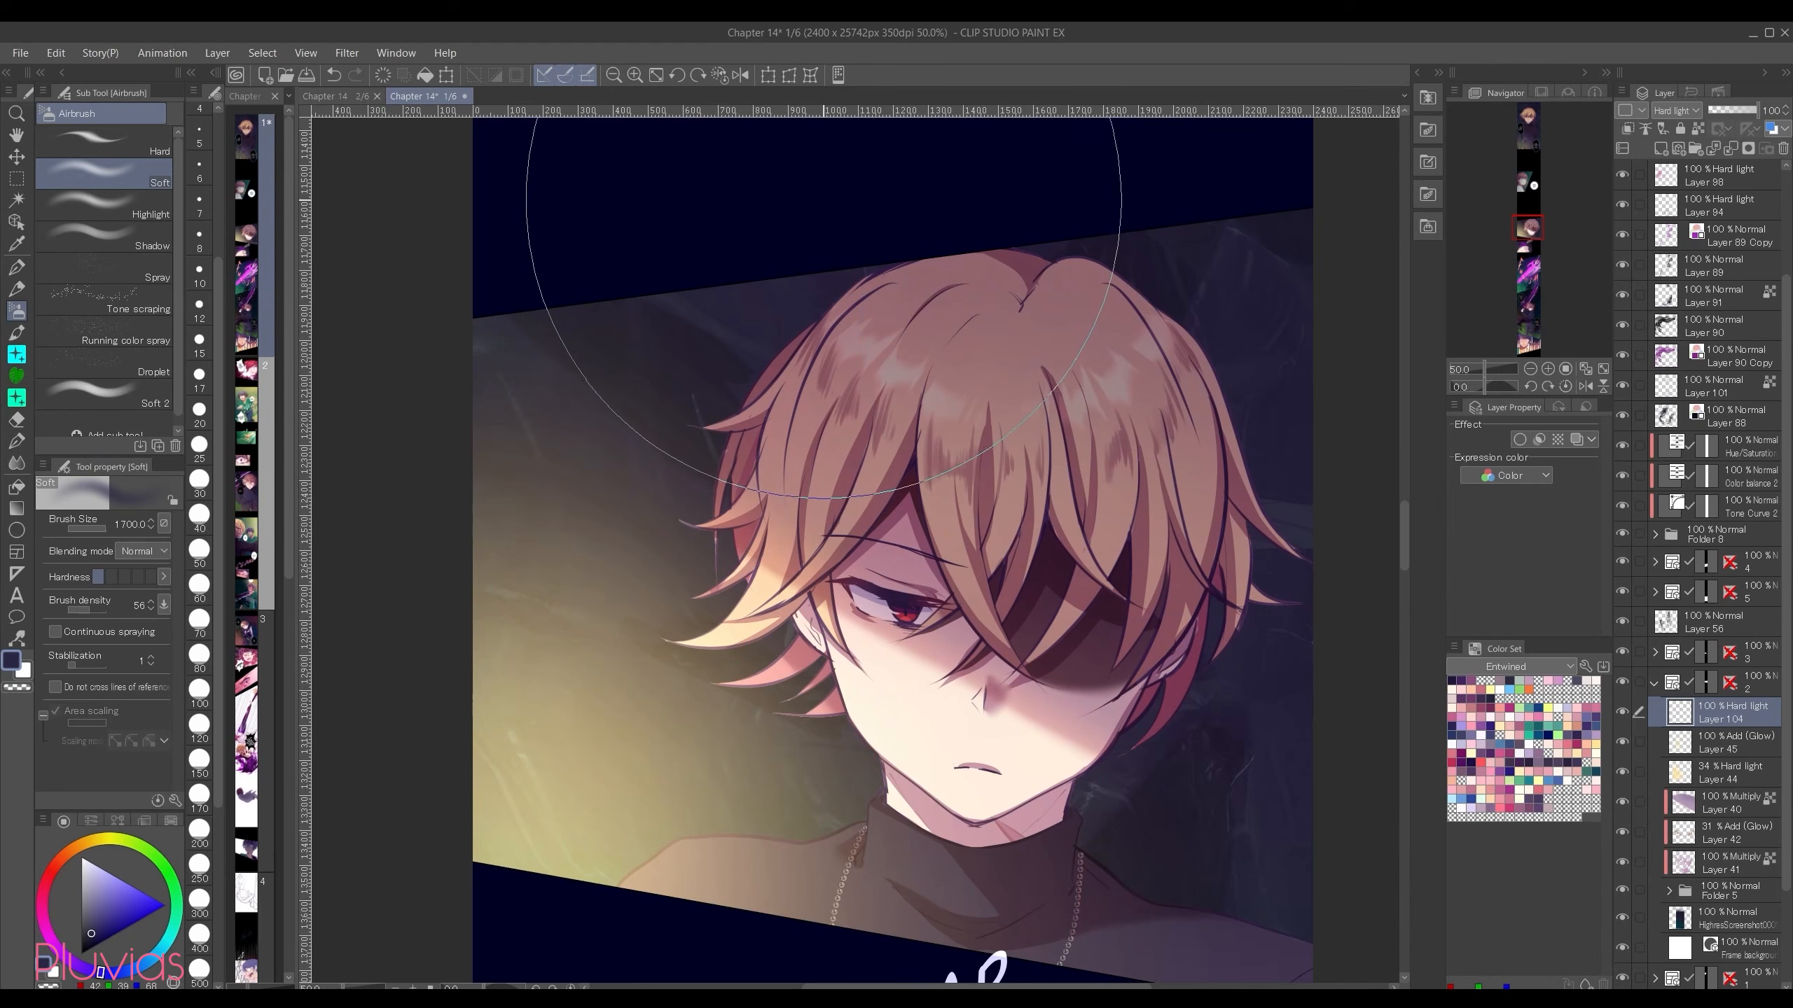
{"action": "mouse_move", "coordinate": [961, 188]}
{"action": "left_mouse_down"}
{"action": "mouse_move", "coordinate": [1278, 349]}
{"action": "mouse_move", "coordinate": [1384, 456]}
{"action": "left_mouse_up"}
{"action": "mouse_move", "coordinate": [1285, 418]}
{"action": "left_mouse_down"}
{"action": "mouse_move", "coordinate": [1119, 279]}
{"action": "mouse_move", "coordinate": [967, 258]}
{"action": "left_mouse_up"}
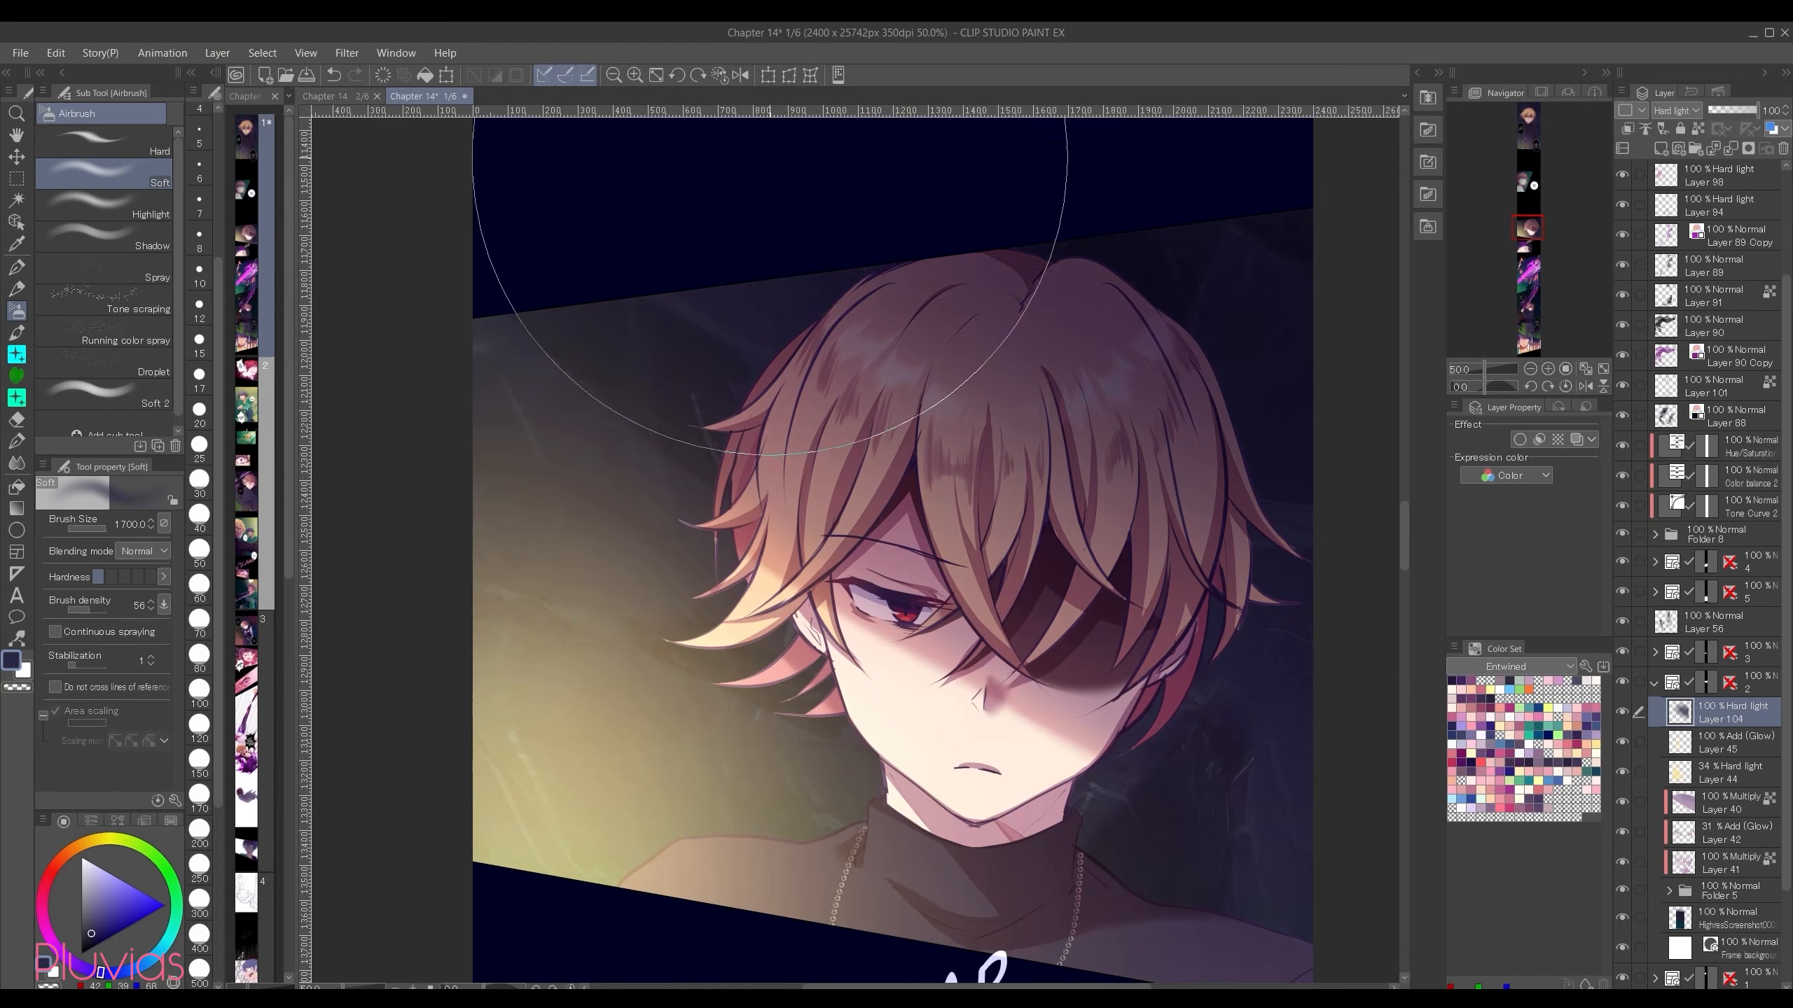
{"action": "left_click", "coordinate": [100, 934]}
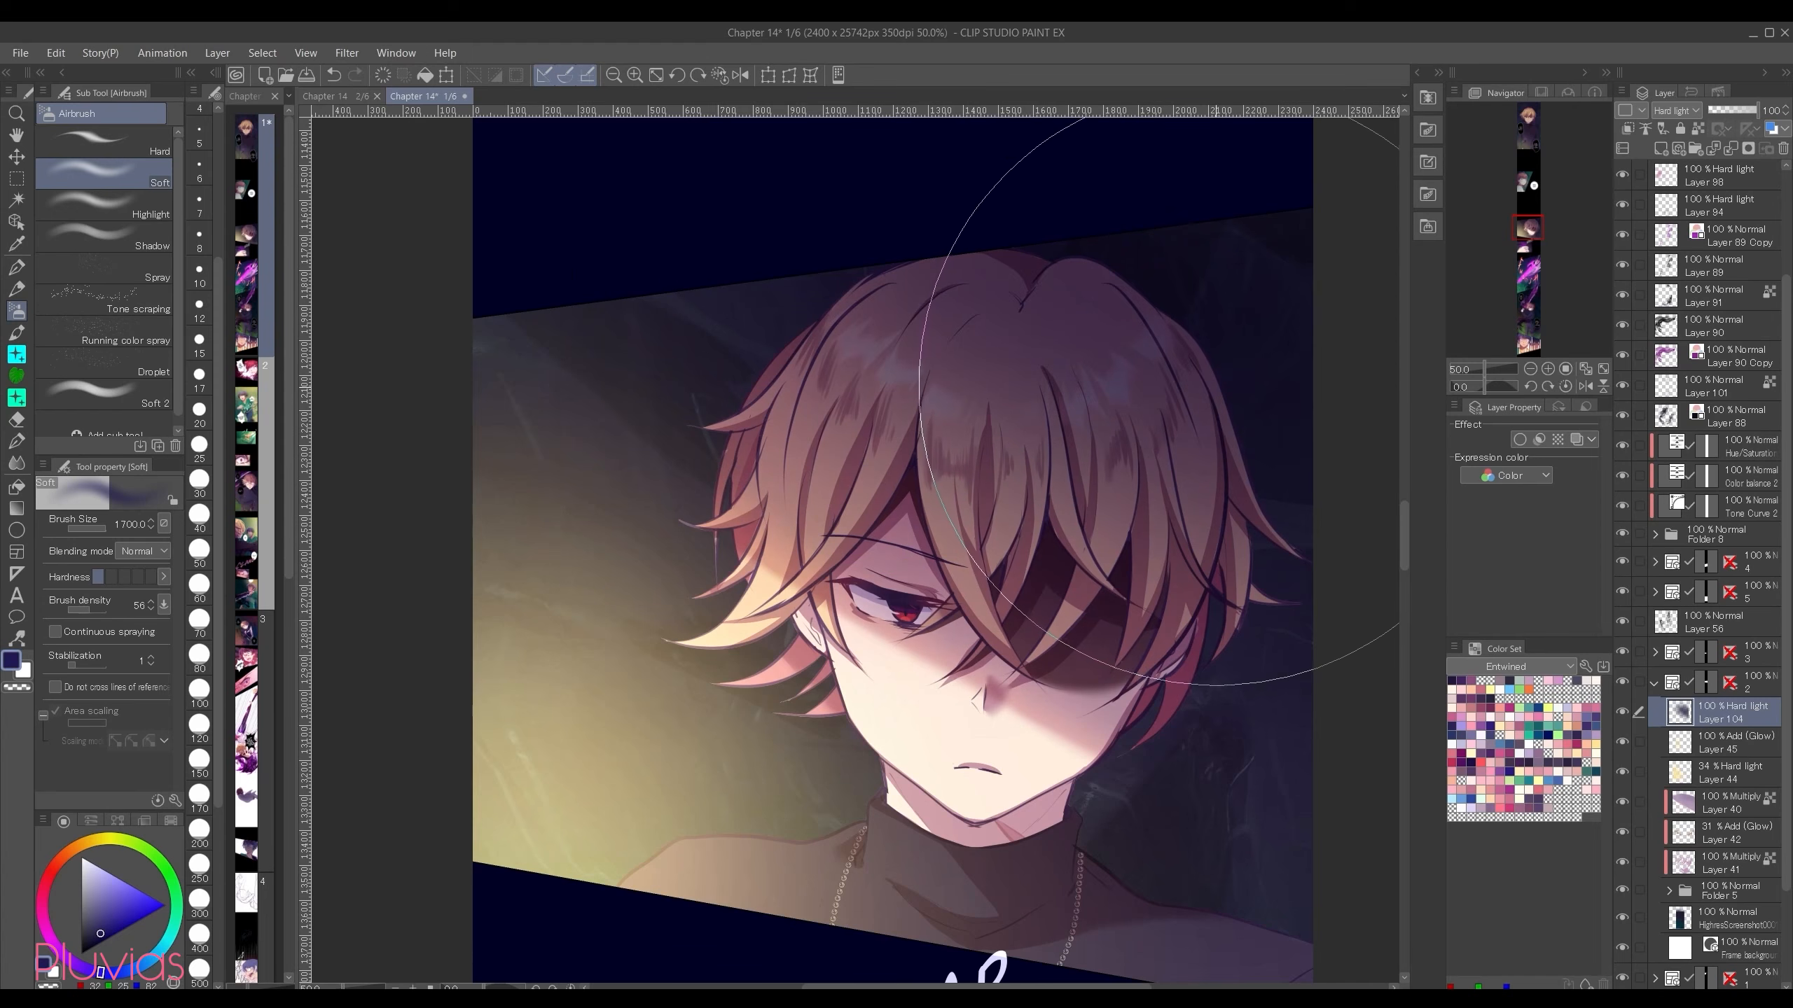
Step: Hide the Hard light shadow layer and airbrush the same navy shadow on a new Multiply layer above it
{"action": "left_click", "coordinate": [1621, 711]}
{"action": "left_click", "coordinate": [1661, 148]}
{"action": "left_click", "coordinate": [1676, 111]}
{"action": "left_click", "coordinate": [1673, 161]}
{"action": "mouse_move", "coordinate": [838, 154]}
{"action": "left_mouse_down"}
{"action": "mouse_move", "coordinate": [1069, 189]}
{"action": "mouse_move", "coordinate": [1344, 367]}
{"action": "left_mouse_up"}
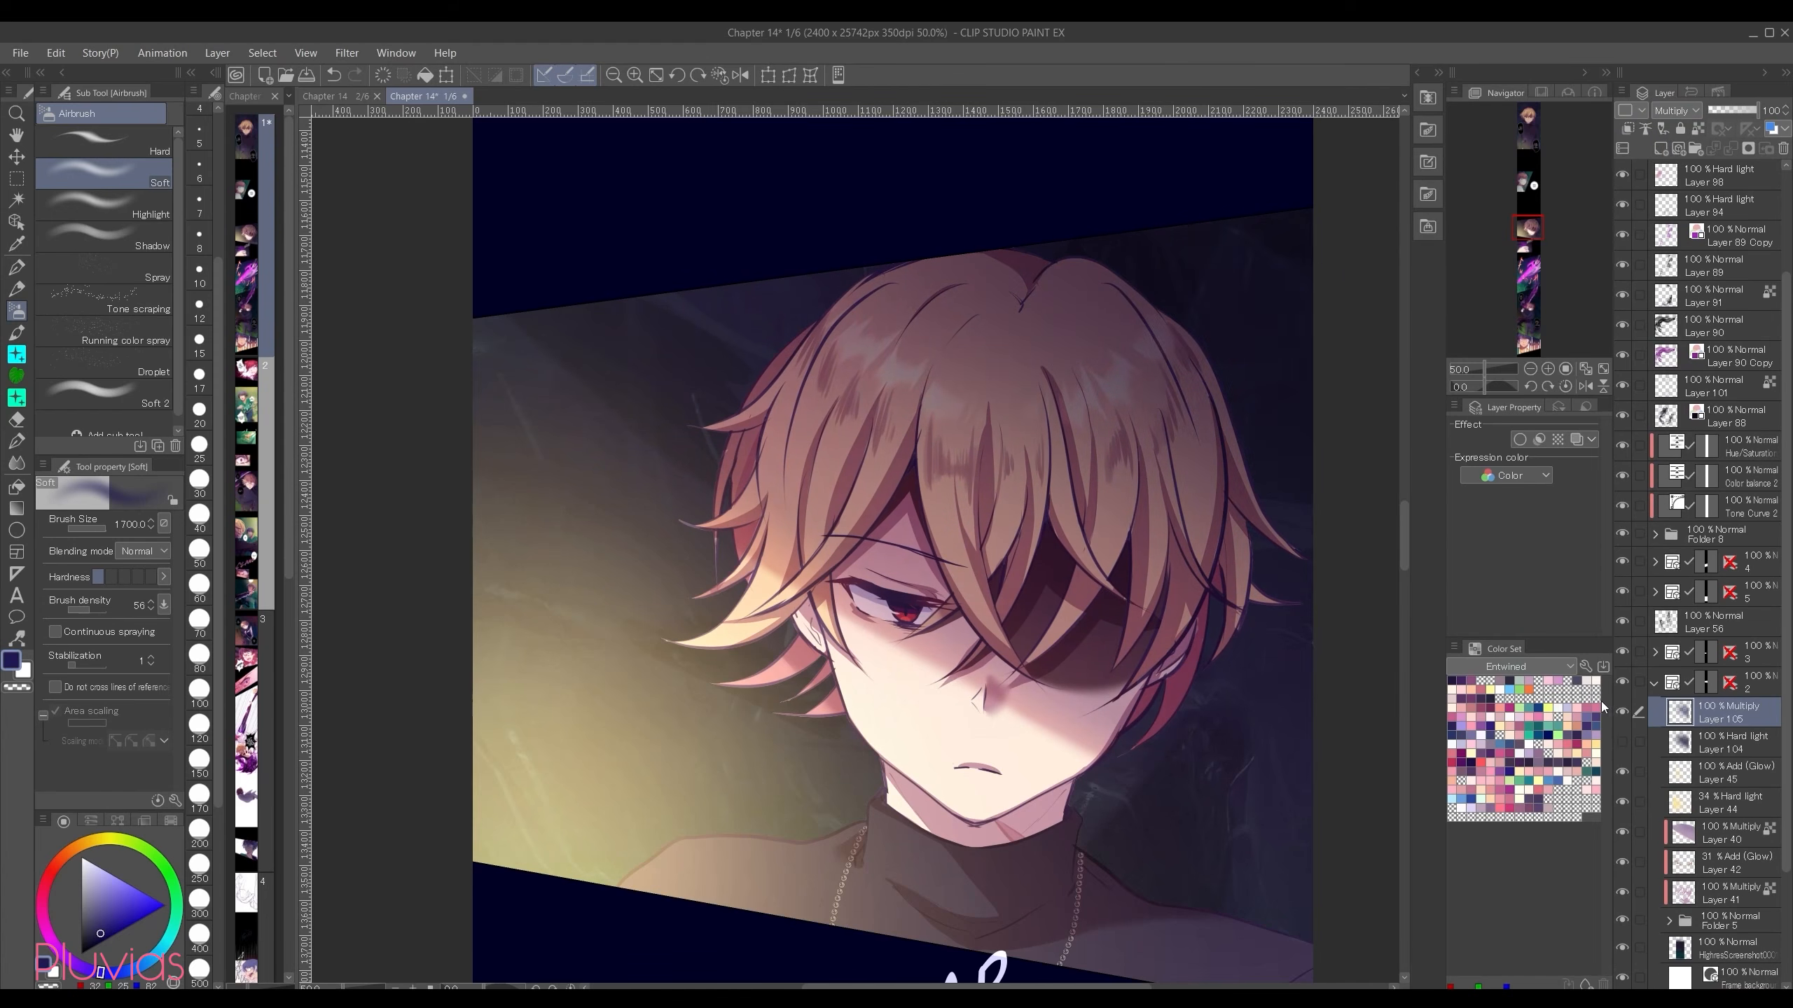
Step: Compare the Multiply and Hard light shadow layers by toggling their visibility
{"action": "left_click", "coordinate": [1622, 711]}
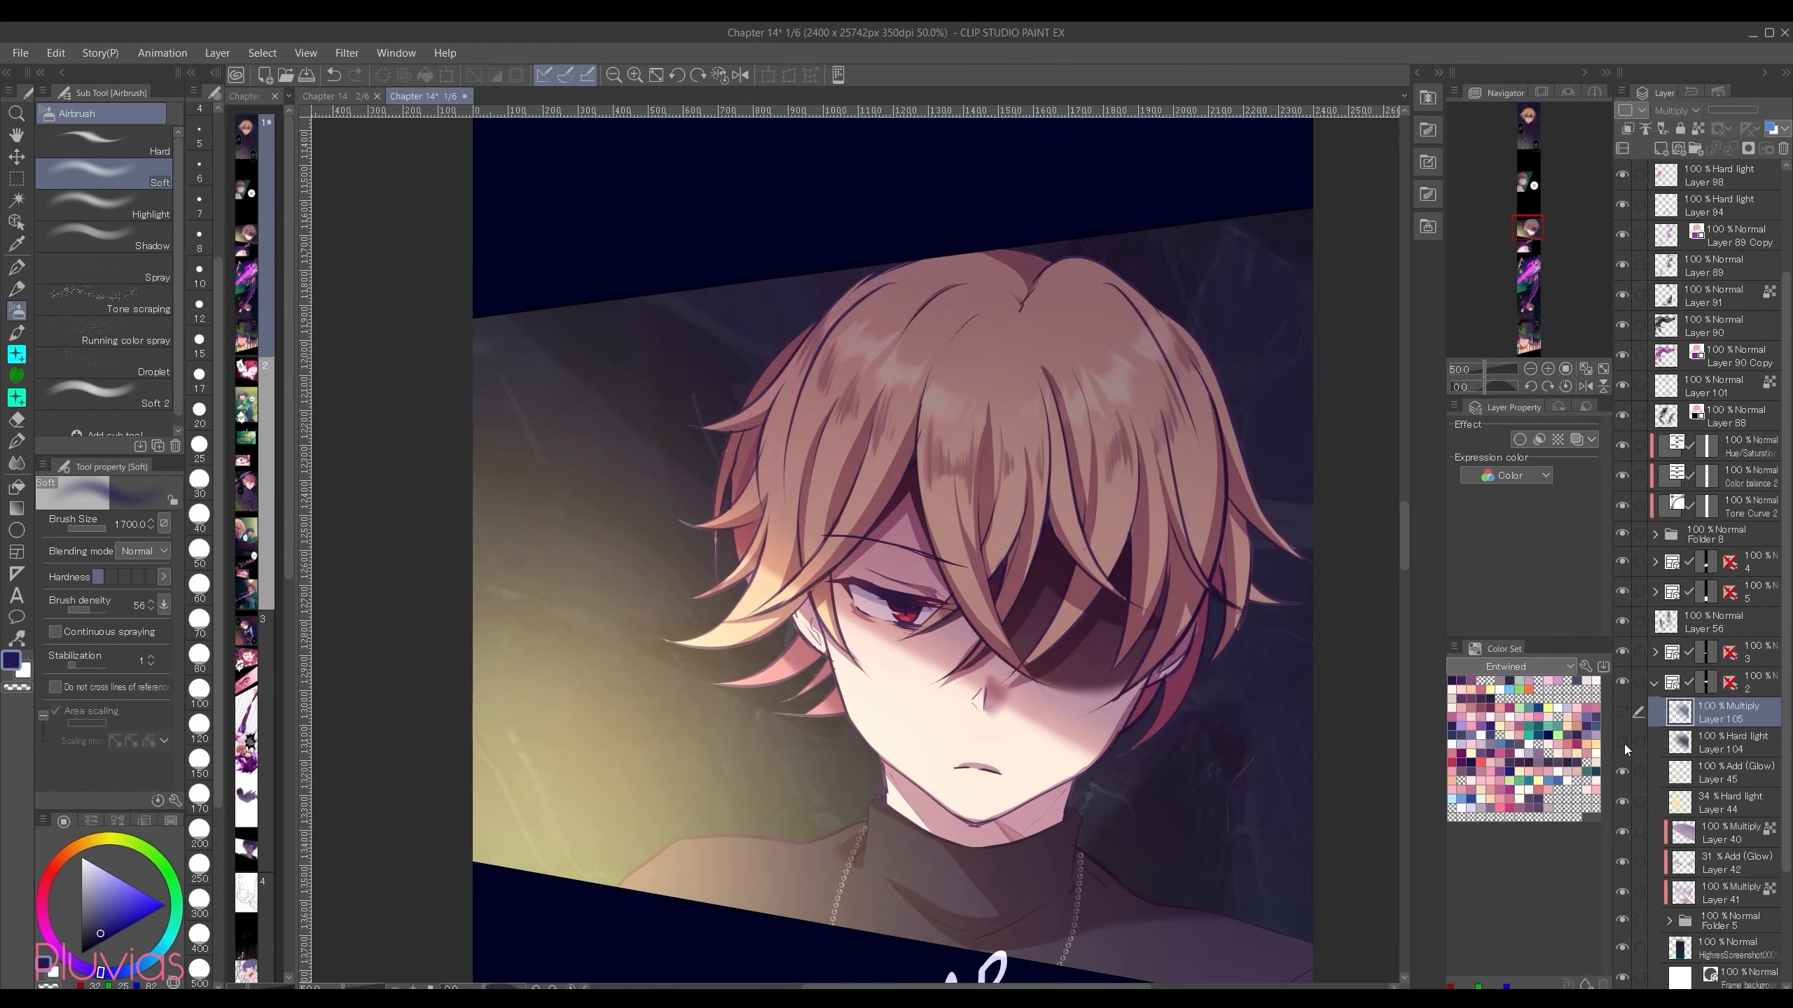
{"action": "left_click", "coordinate": [1621, 741]}
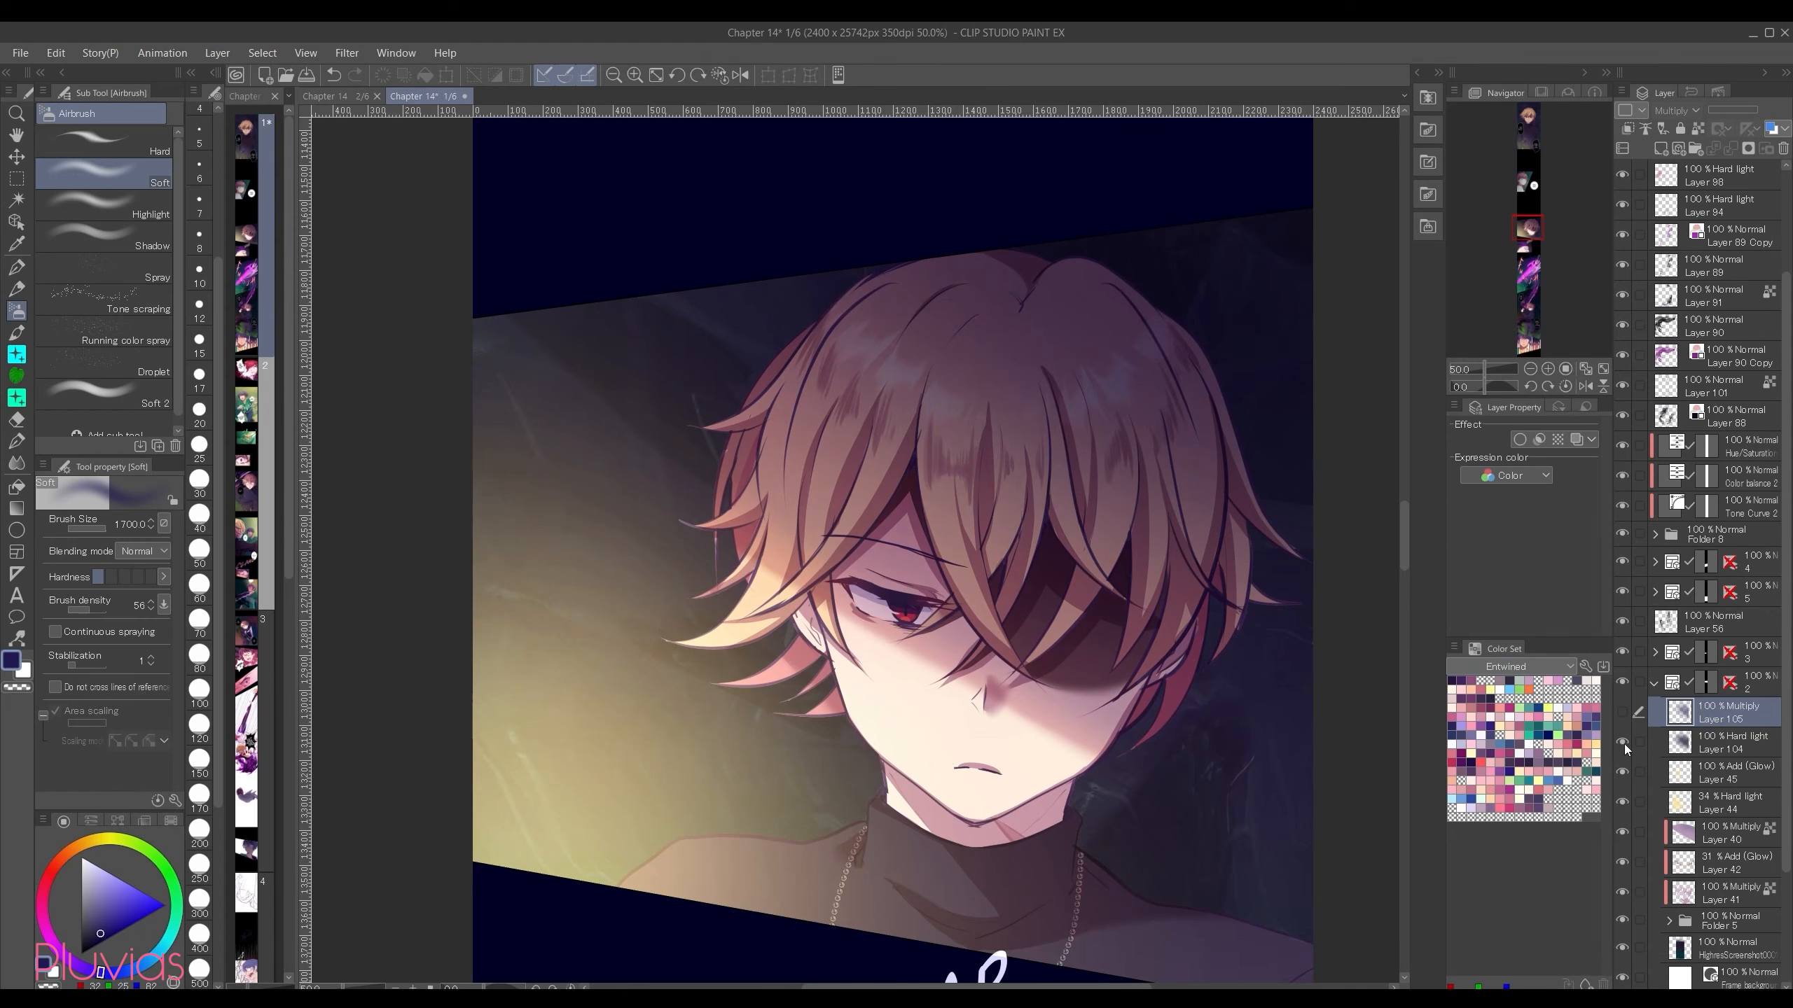
{"action": "left_click", "coordinate": [1622, 741]}
{"action": "left_click", "coordinate": [1622, 712]}
Step: Try Linear burn on the upper shadow layer, return it to Multiply, and show the Hard light layer beneath it
{"action": "left_click", "coordinate": [1676, 111]}
{"action": "left_click", "coordinate": [1678, 204]}
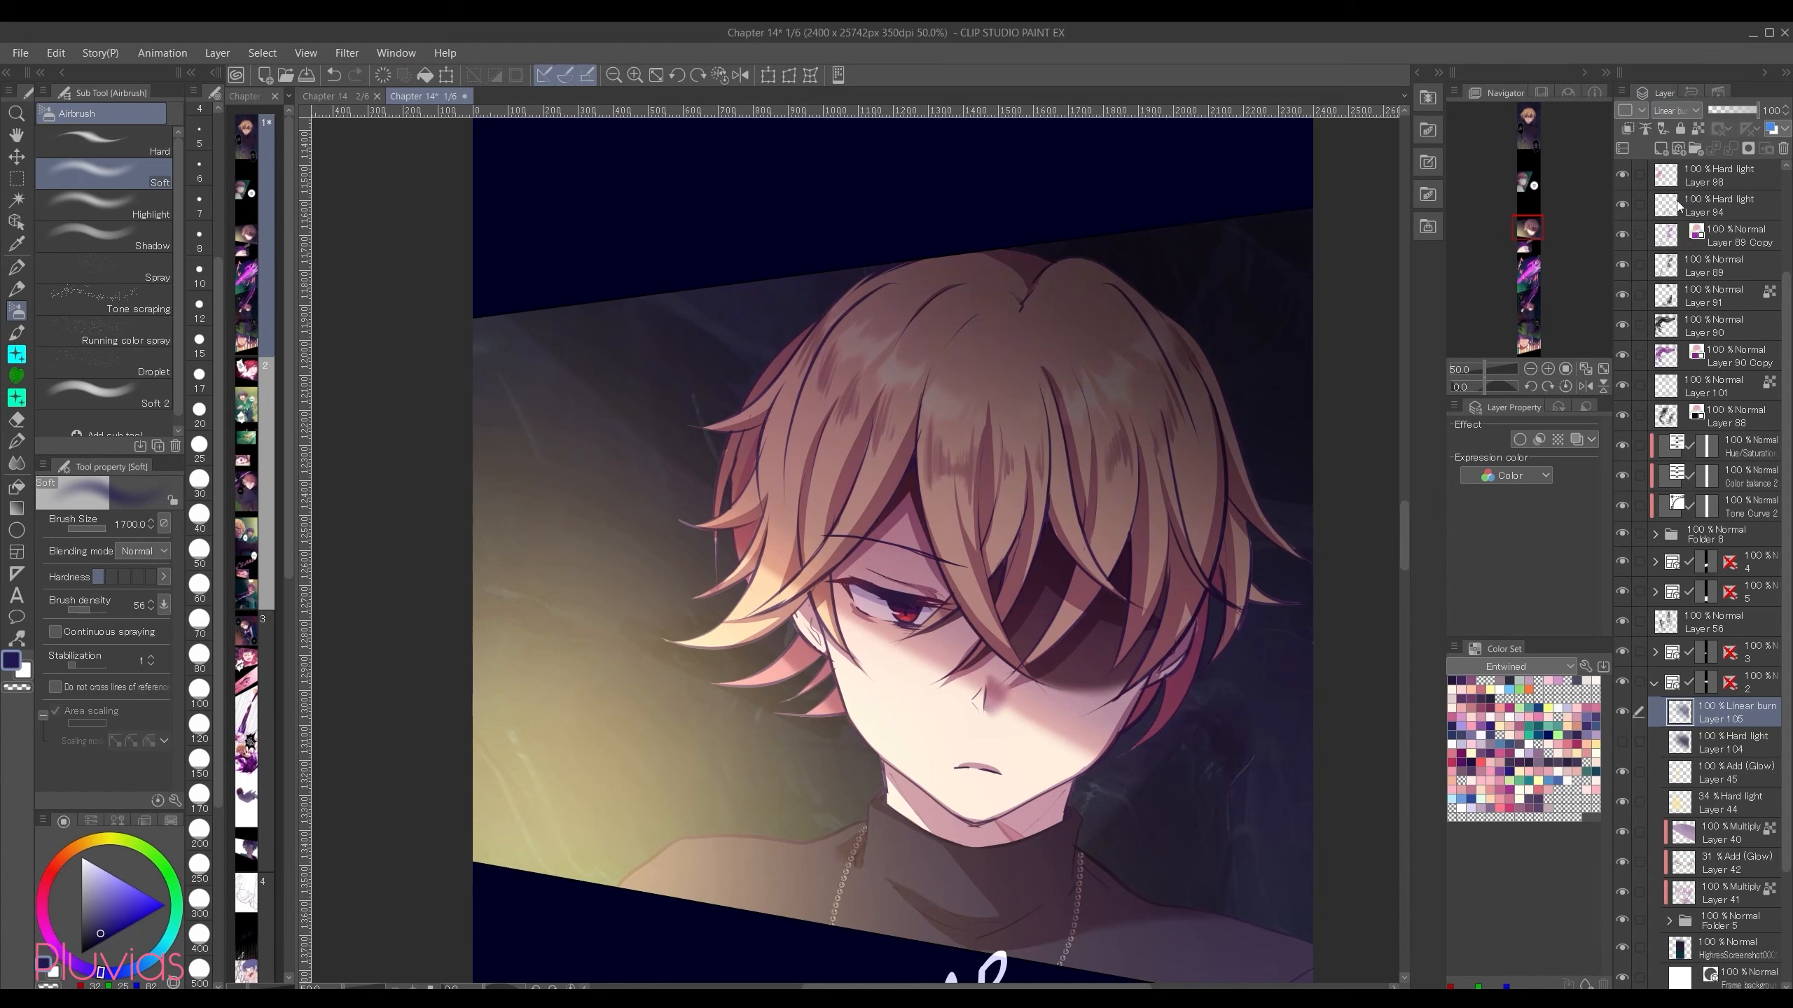
{"action": "left_click", "coordinate": [1679, 178]}
{"action": "left_click", "coordinate": [1626, 741]}
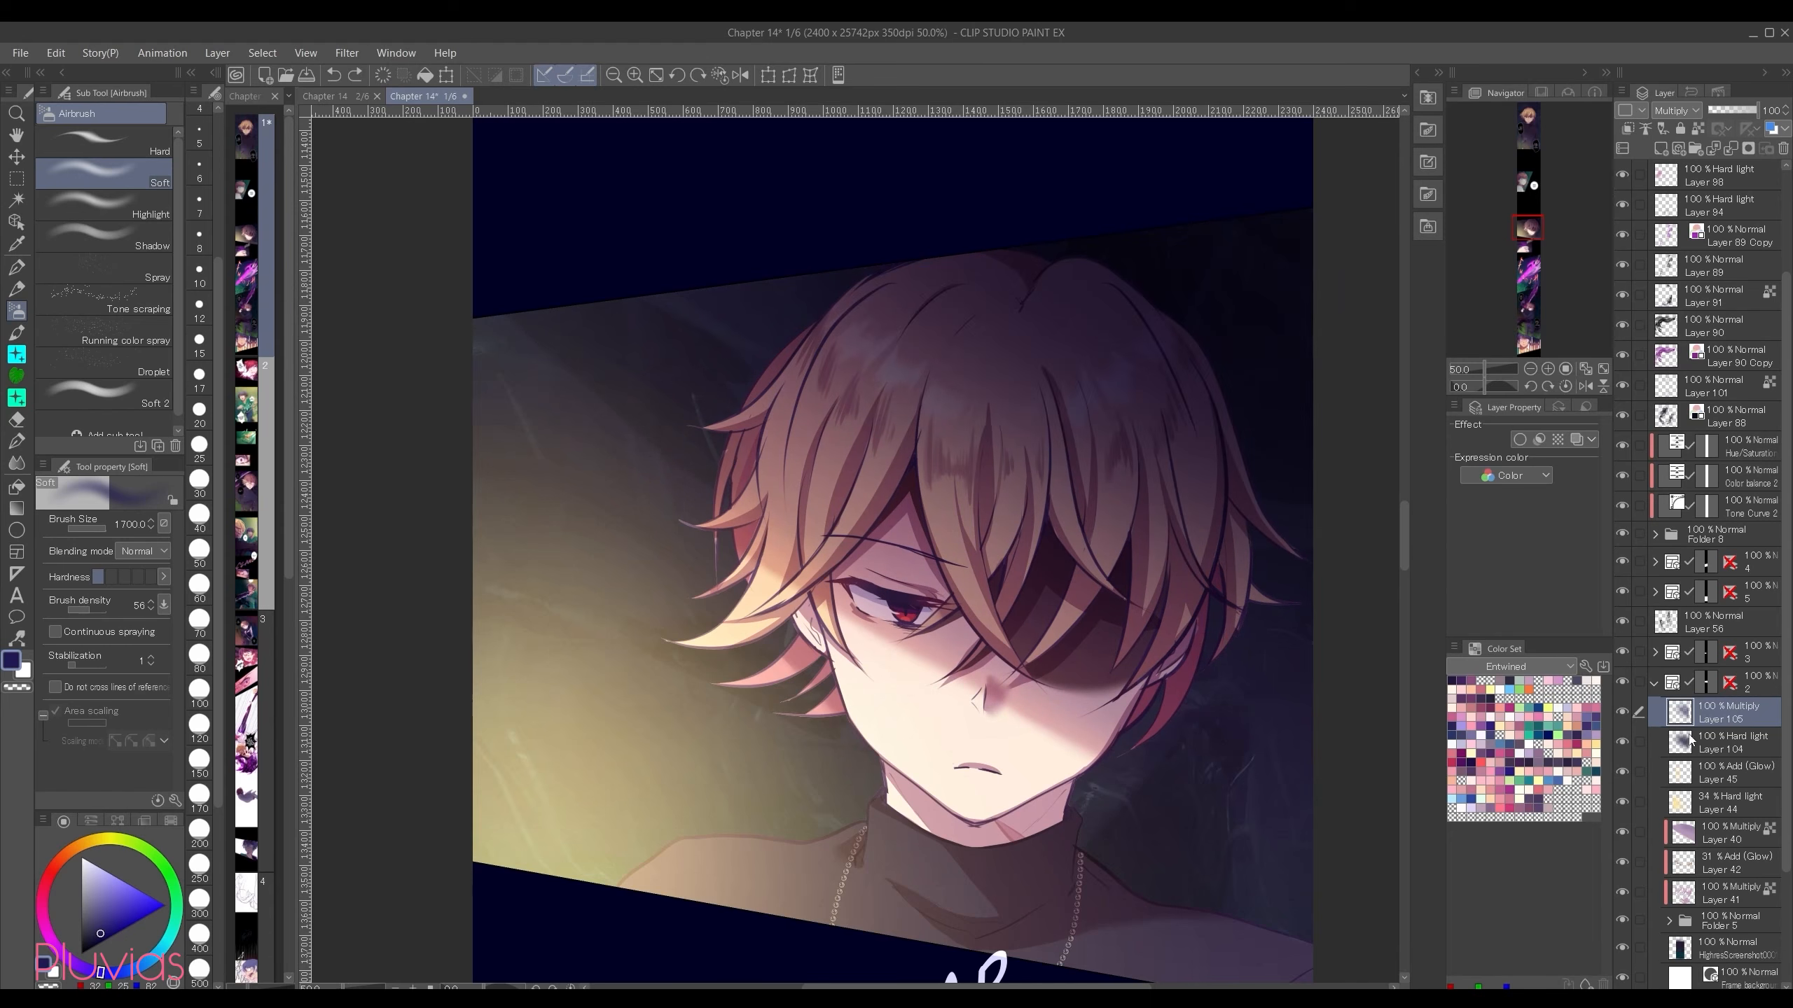
Step: Add a Color balance correction layer, shifting the half tones toward magenta and setting the highlights' Yellow-Blue level to -11
{"action": "left_click", "coordinate": [217, 53]}
{"action": "mouse_move", "coordinate": [273, 107]}
{"action": "left_click", "coordinate": [533, 263]}
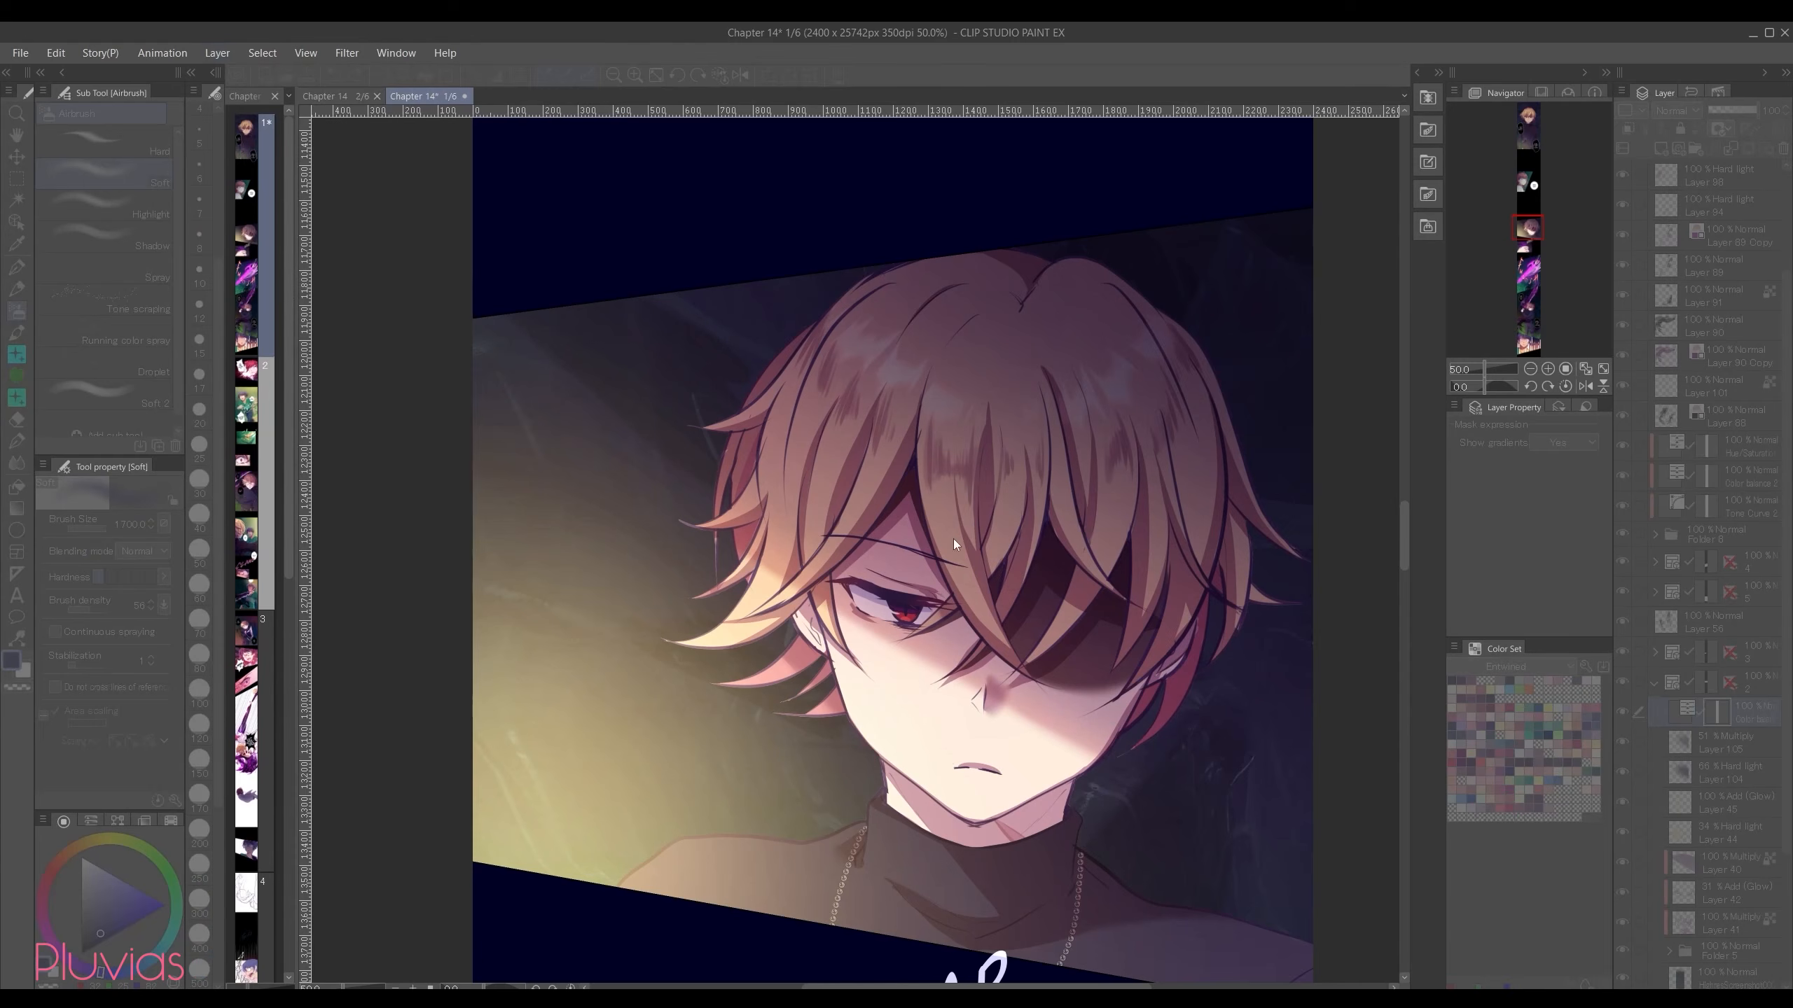
{"action": "left_click", "coordinate": [1095, 465]}
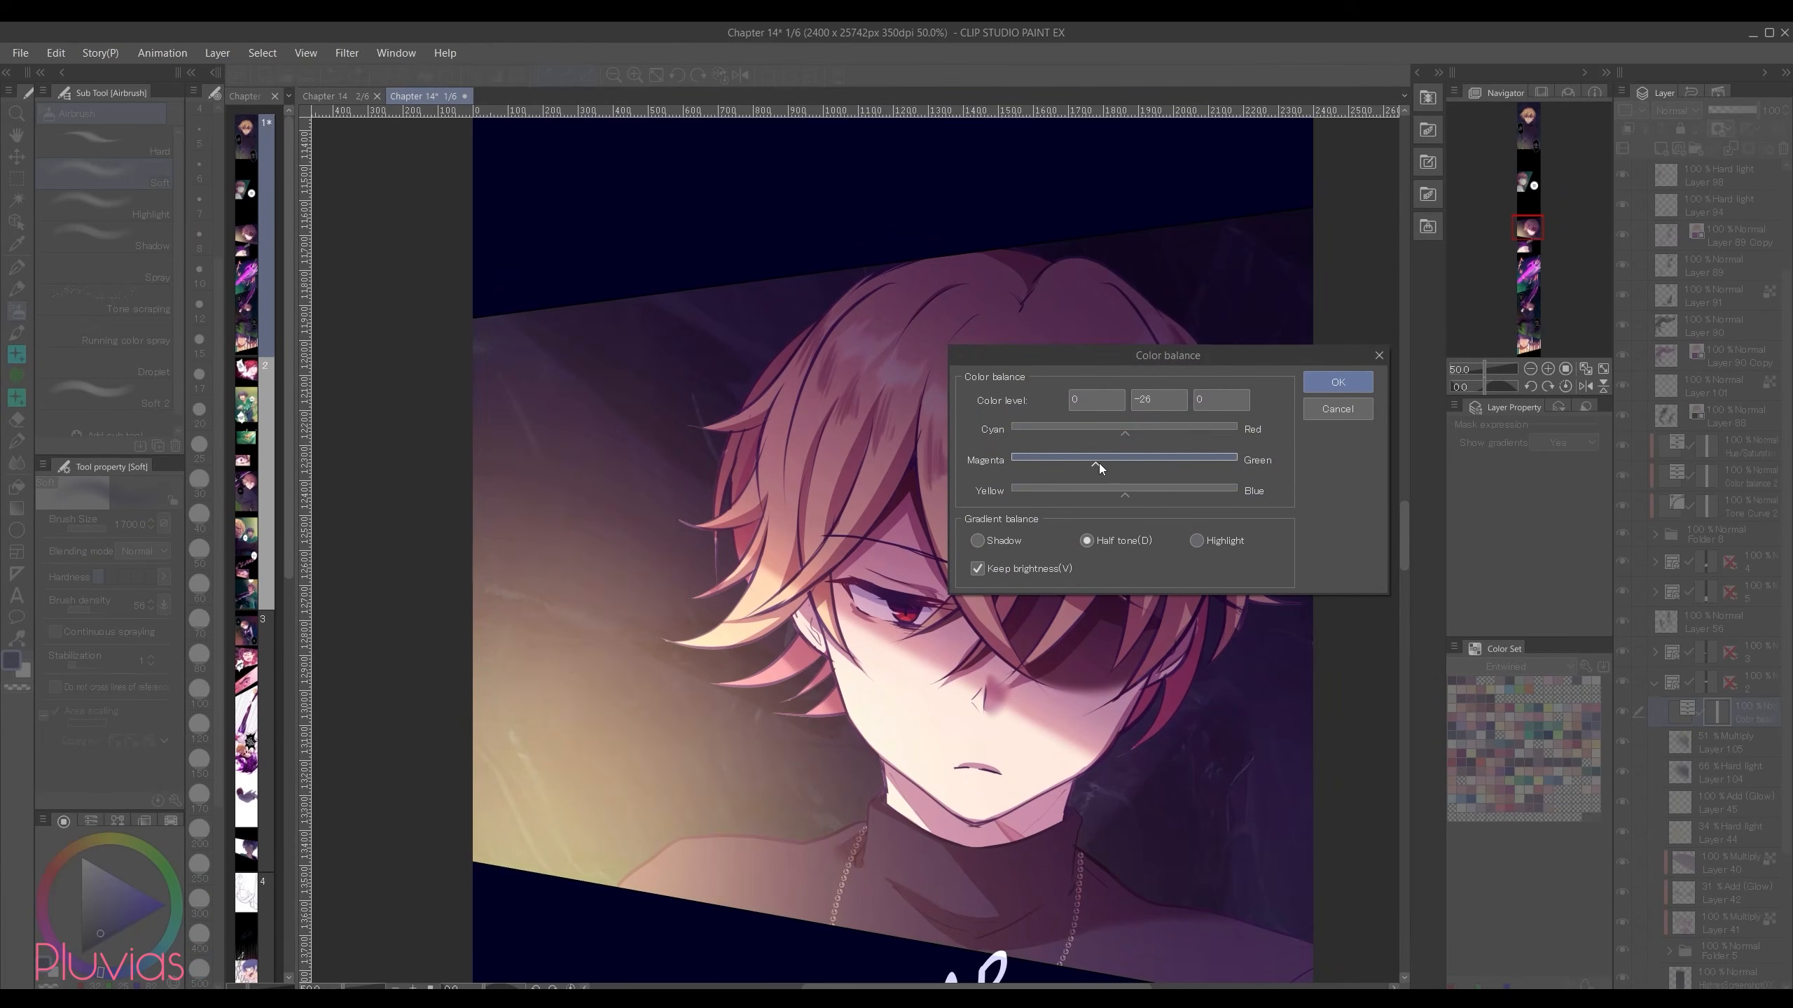
{"action": "left_click", "coordinate": [1197, 541]}
{"action": "left_click_drag", "start_coordinate": [1167, 355], "coordinate": [1428, 302]}
{"action": "left_click_drag", "start_coordinate": [1384, 441], "coordinate": [1373, 442]}
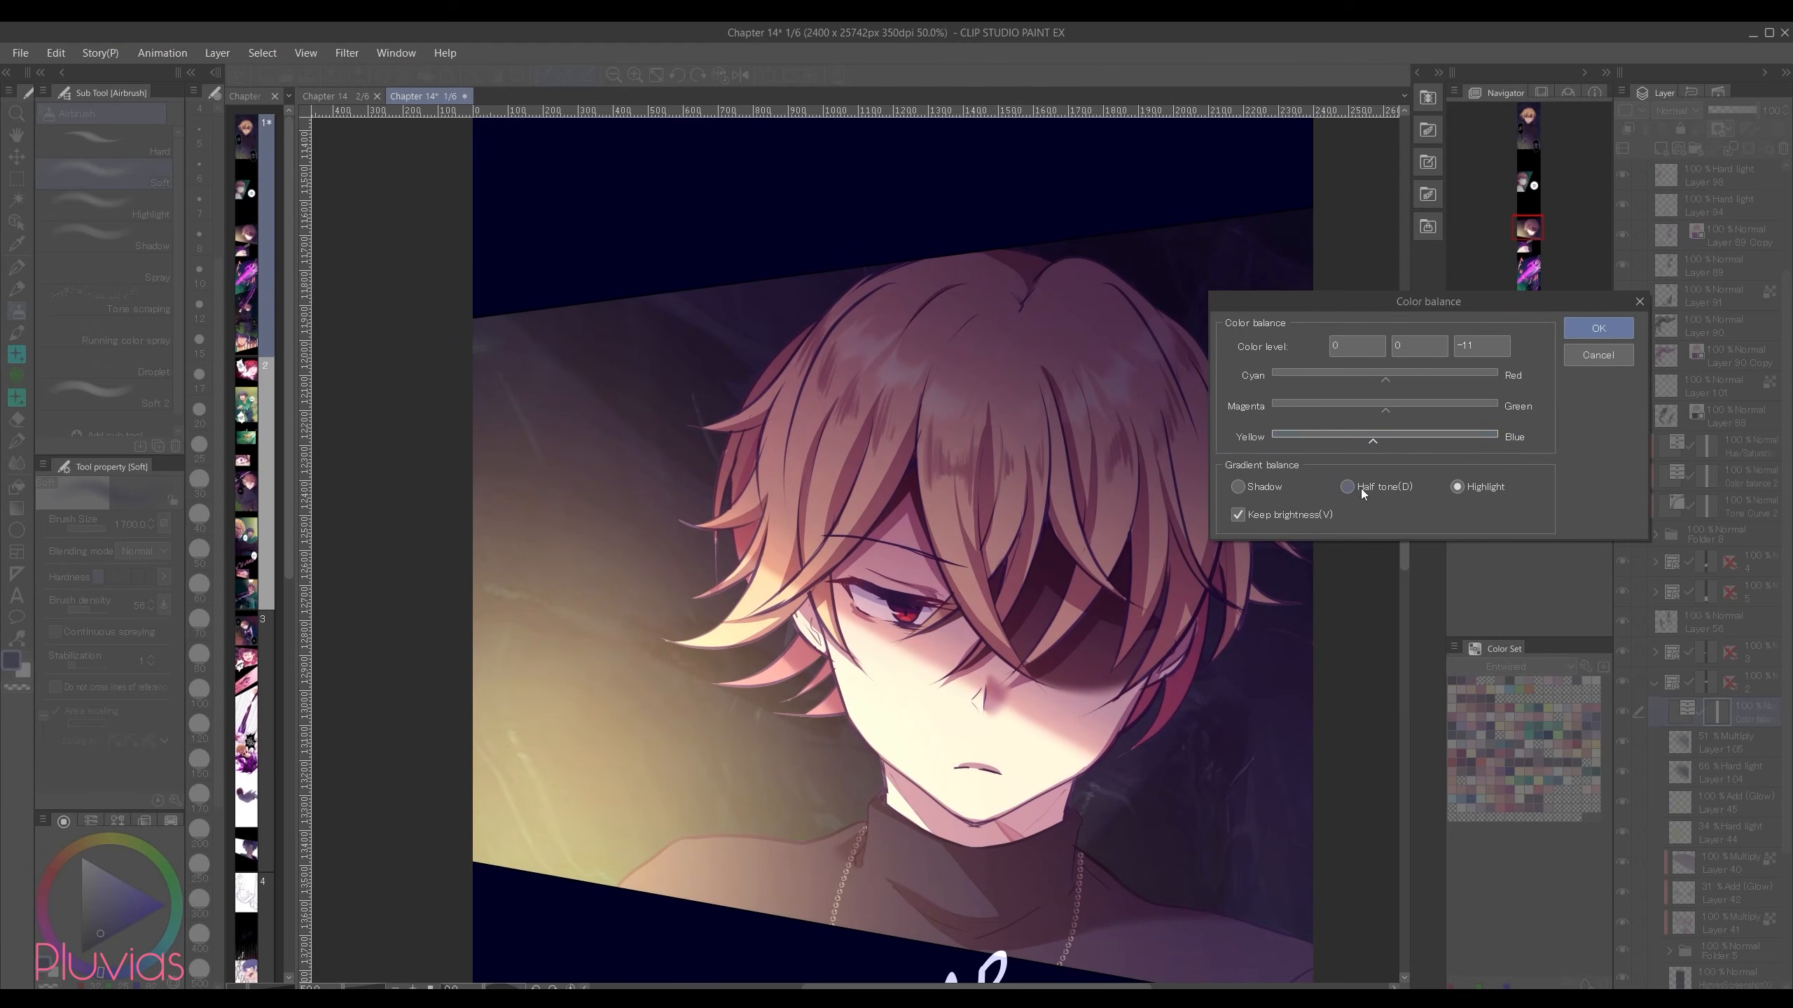
Step: Set the shadows' Magenta-Green level to -10 and Yellow-Blue to 10, apply the color balance, and compare with it hidden
{"action": "left_click", "coordinate": [1277, 487]}
{"action": "left_click", "coordinate": [1395, 439]}
{"action": "left_click", "coordinate": [1376, 405]}
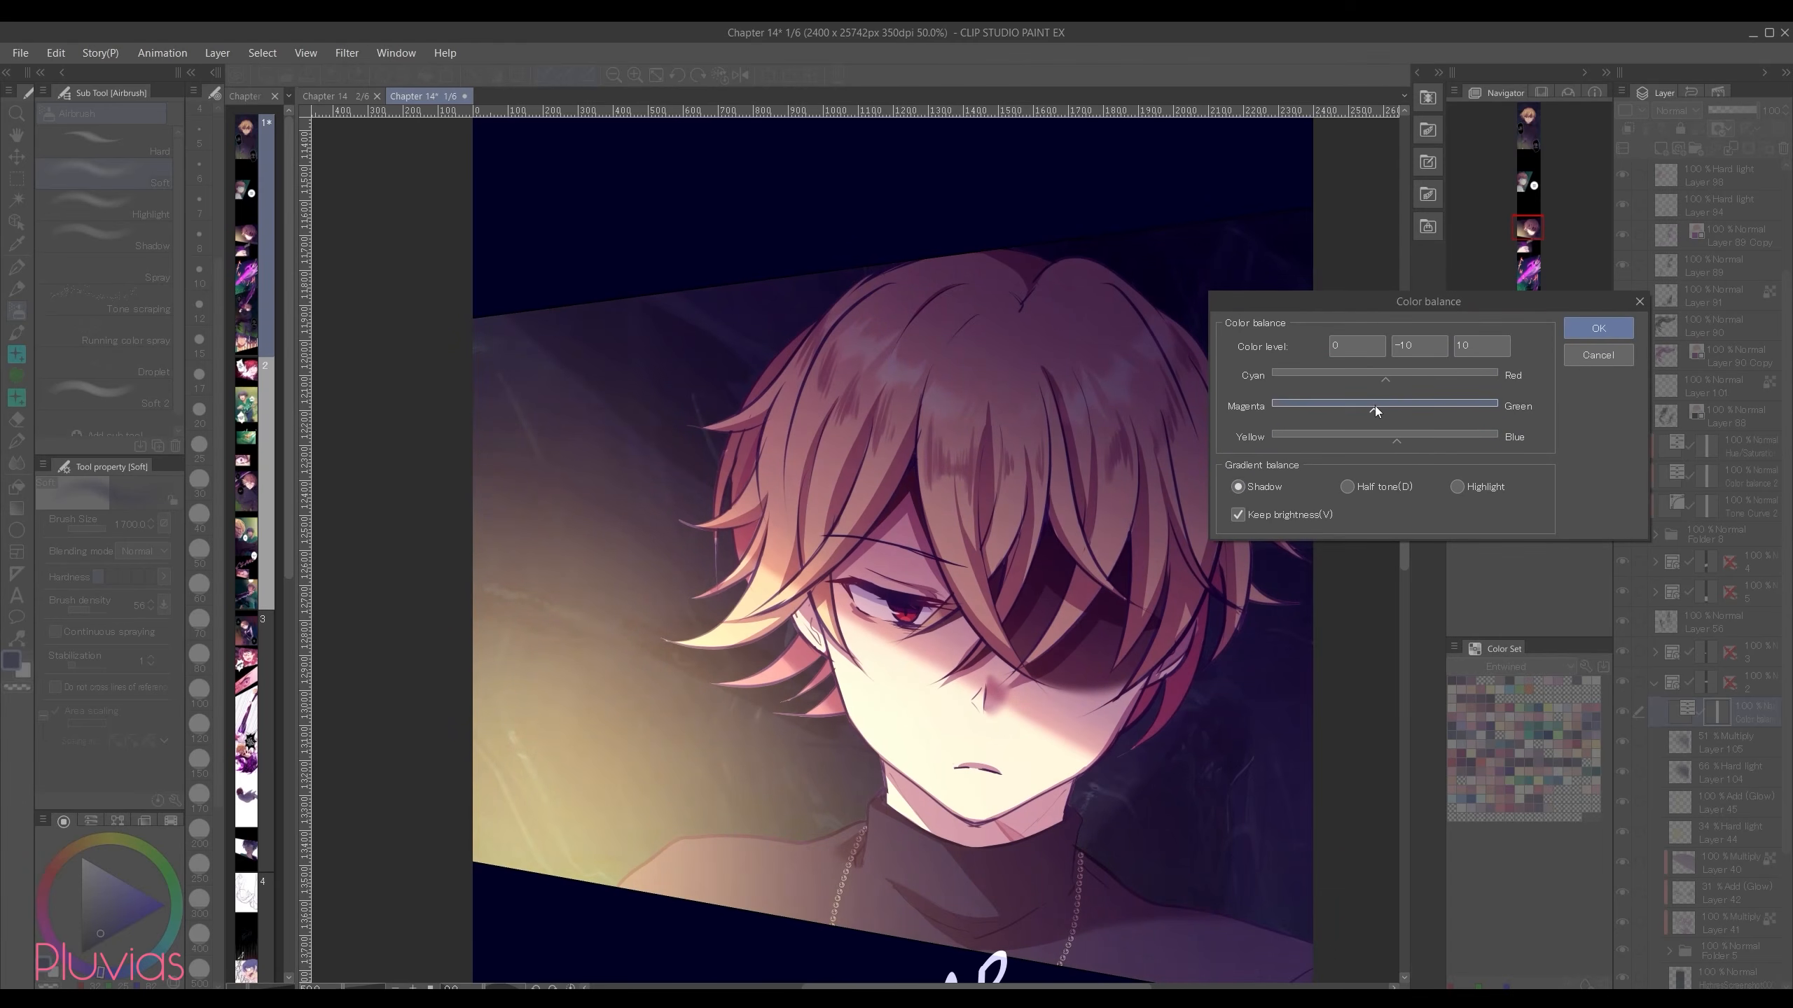
{"action": "left_click", "coordinate": [1623, 326]}
{"action": "left_click", "coordinate": [1621, 713]}
{"action": "left_click", "coordinate": [1623, 713]}
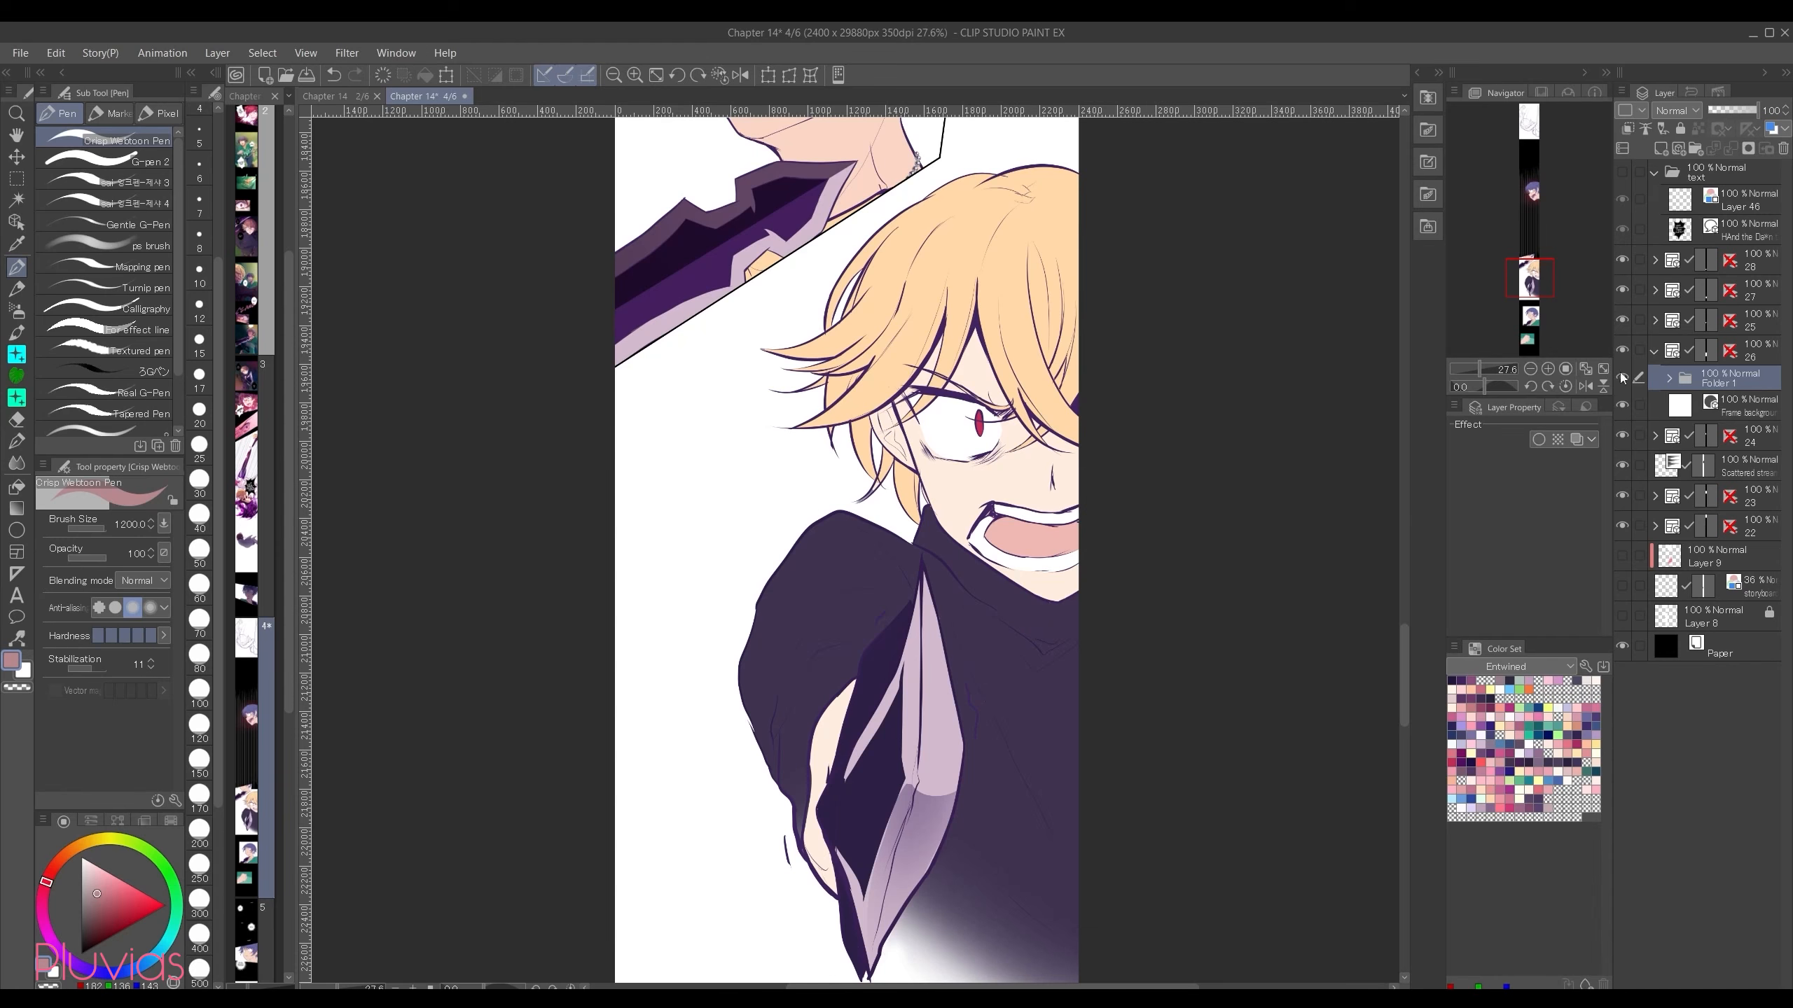
Step: In the shouting character's panel, add a clipped Multiply layer above Folder 1 and cover the whole figure with muted mauve
{"action": "left_click", "coordinate": [1663, 149]}
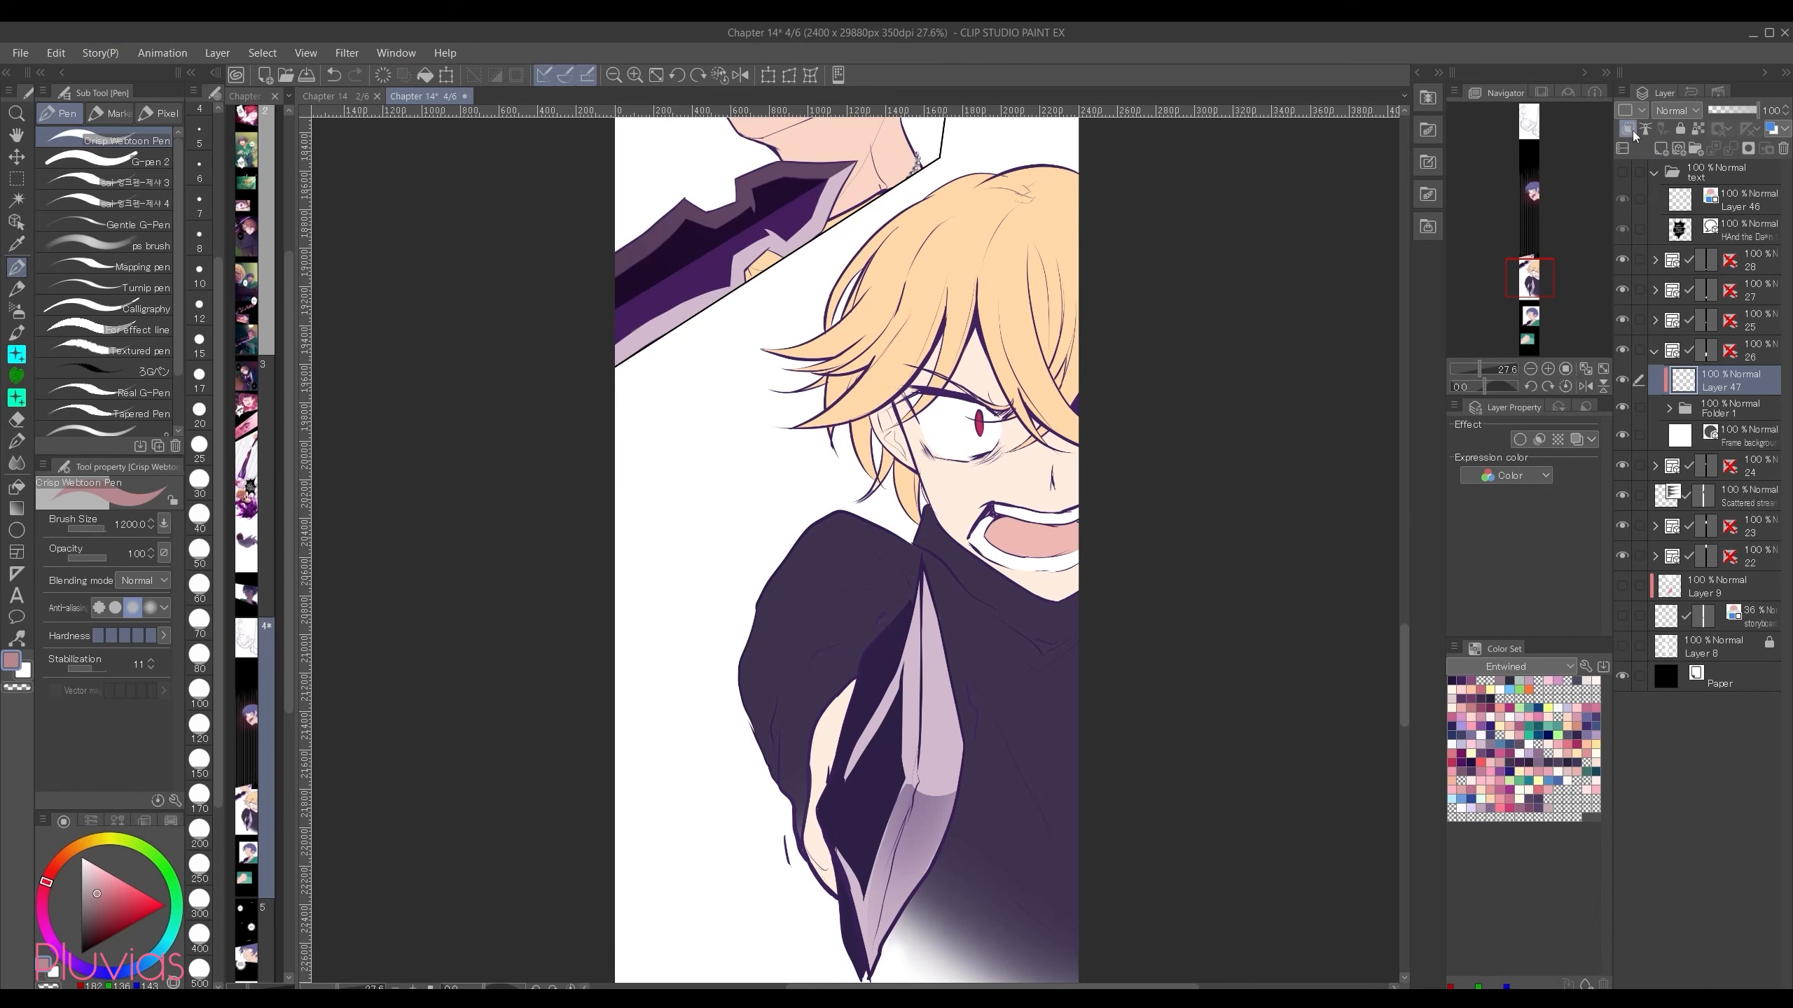
{"action": "left_click", "coordinate": [1679, 112]}
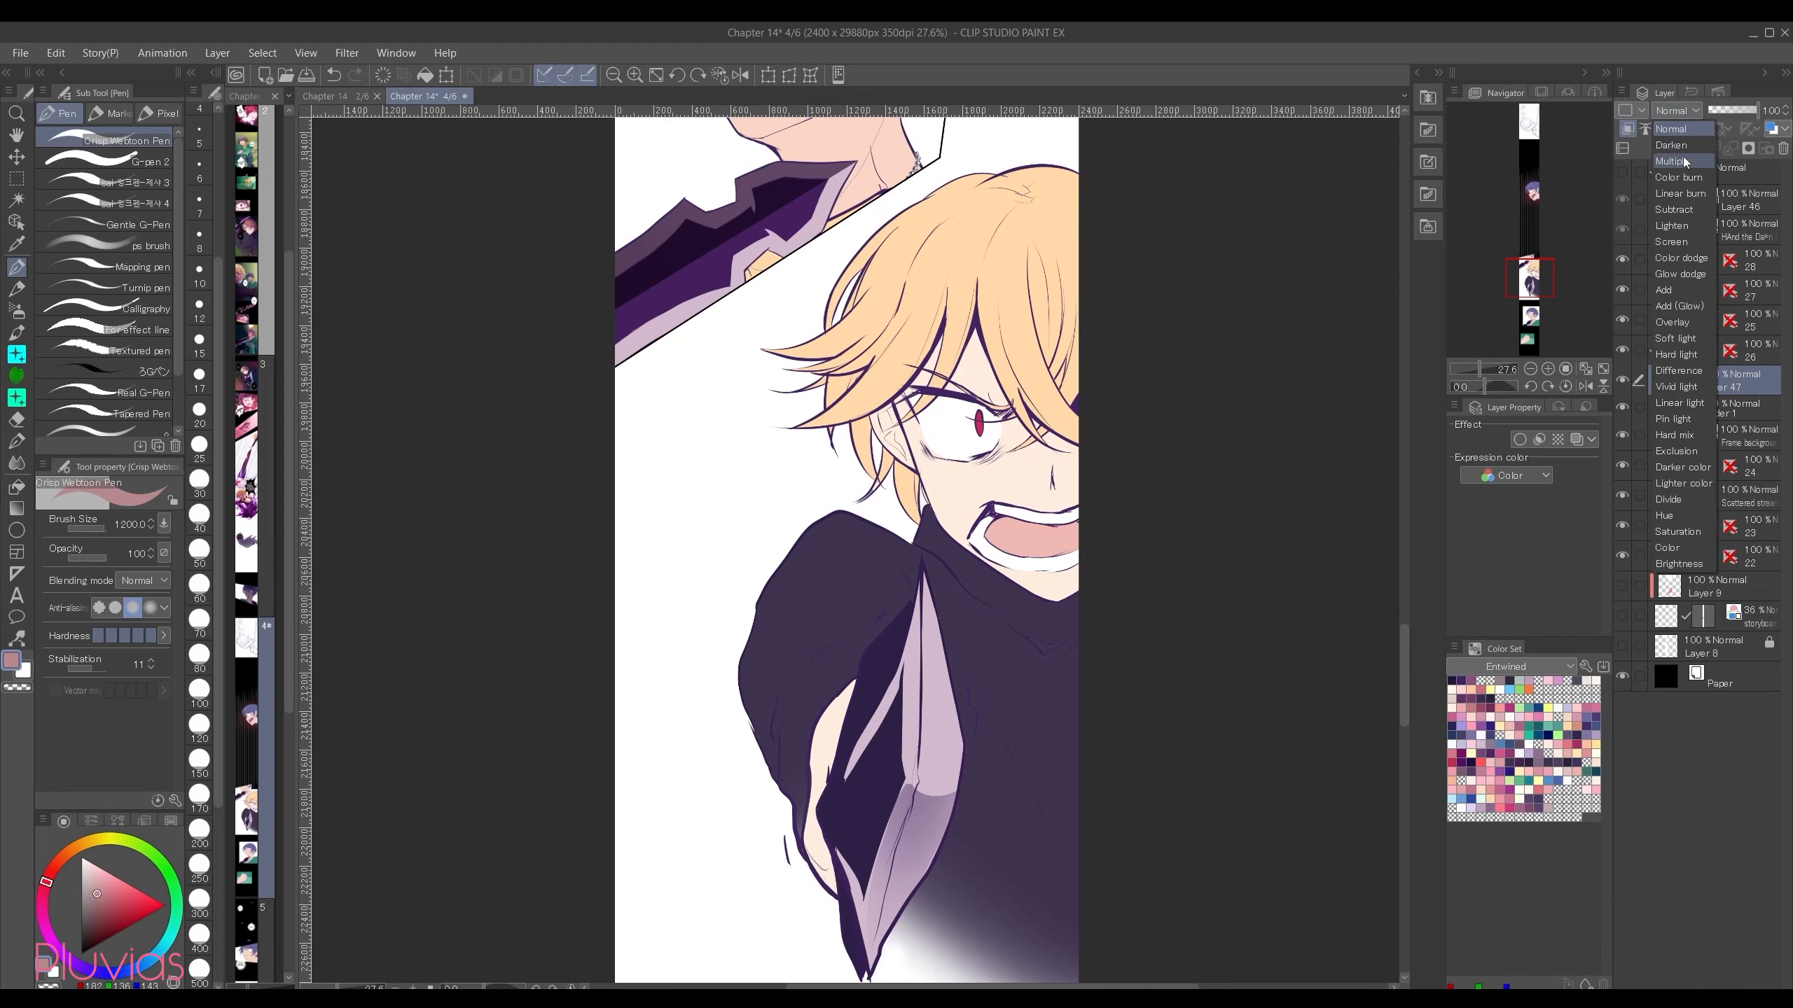
{"action": "left_click", "coordinate": [1683, 162]}
{"action": "left_click", "coordinate": [107, 894]}
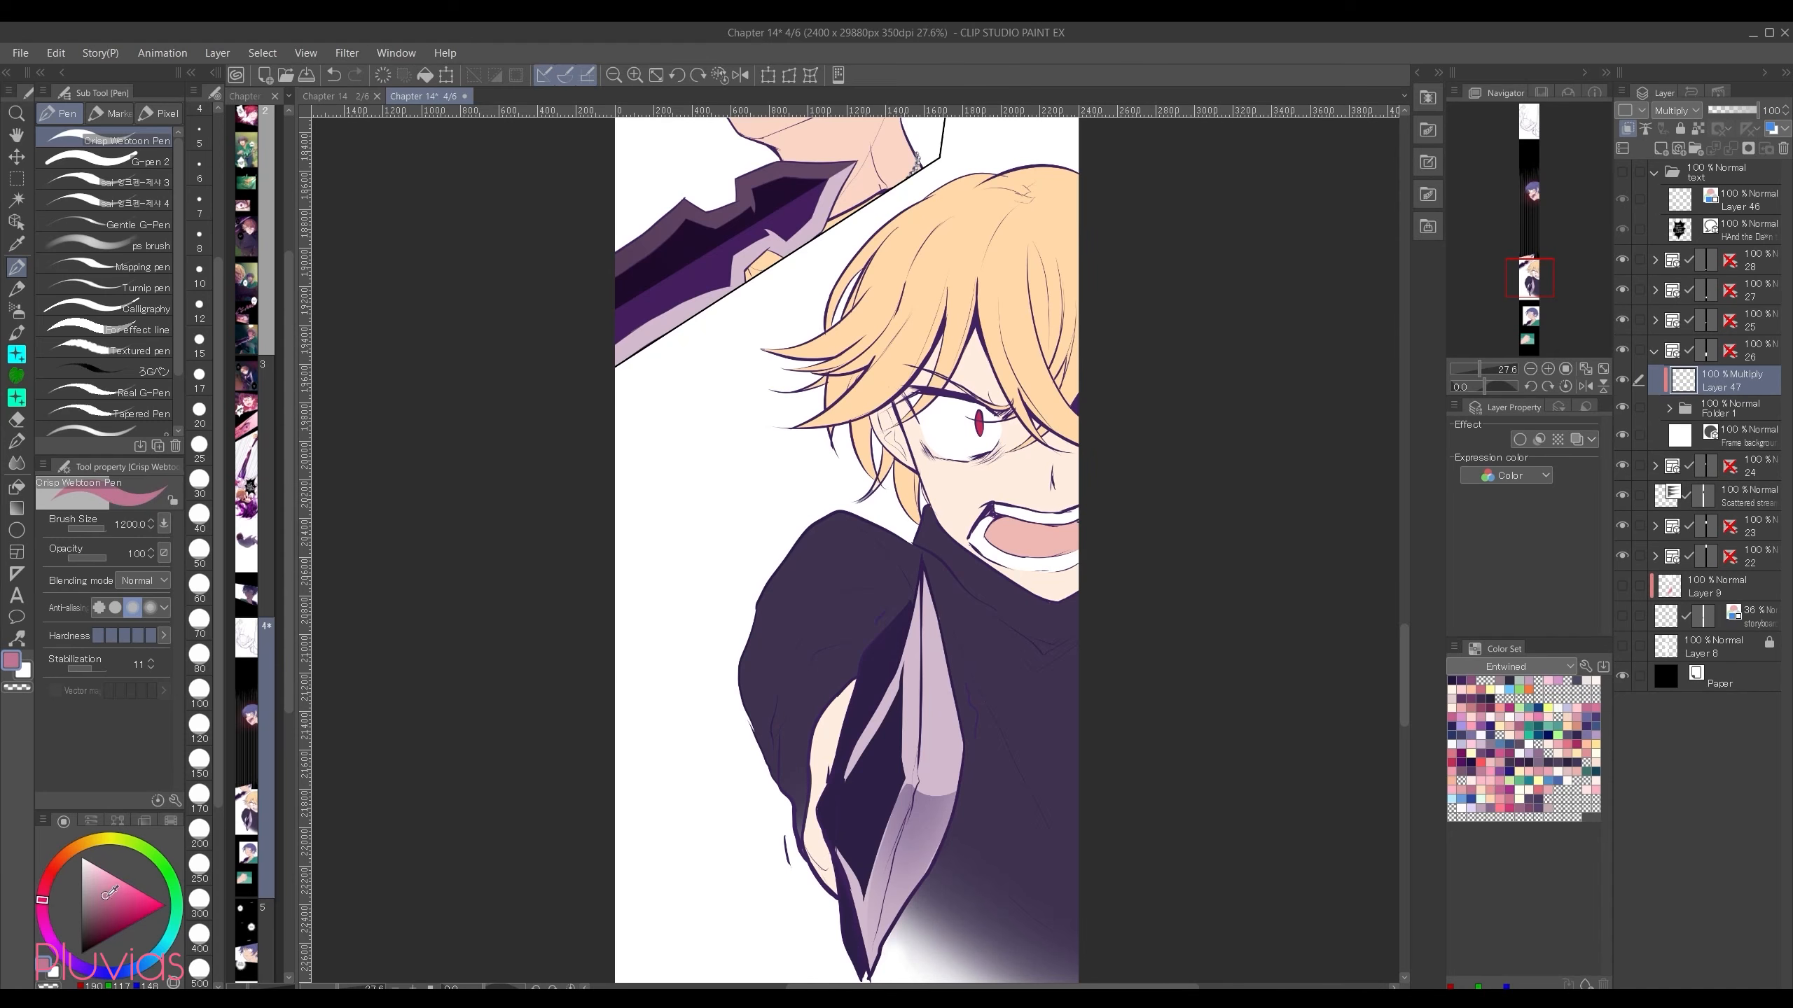
{"action": "left_click_drag", "start_coordinate": [109, 893], "coordinate": [114, 897]}
{"action": "left_click", "coordinate": [44, 924]}
{"action": "left_click", "coordinate": [100, 901]}
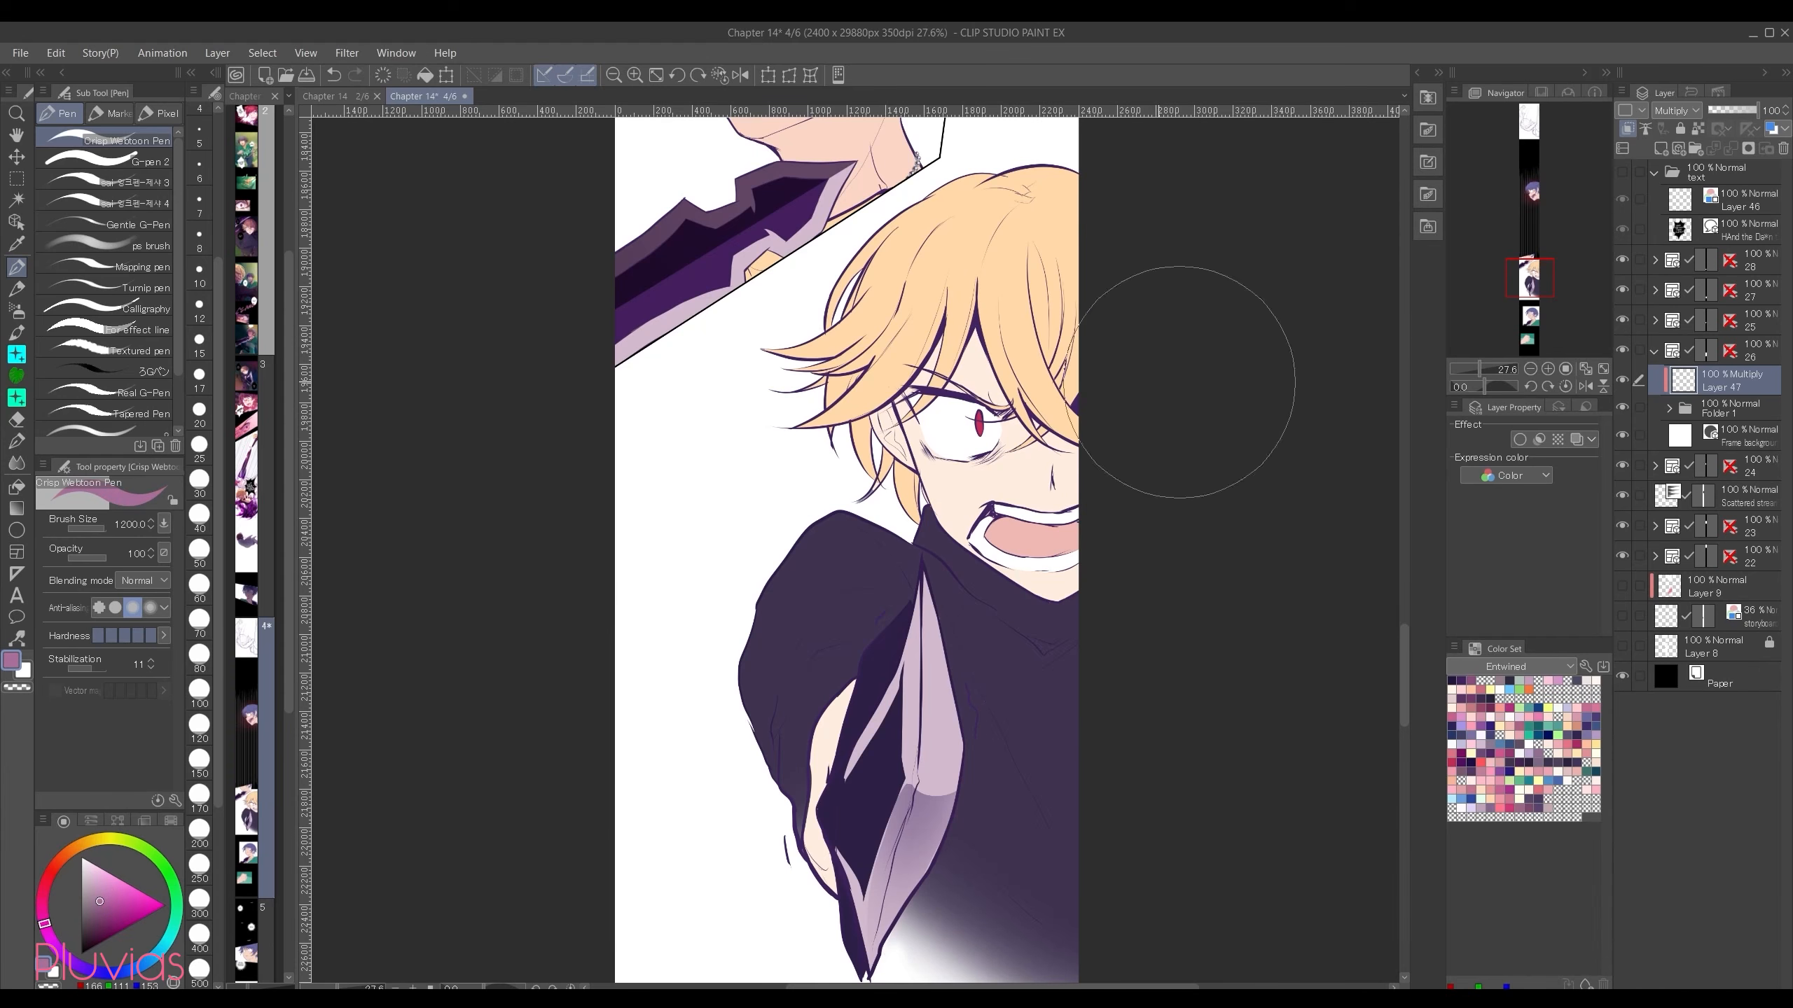
{"action": "mouse_move", "coordinate": [1102, 218]}
{"action": "left_mouse_down"}
{"action": "mouse_move", "coordinate": [974, 297]}
{"action": "mouse_move", "coordinate": [1002, 480]}
{"action": "mouse_move", "coordinate": [988, 678]}
{"action": "mouse_move", "coordinate": [1073, 865]}
{"action": "mouse_move", "coordinate": [840, 897]}
{"action": "mouse_move", "coordinate": [999, 970]}
{"action": "left_mouse_up"}
Step: Try erasing the mauve shadow directly along the hair's edge, the sleeve and the blade with the Hard eraser
{"action": "key", "text": "e"}
{"action": "mouse_move", "coordinate": [1018, 167]}
{"action": "left_mouse_down"}
{"action": "mouse_move", "coordinate": [853, 275]}
{"action": "mouse_move", "coordinate": [890, 220]}
{"action": "mouse_move", "coordinate": [842, 331]}
{"action": "mouse_move", "coordinate": [905, 206]}
{"action": "mouse_move", "coordinate": [823, 329]}
{"action": "mouse_move", "coordinate": [874, 306]}
{"action": "mouse_move", "coordinate": [769, 388]}
{"action": "left_mouse_up"}
{"action": "mouse_move", "coordinate": [878, 325]}
{"action": "left_mouse_down"}
{"action": "mouse_move", "coordinate": [802, 377]}
{"action": "mouse_move", "coordinate": [813, 364]}
{"action": "mouse_move", "coordinate": [763, 371]}
{"action": "left_mouse_up"}
{"action": "key", "text": "ctrl+z"}
{"action": "mouse_move", "coordinate": [960, 478]}
{"action": "left_mouse_down"}
{"action": "mouse_move", "coordinate": [891, 494]}
{"action": "mouse_move", "coordinate": [858, 445]}
{"action": "mouse_move", "coordinate": [850, 572]}
{"action": "mouse_move", "coordinate": [751, 612]}
{"action": "mouse_move", "coordinate": [783, 812]}
{"action": "mouse_move", "coordinate": [826, 883]}
{"action": "left_mouse_up"}
{"action": "left_click_drag", "start_coordinate": [924, 600], "coordinate": [942, 729]}
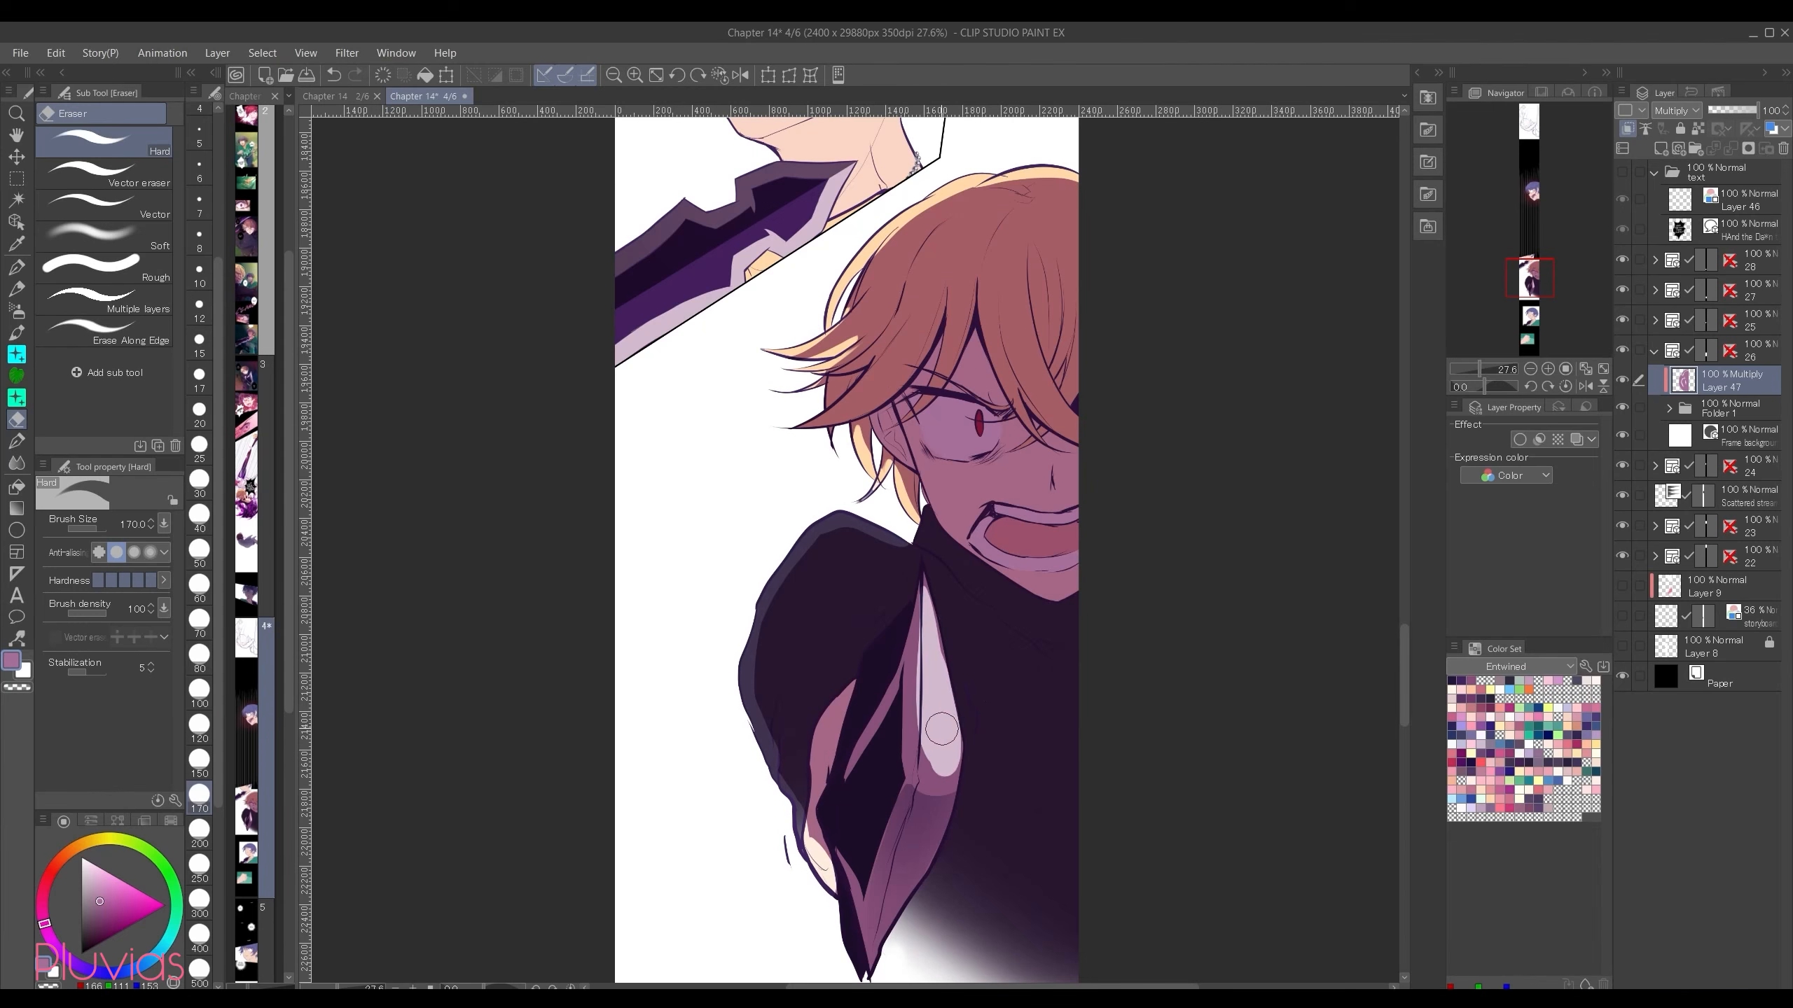
Step: Undo the light areas erased directly from the Multiply layer
{"action": "key", "text": "p"}
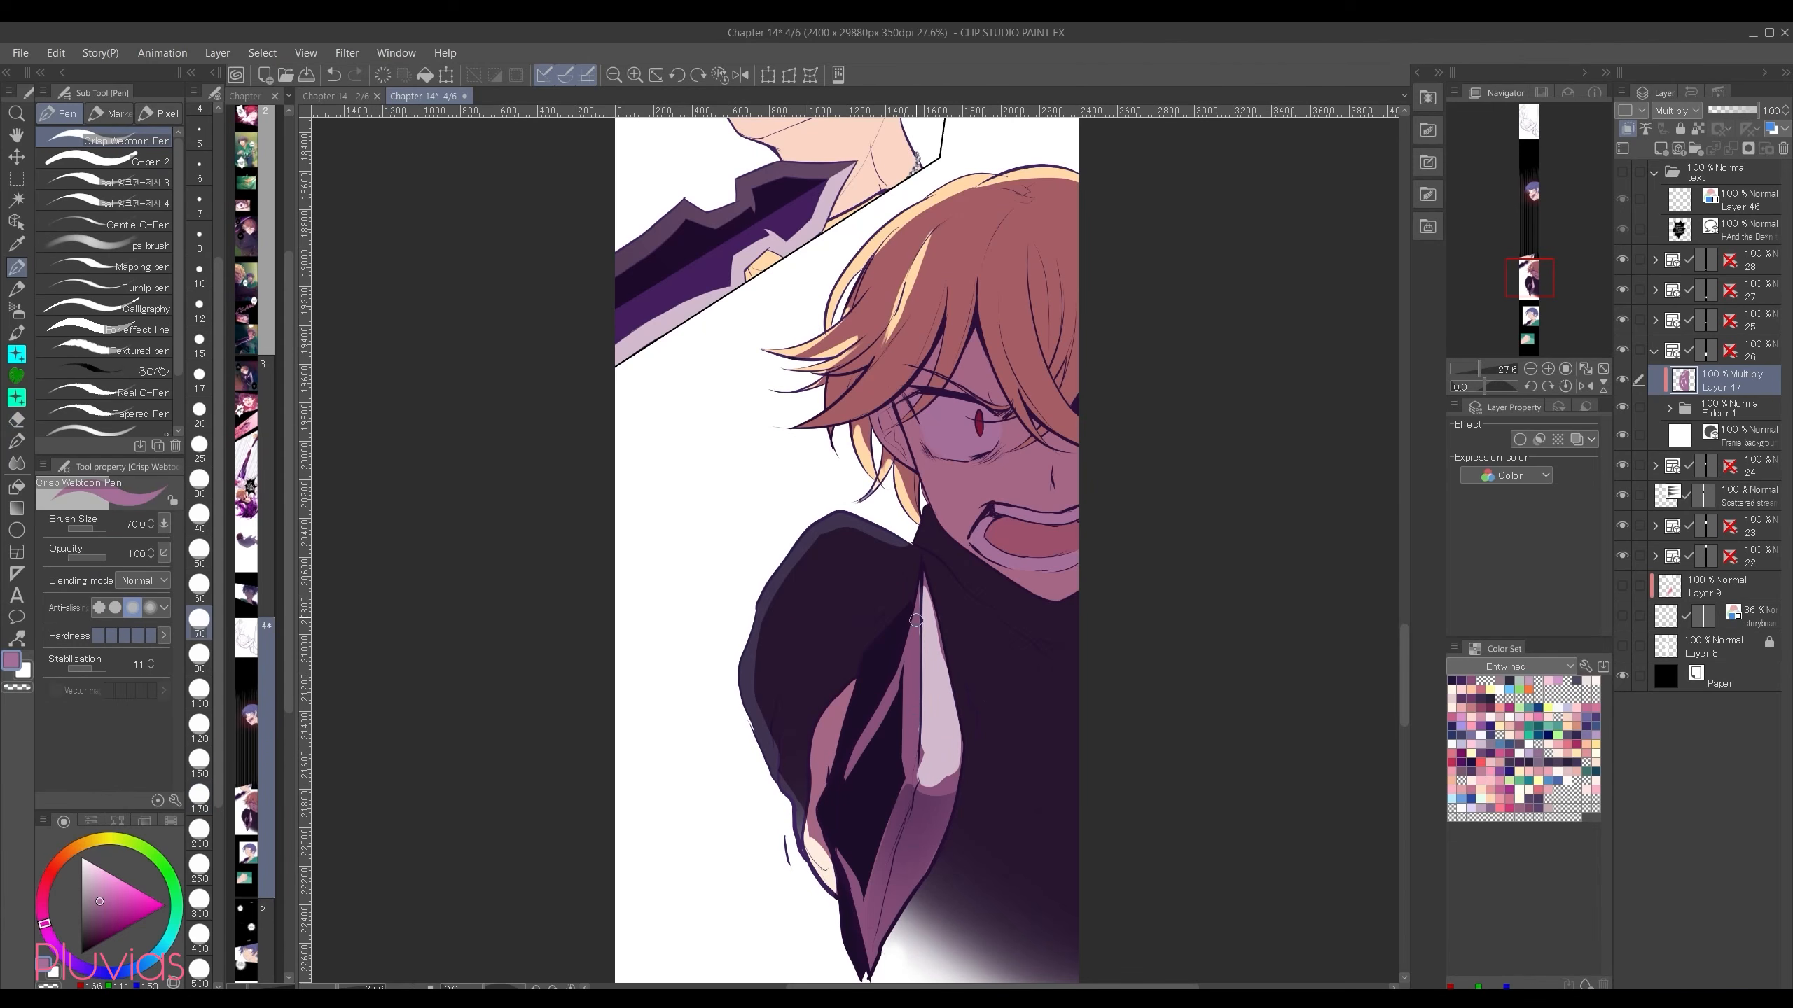
{"action": "key", "text": "ctrl+z"}
{"action": "key", "text": "ctrl+z"}
{"action": "key", "text": "ctrl+z"}
{"action": "key", "text": "ctrl+z"}
Step: Create a layer mask on the Multiply layer and erase light along the hair's top and outer edge with the Hard eraser
{"action": "key", "text": "e"}
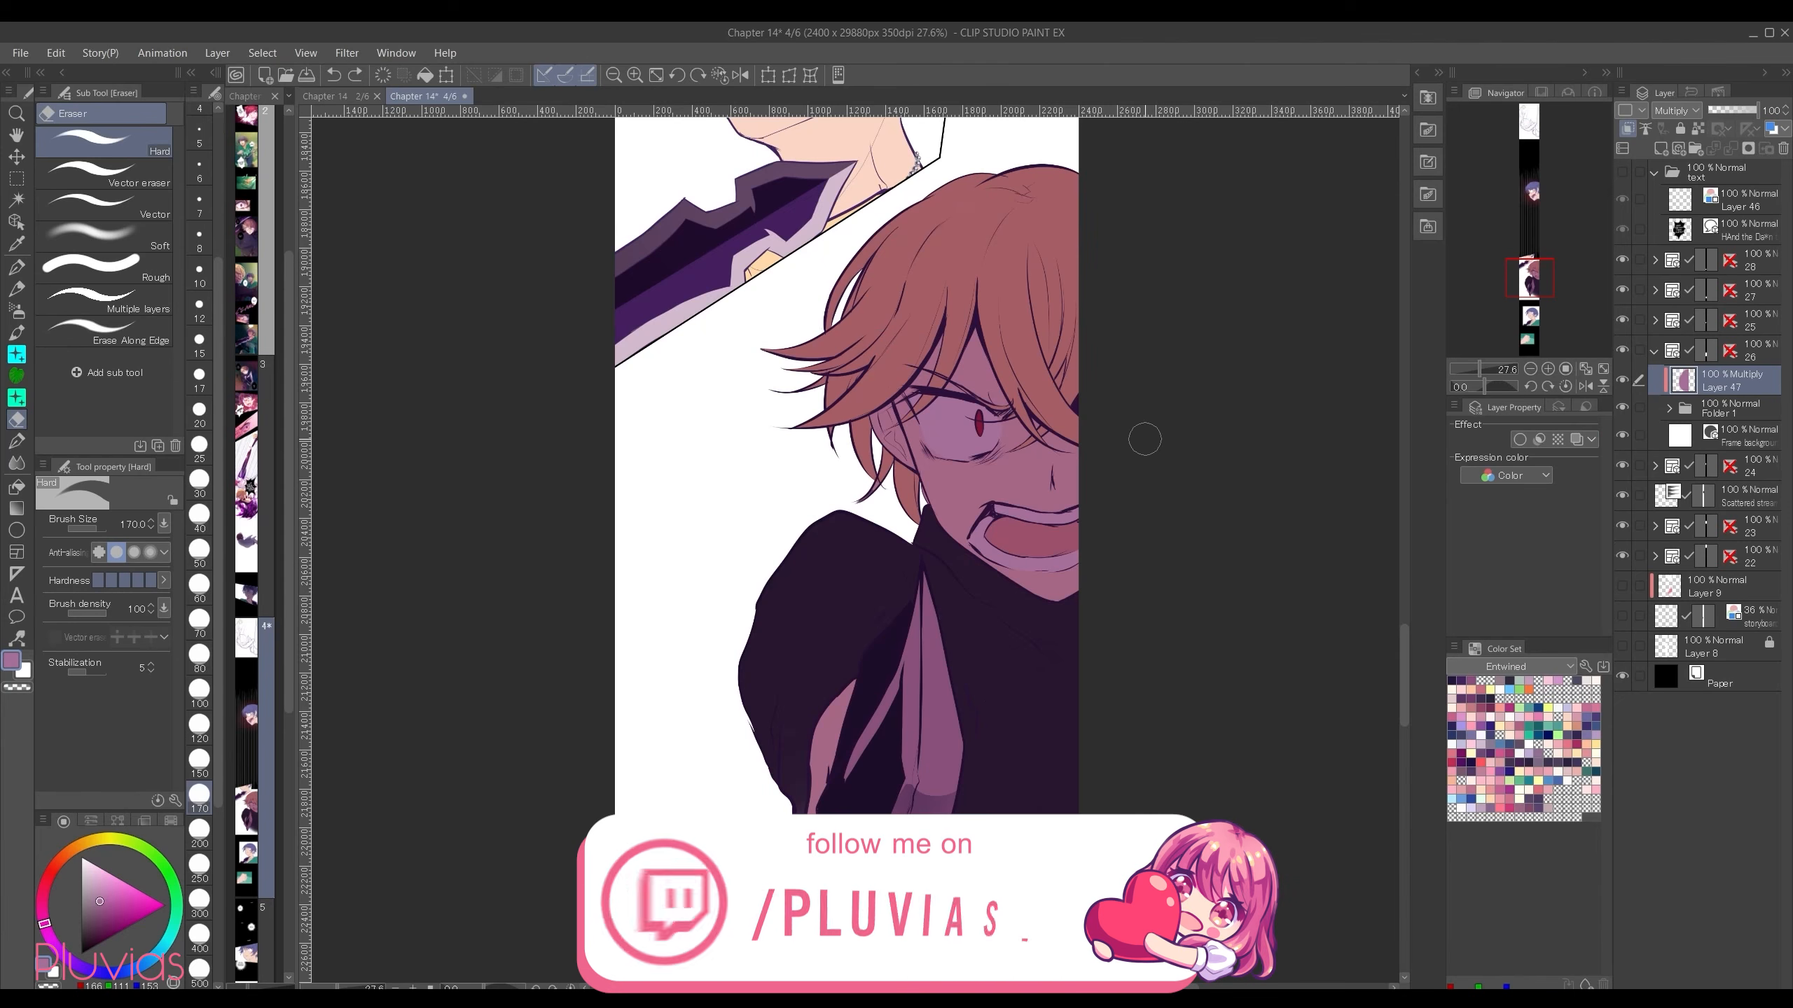
{"action": "scroll", "coordinate": [1130, 434], "scroll_direction": "up", "scroll_amount": 1}
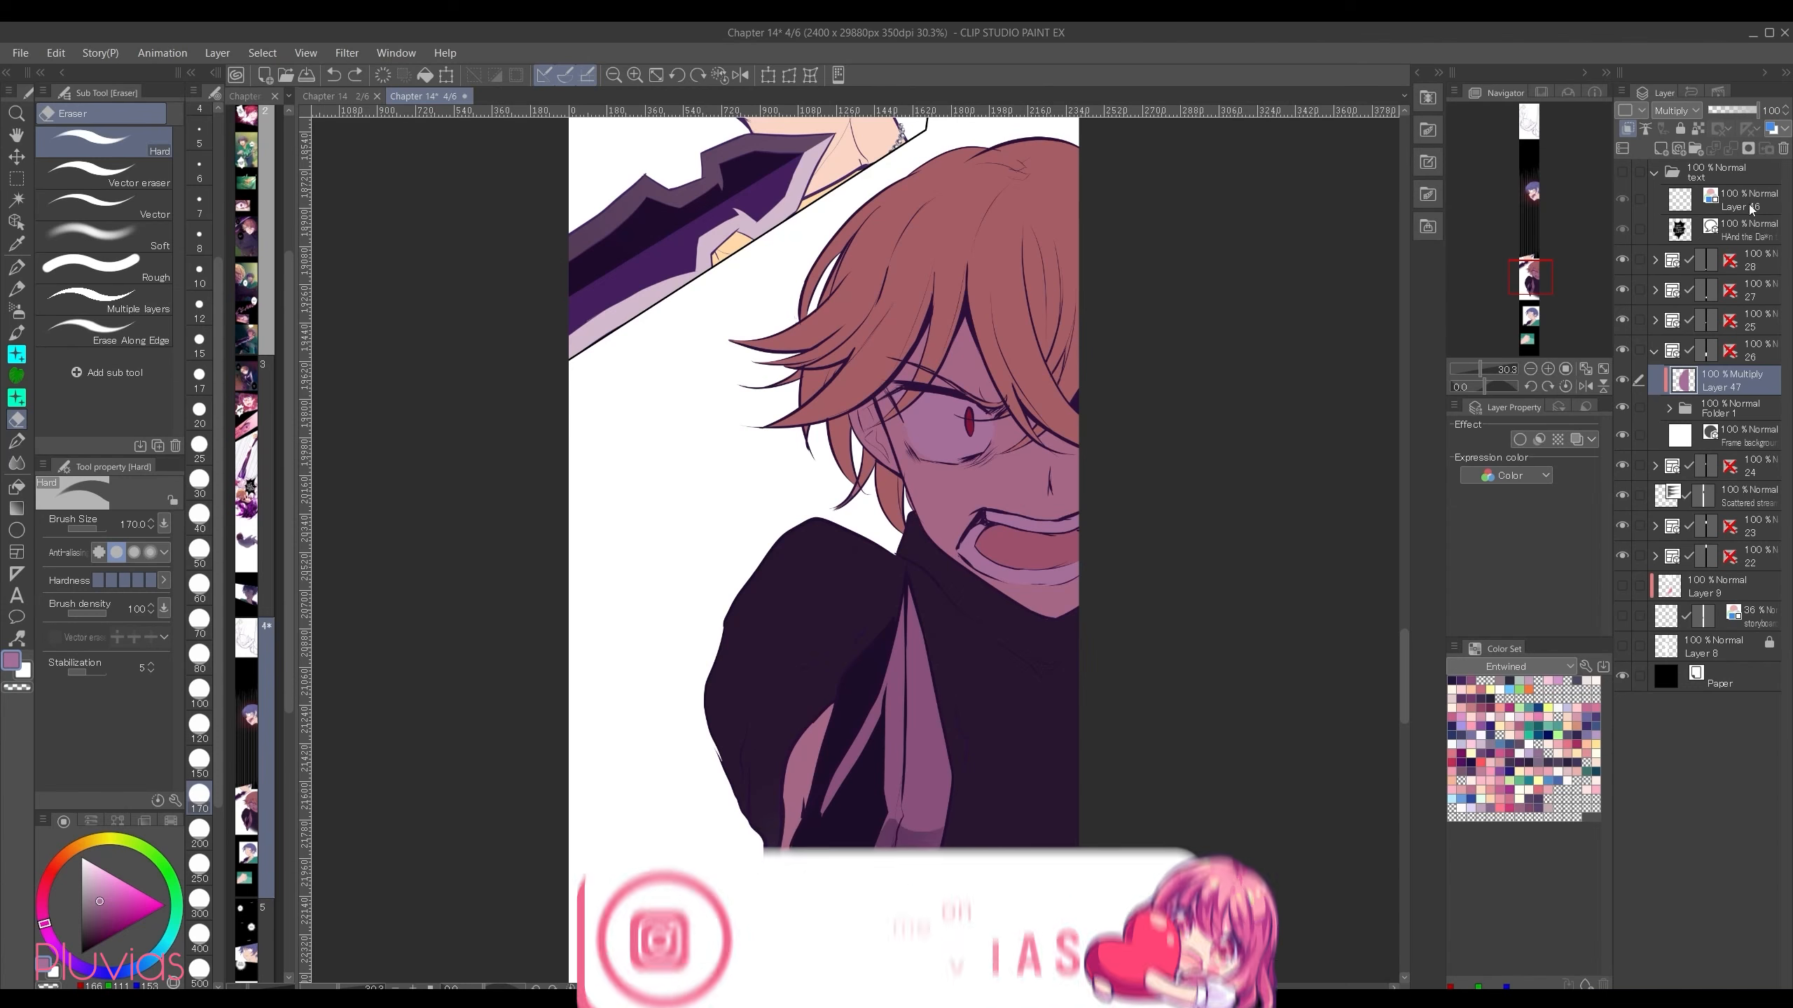
{"action": "left_click", "coordinate": [1749, 150]}
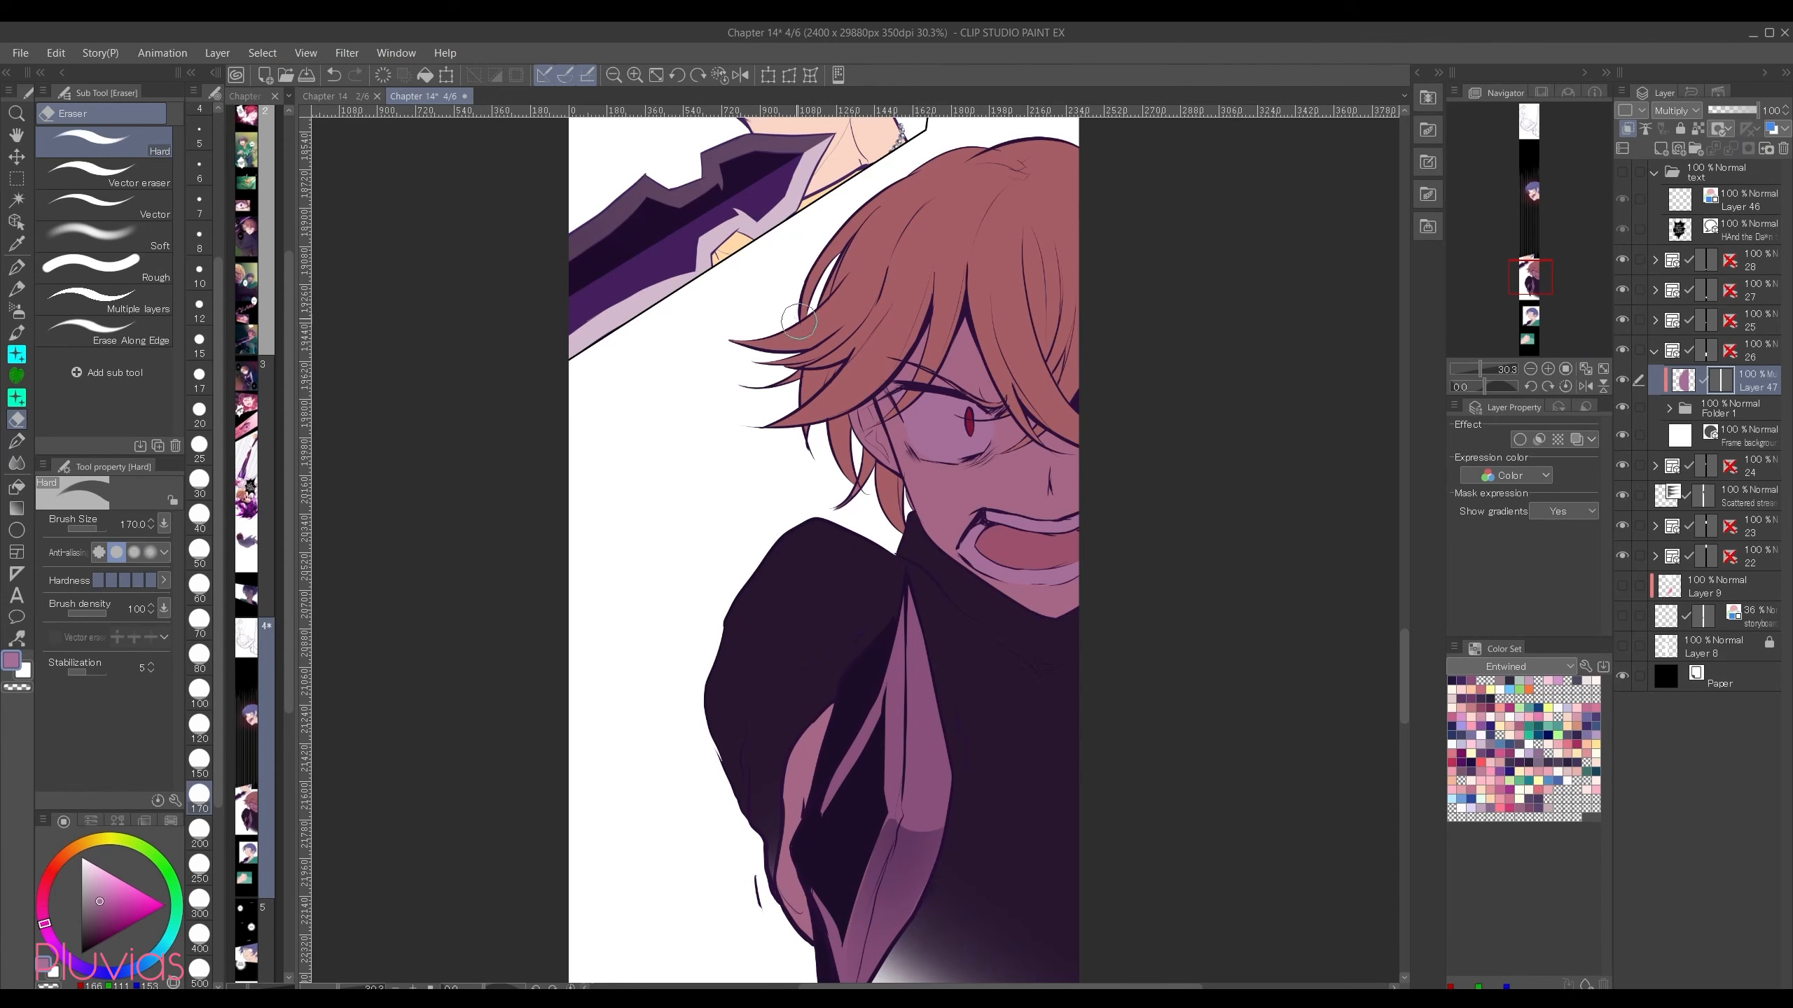
{"action": "mouse_move", "coordinate": [935, 168]}
{"action": "left_mouse_down"}
{"action": "mouse_move", "coordinate": [798, 311]}
{"action": "mouse_move", "coordinate": [1074, 134]}
{"action": "left_mouse_up"}
{"action": "mouse_move", "coordinate": [822, 303]}
{"action": "left_mouse_down"}
{"action": "mouse_move", "coordinate": [796, 372]}
{"action": "mouse_move", "coordinate": [872, 522]}
{"action": "left_mouse_up"}
{"action": "key", "text": "p"}
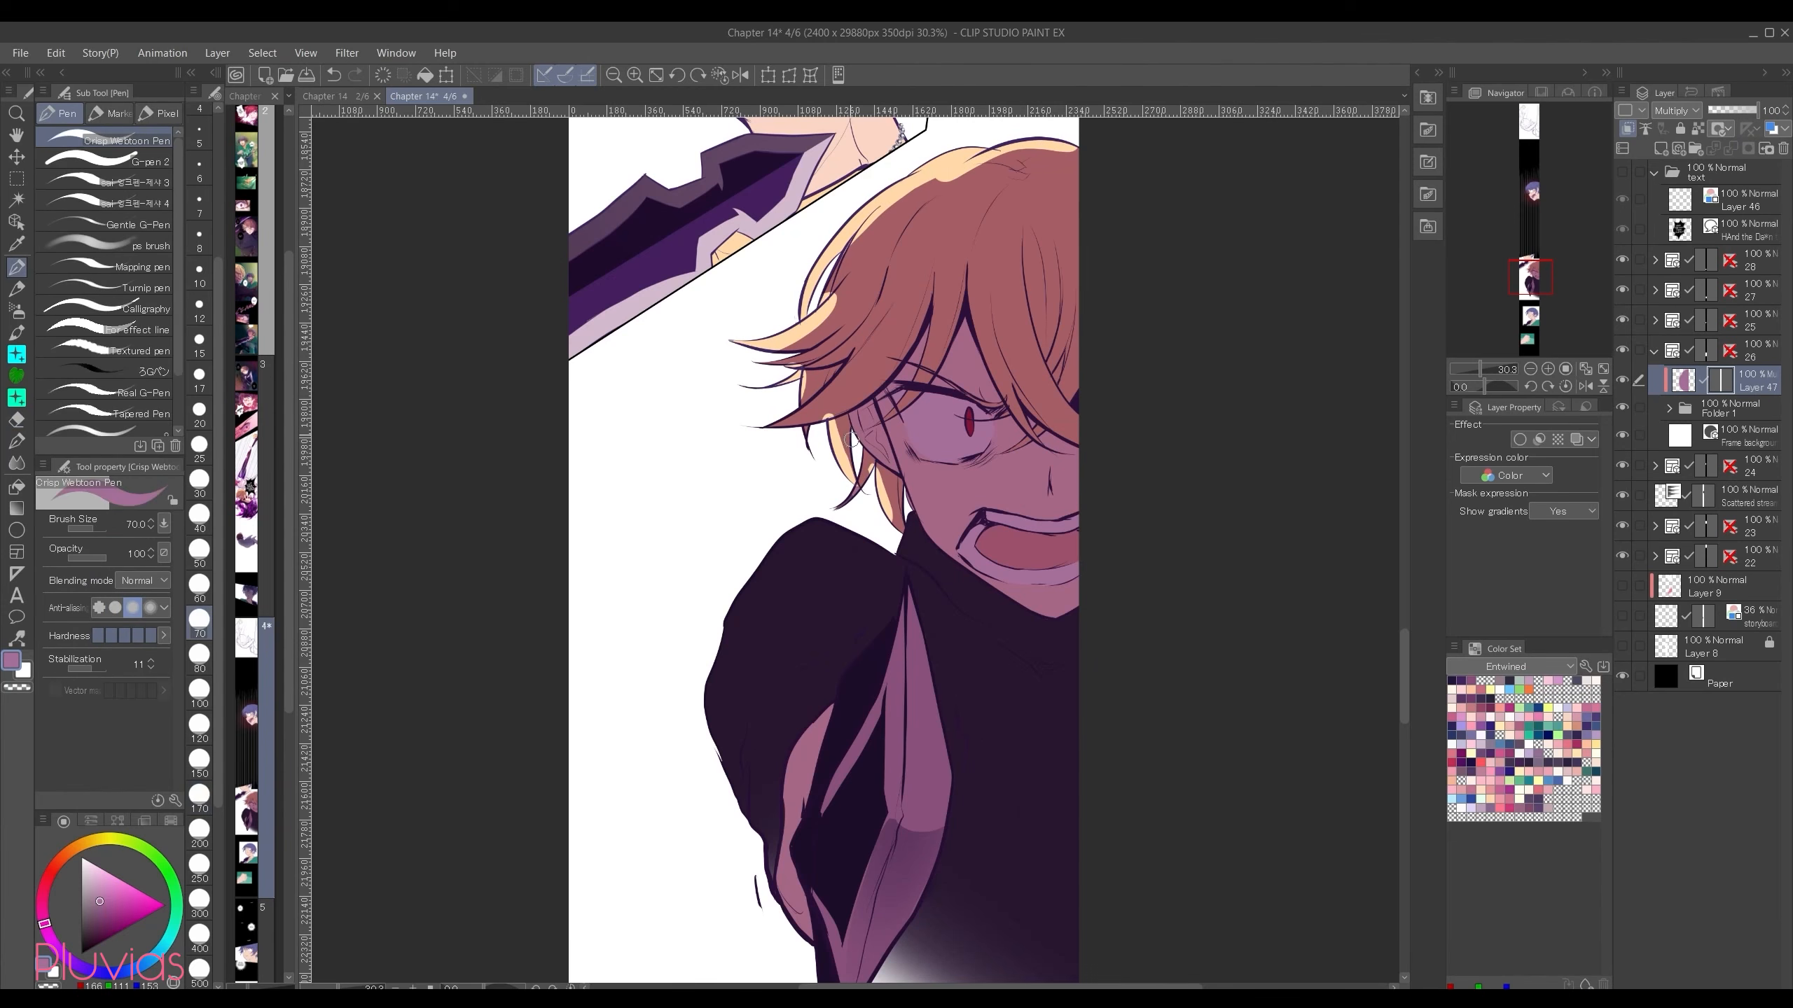
{"action": "left_click", "coordinate": [102, 926]}
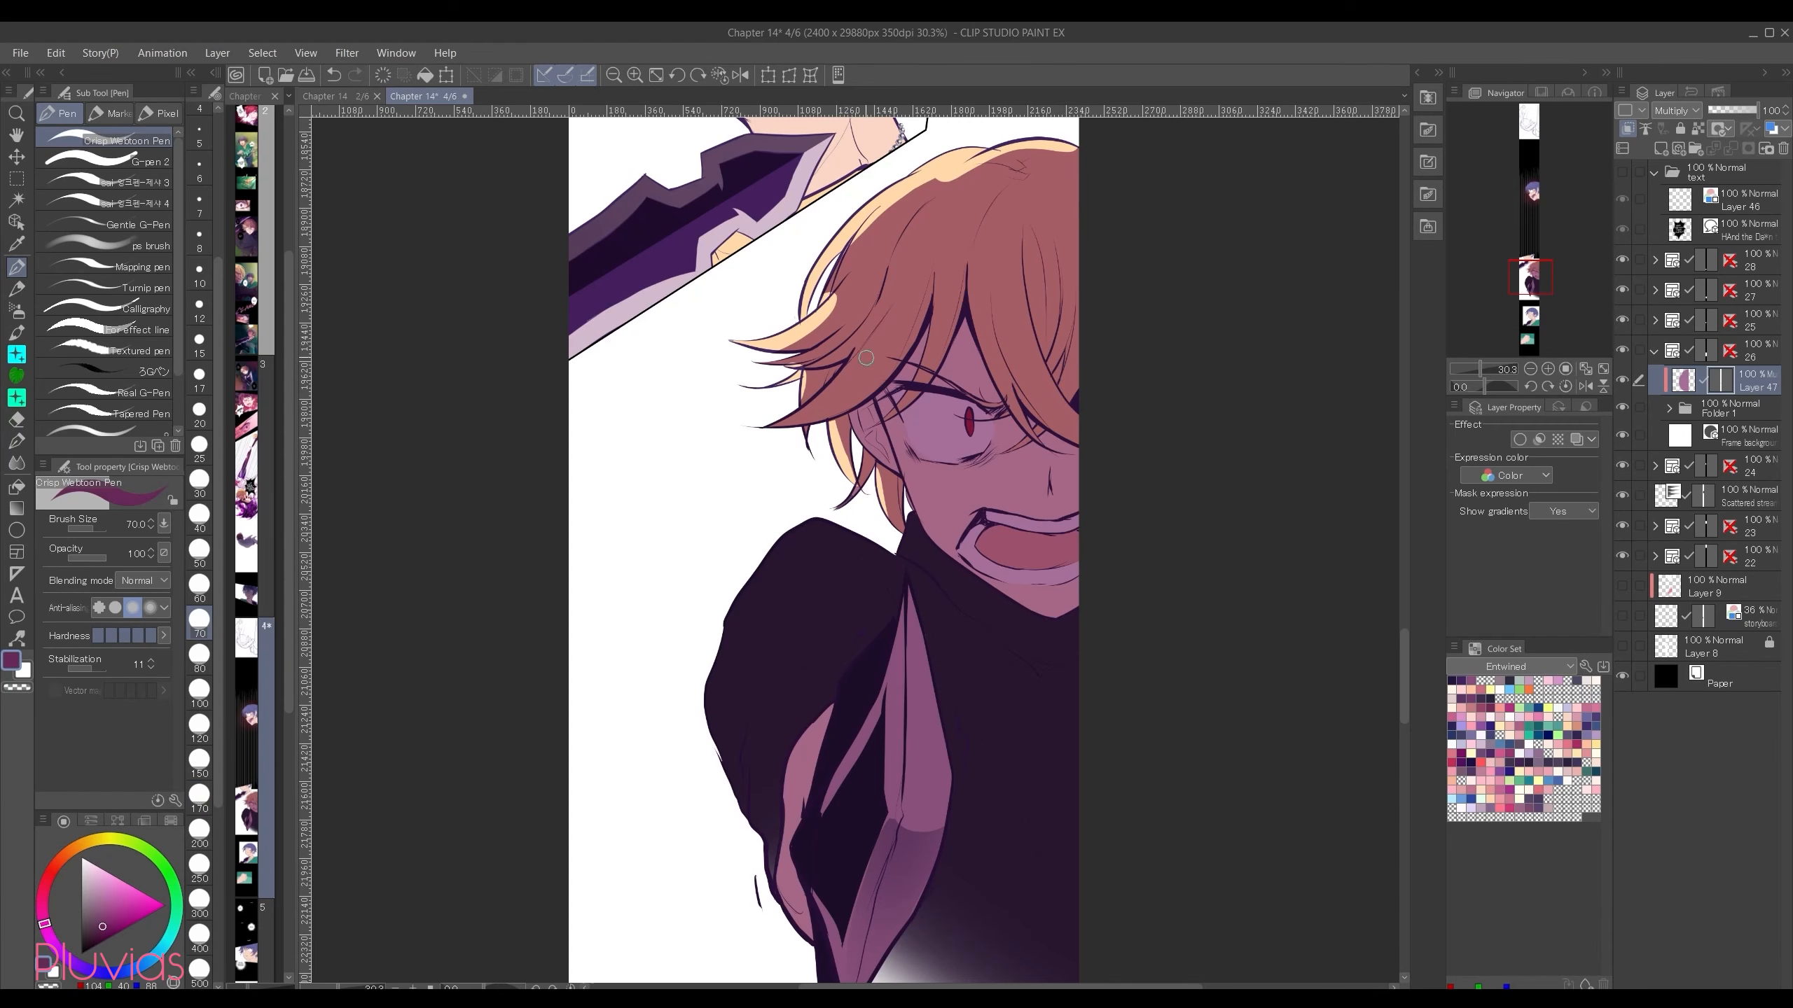
Step: Erase more of the mask on the outer hair strands, sleeve edge, hand, blade and nose, undoing the stray stroke beside the eye
{"action": "key", "text": "e"}
{"action": "left_click_drag", "start_coordinate": [869, 343], "coordinate": [766, 427]}
{"action": "left_click_drag", "start_coordinate": [799, 520], "coordinate": [719, 796]}
{"action": "left_click_drag", "start_coordinate": [773, 888], "coordinate": [804, 945]}
{"action": "mouse_move", "coordinate": [902, 612]}
{"action": "left_mouse_down"}
{"action": "mouse_move", "coordinate": [907, 776]}
{"action": "mouse_move", "coordinate": [917, 671]}
{"action": "left_mouse_up"}
{"action": "left_click_drag", "start_coordinate": [1041, 468], "coordinate": [1038, 484]}
{"action": "left_click_drag", "start_coordinate": [1043, 407], "coordinate": [1102, 451]}
{"action": "key", "text": "ctrl+z"}
Step: Soften the light across the top and outer side of the hair on the mask with the Soft eraser
{"action": "left_click", "coordinate": [104, 237]}
{"action": "mouse_move", "coordinate": [1058, 135]}
{"action": "left_mouse_down"}
{"action": "mouse_move", "coordinate": [813, 196]}
{"action": "mouse_move", "coordinate": [734, 302]}
{"action": "left_mouse_up"}
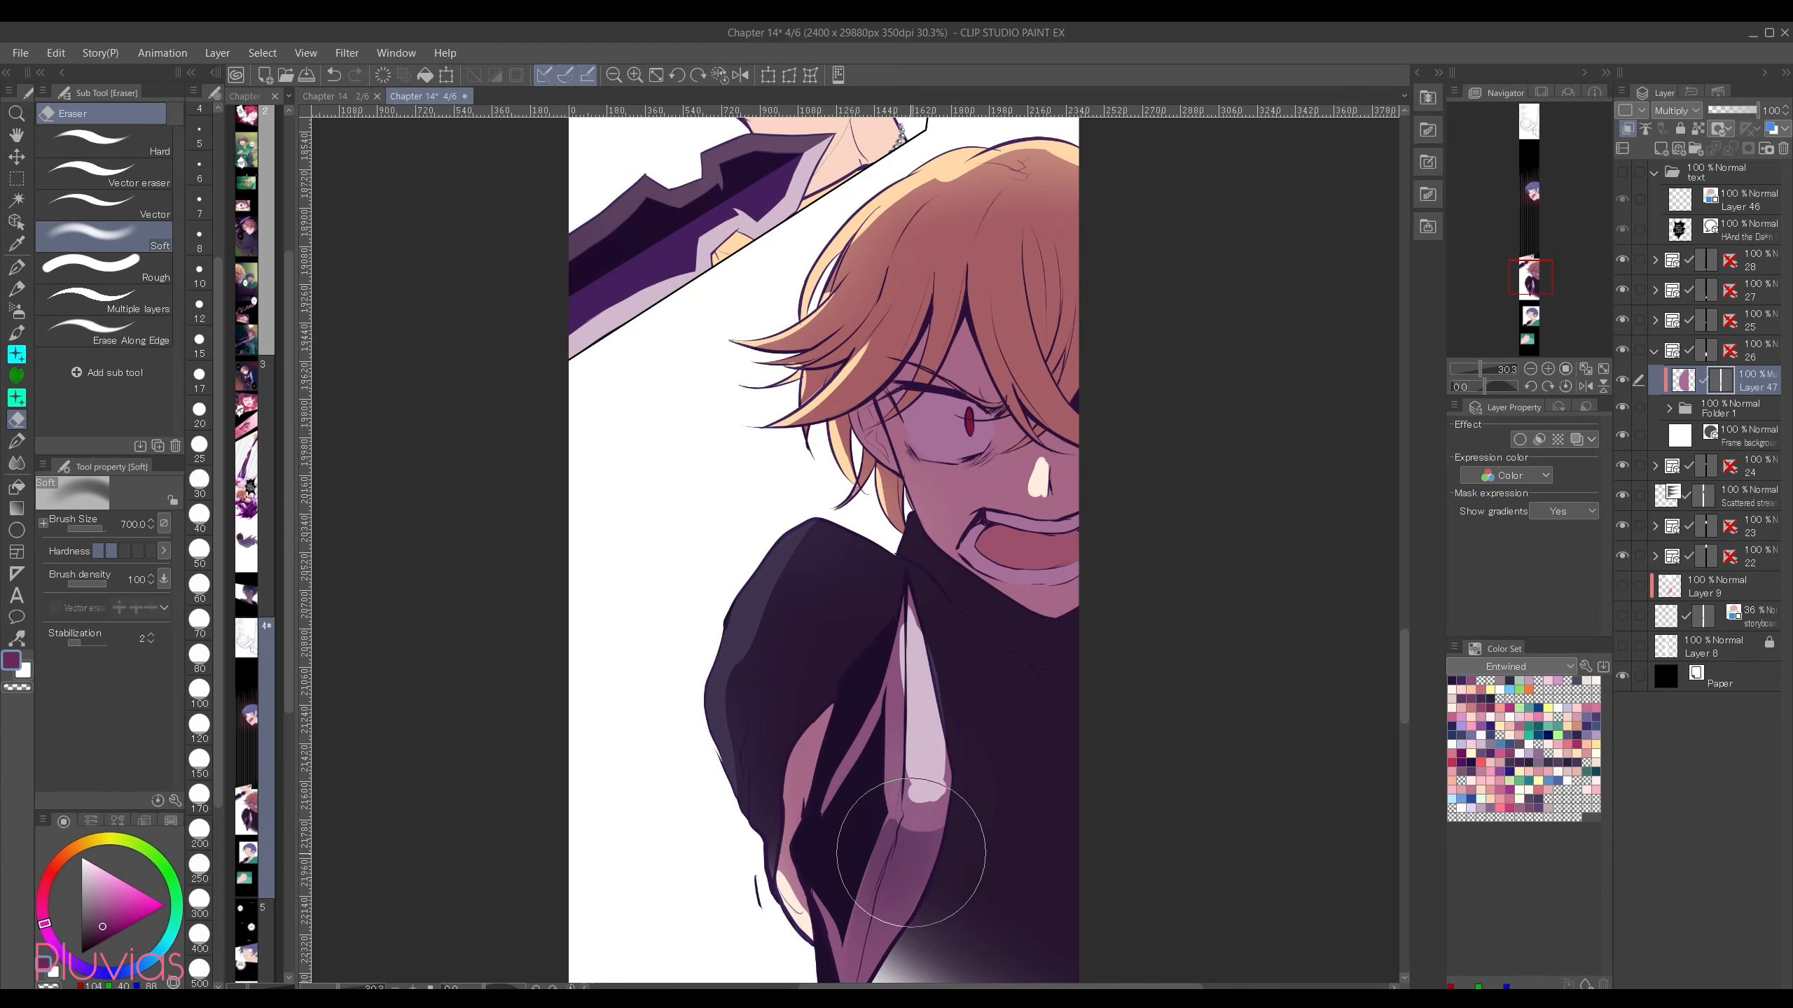
Step: Disable the Multiply layer's mask to compare the shading, and enable it again
{"action": "right_click", "coordinate": [1726, 383]}
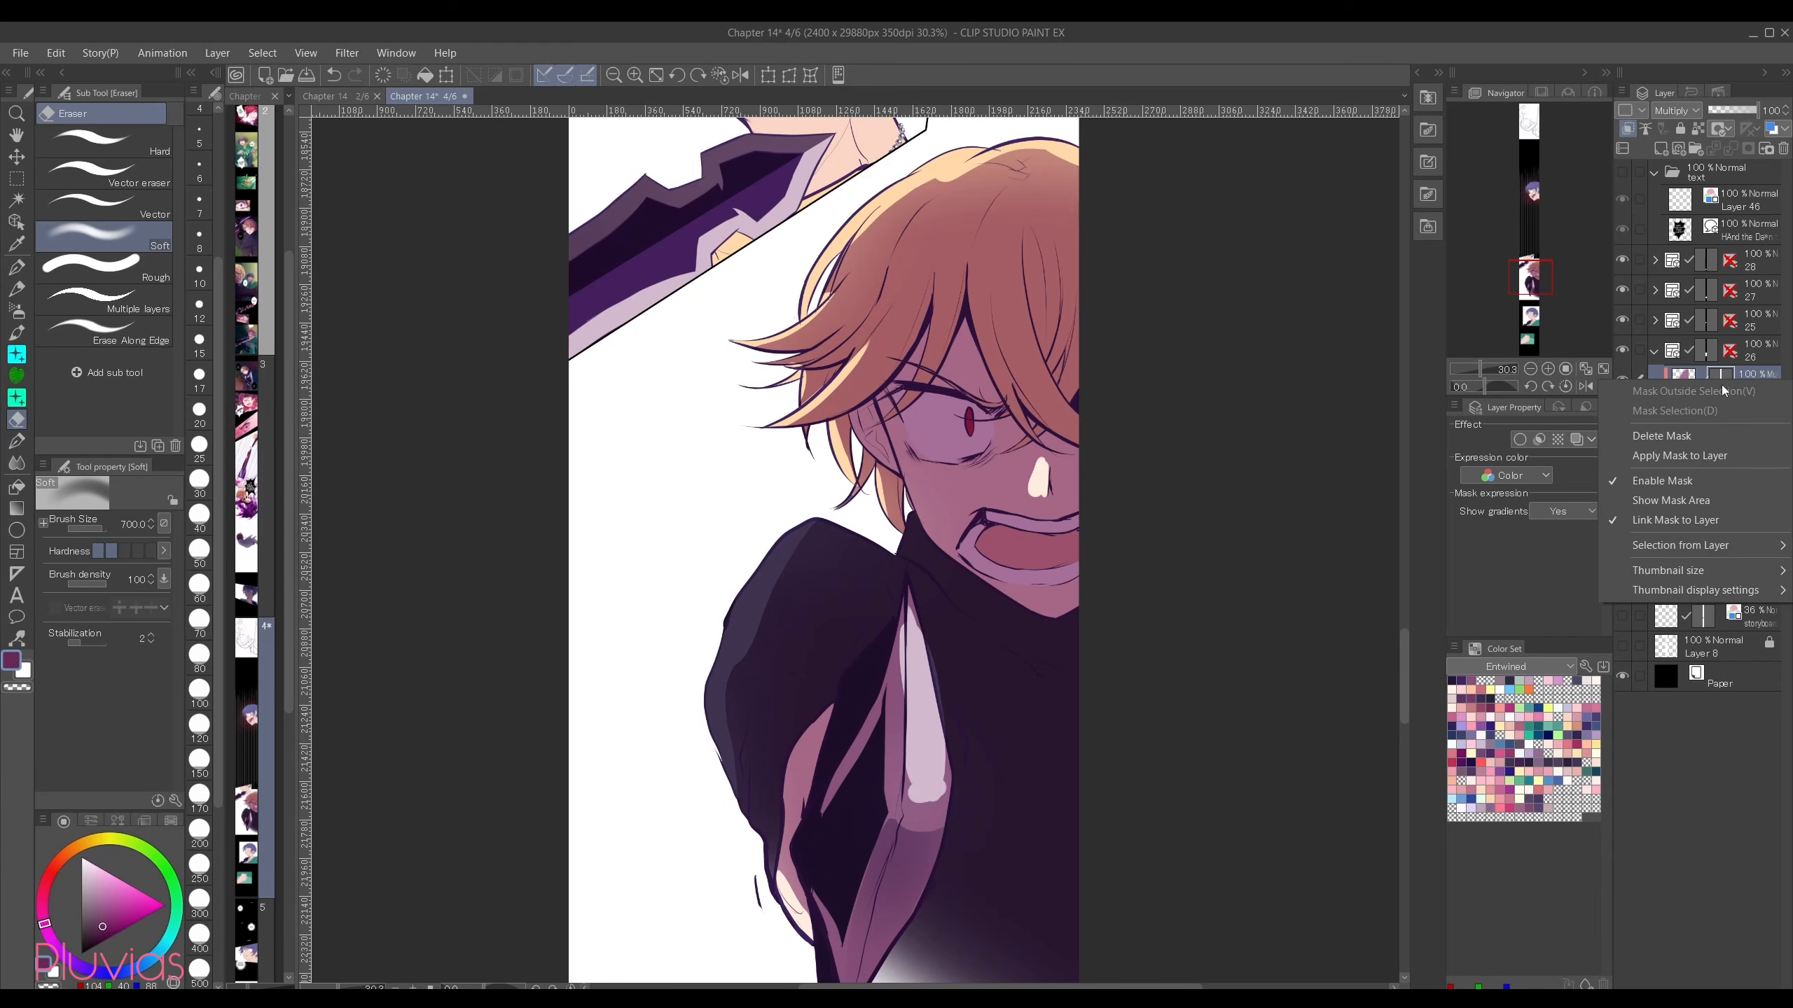
{"action": "left_click", "coordinate": [1614, 484]}
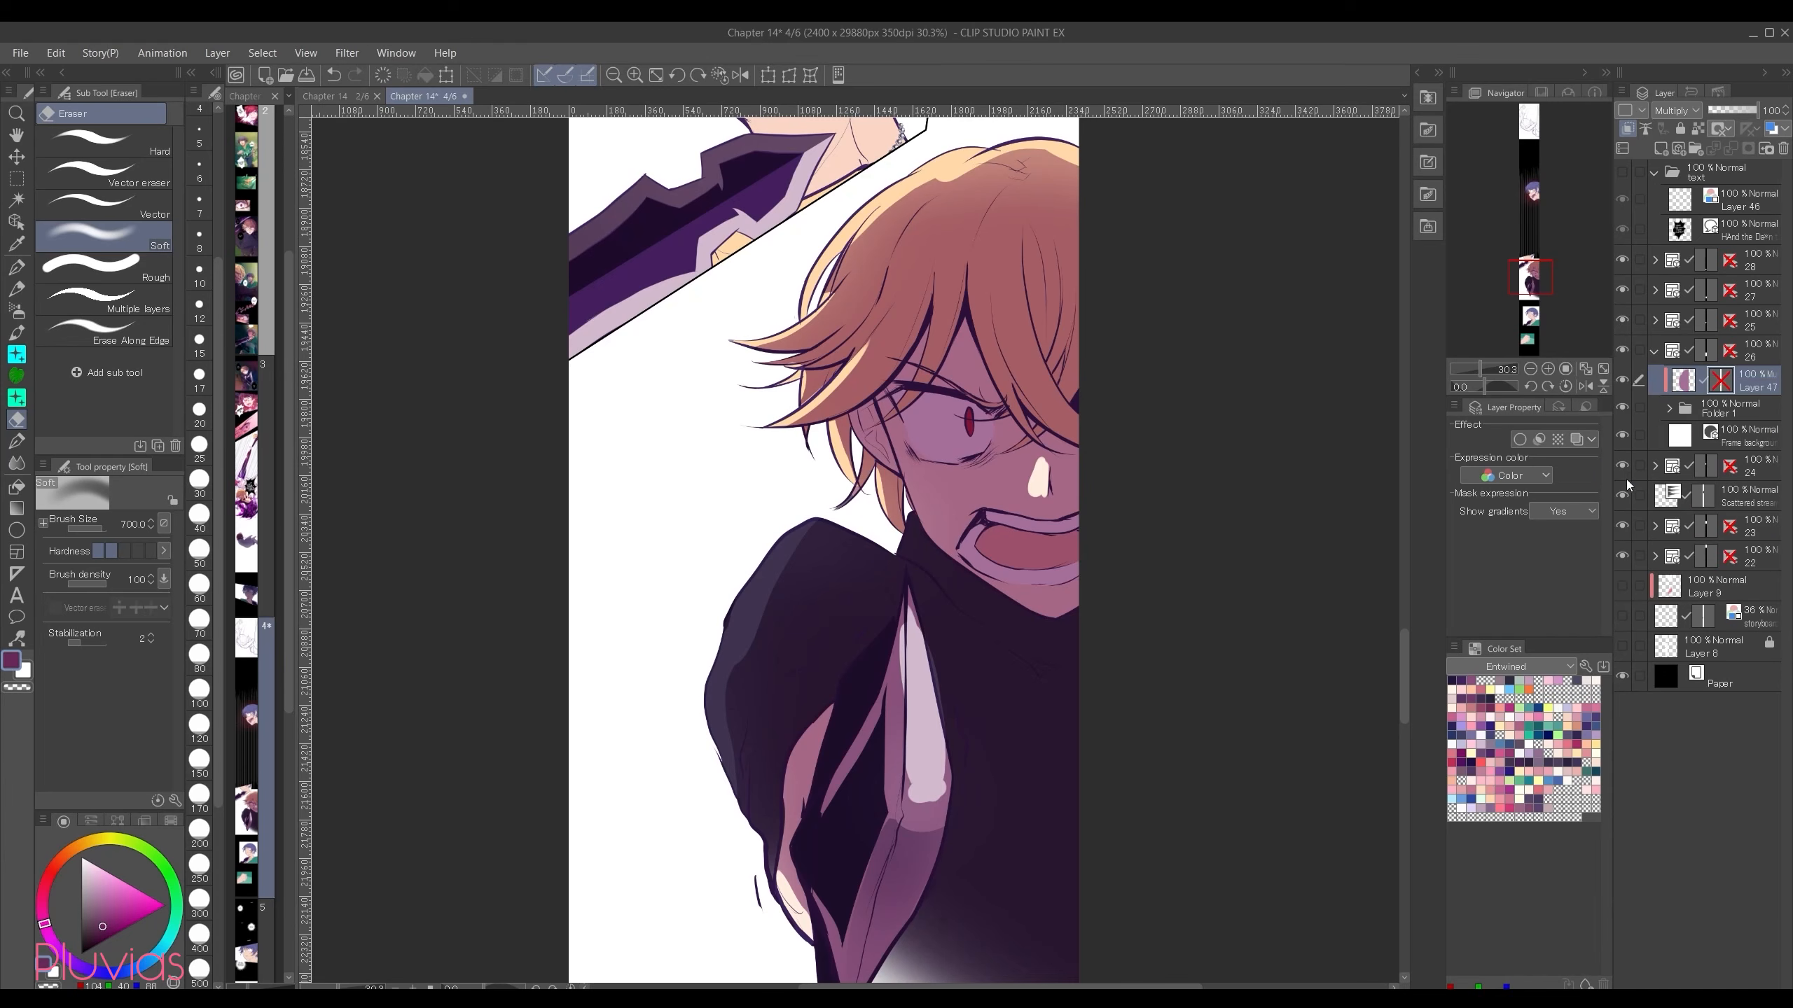
{"action": "right_click", "coordinate": [1724, 388]}
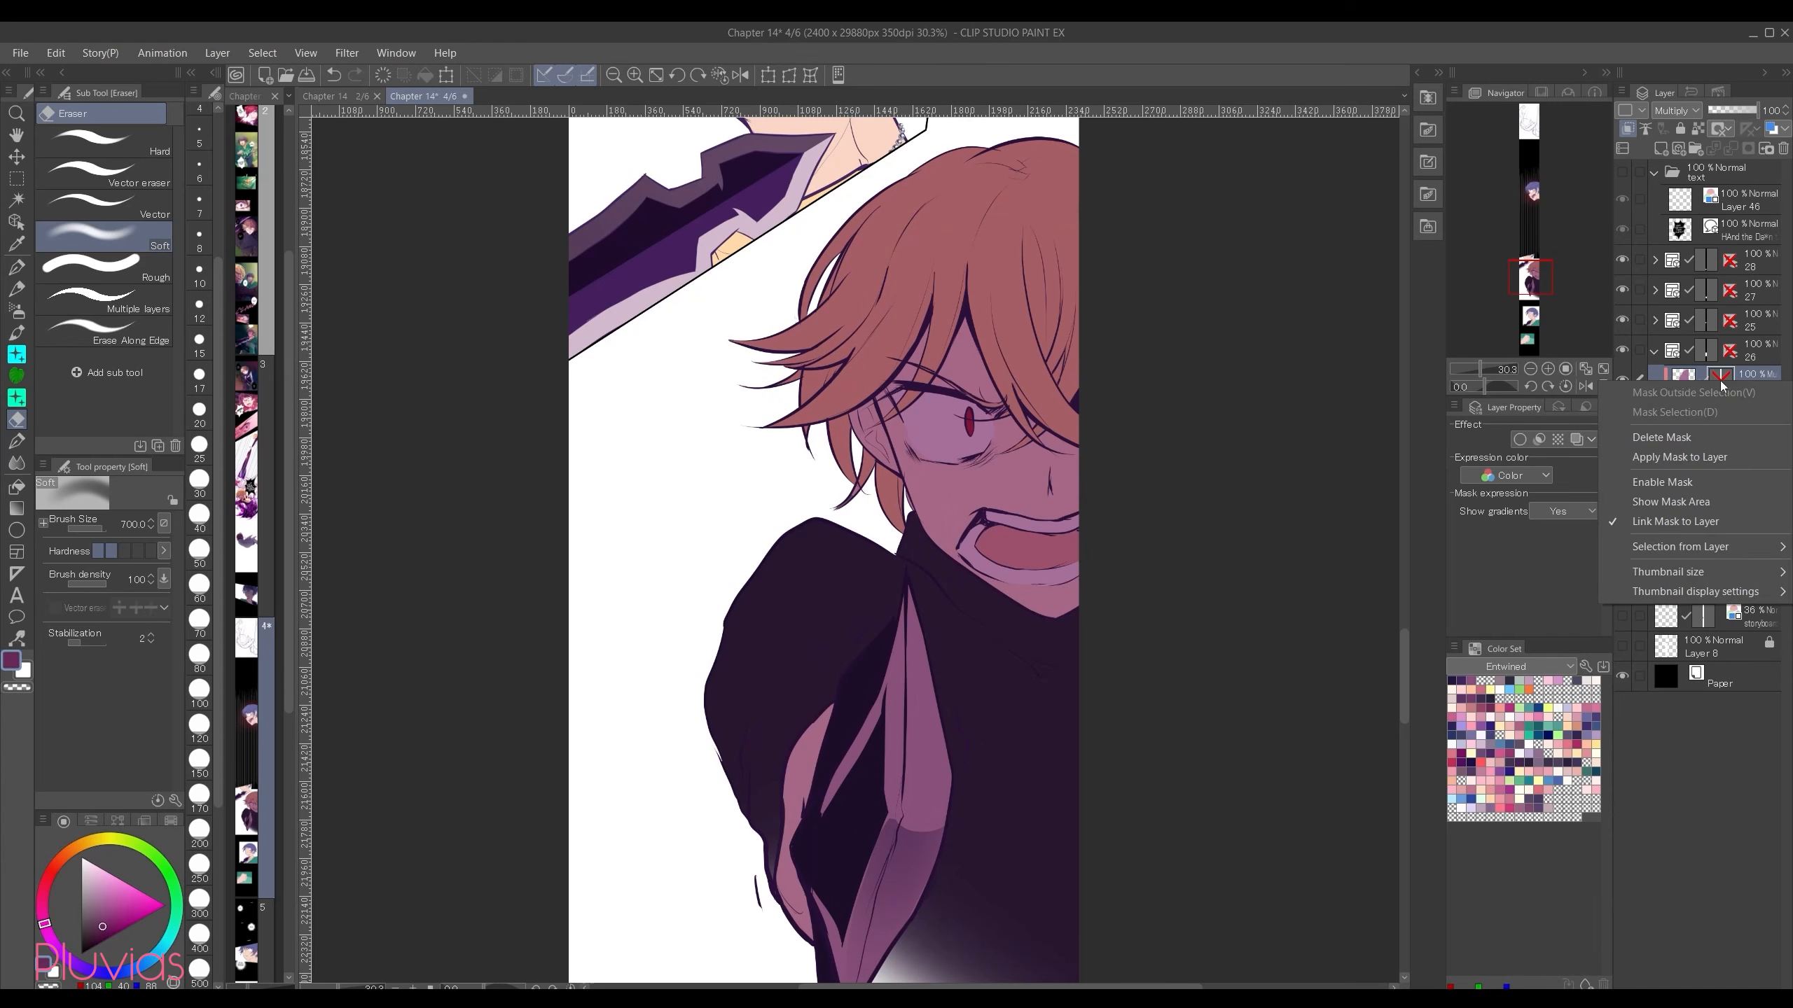
{"action": "left_click", "coordinate": [1679, 489]}
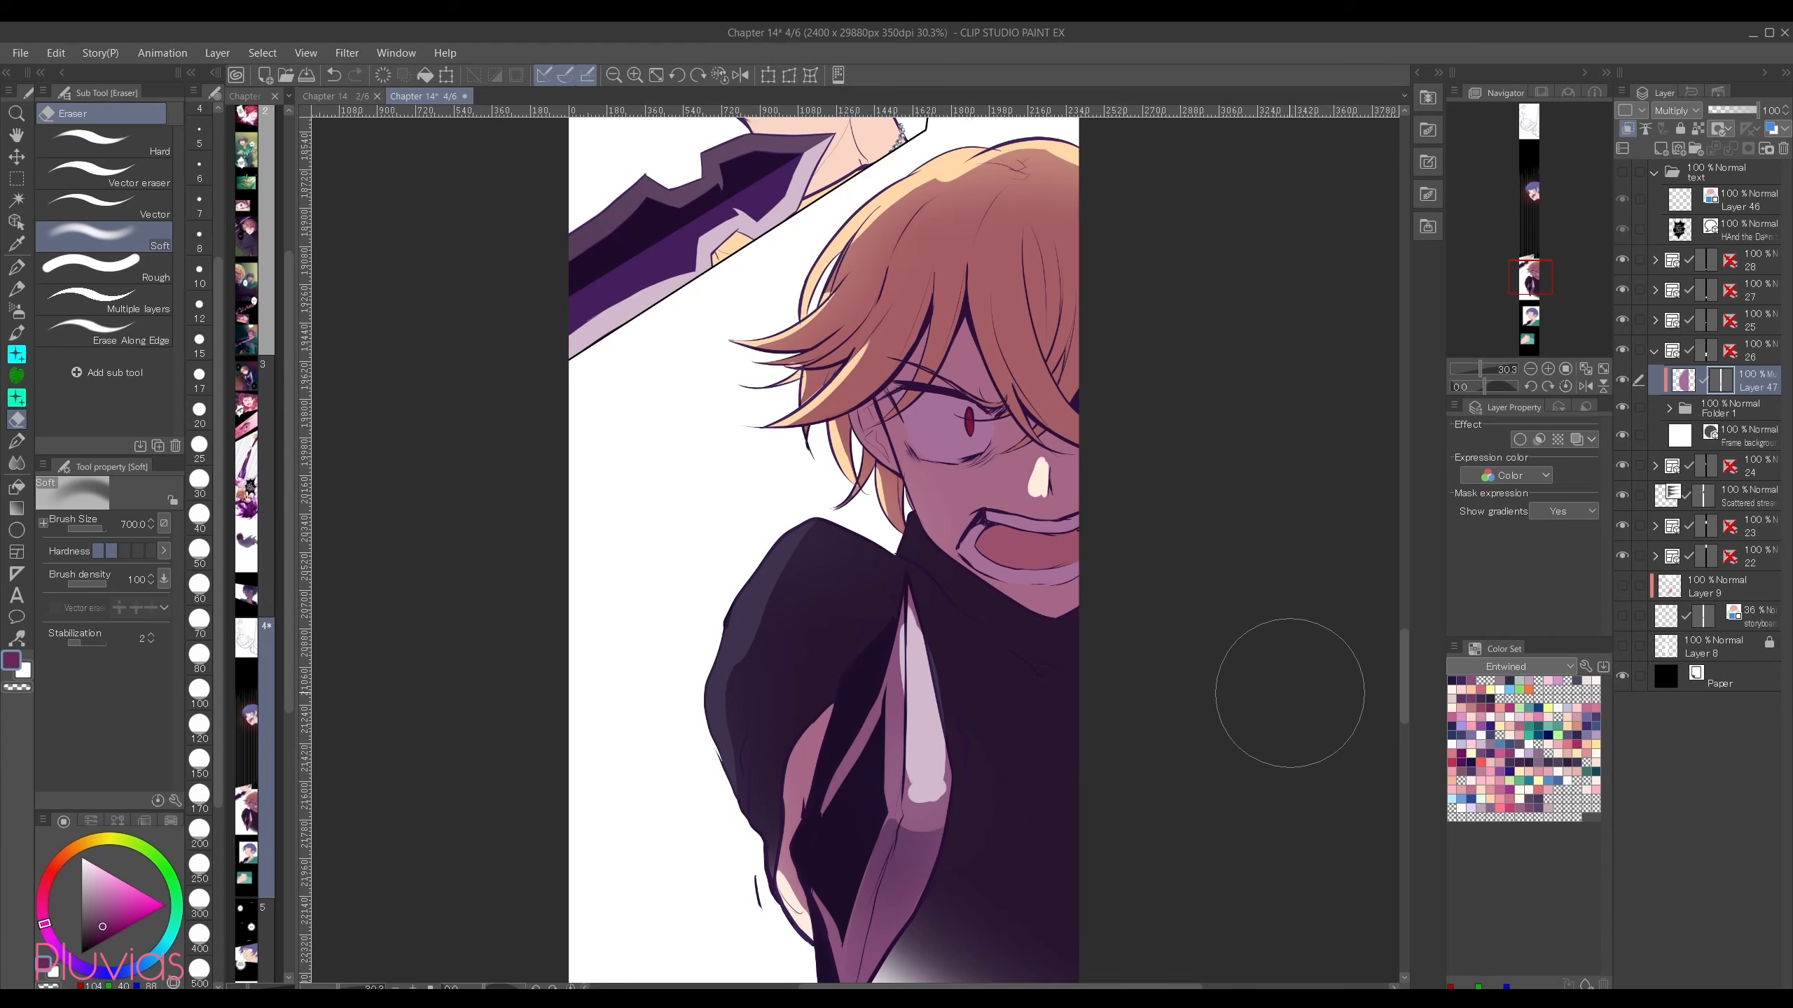
Step: Airbrush pinkish red over the hair and face and blue over the lower body on the existing Multiply layer, using the Soft airbrush
{"action": "key", "text": "b"}
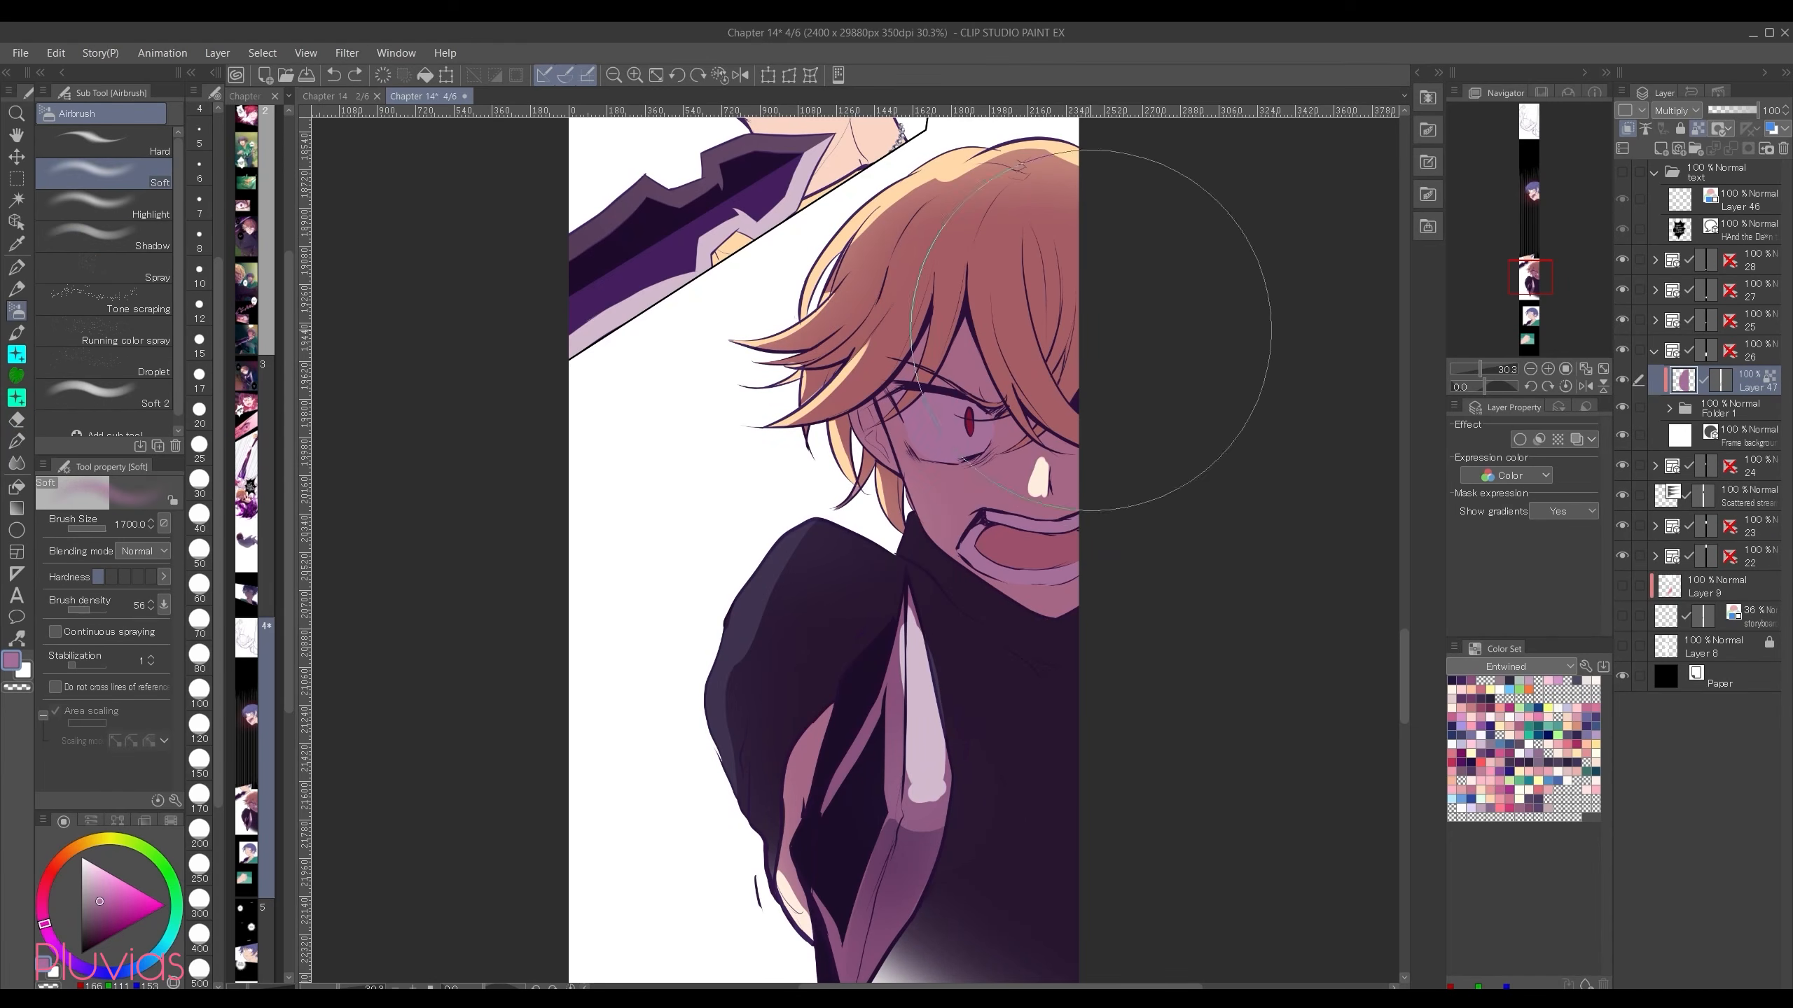
{"action": "left_click", "coordinate": [100, 883]}
{"action": "left_click", "coordinate": [43, 892]}
{"action": "left_click", "coordinate": [116, 885]}
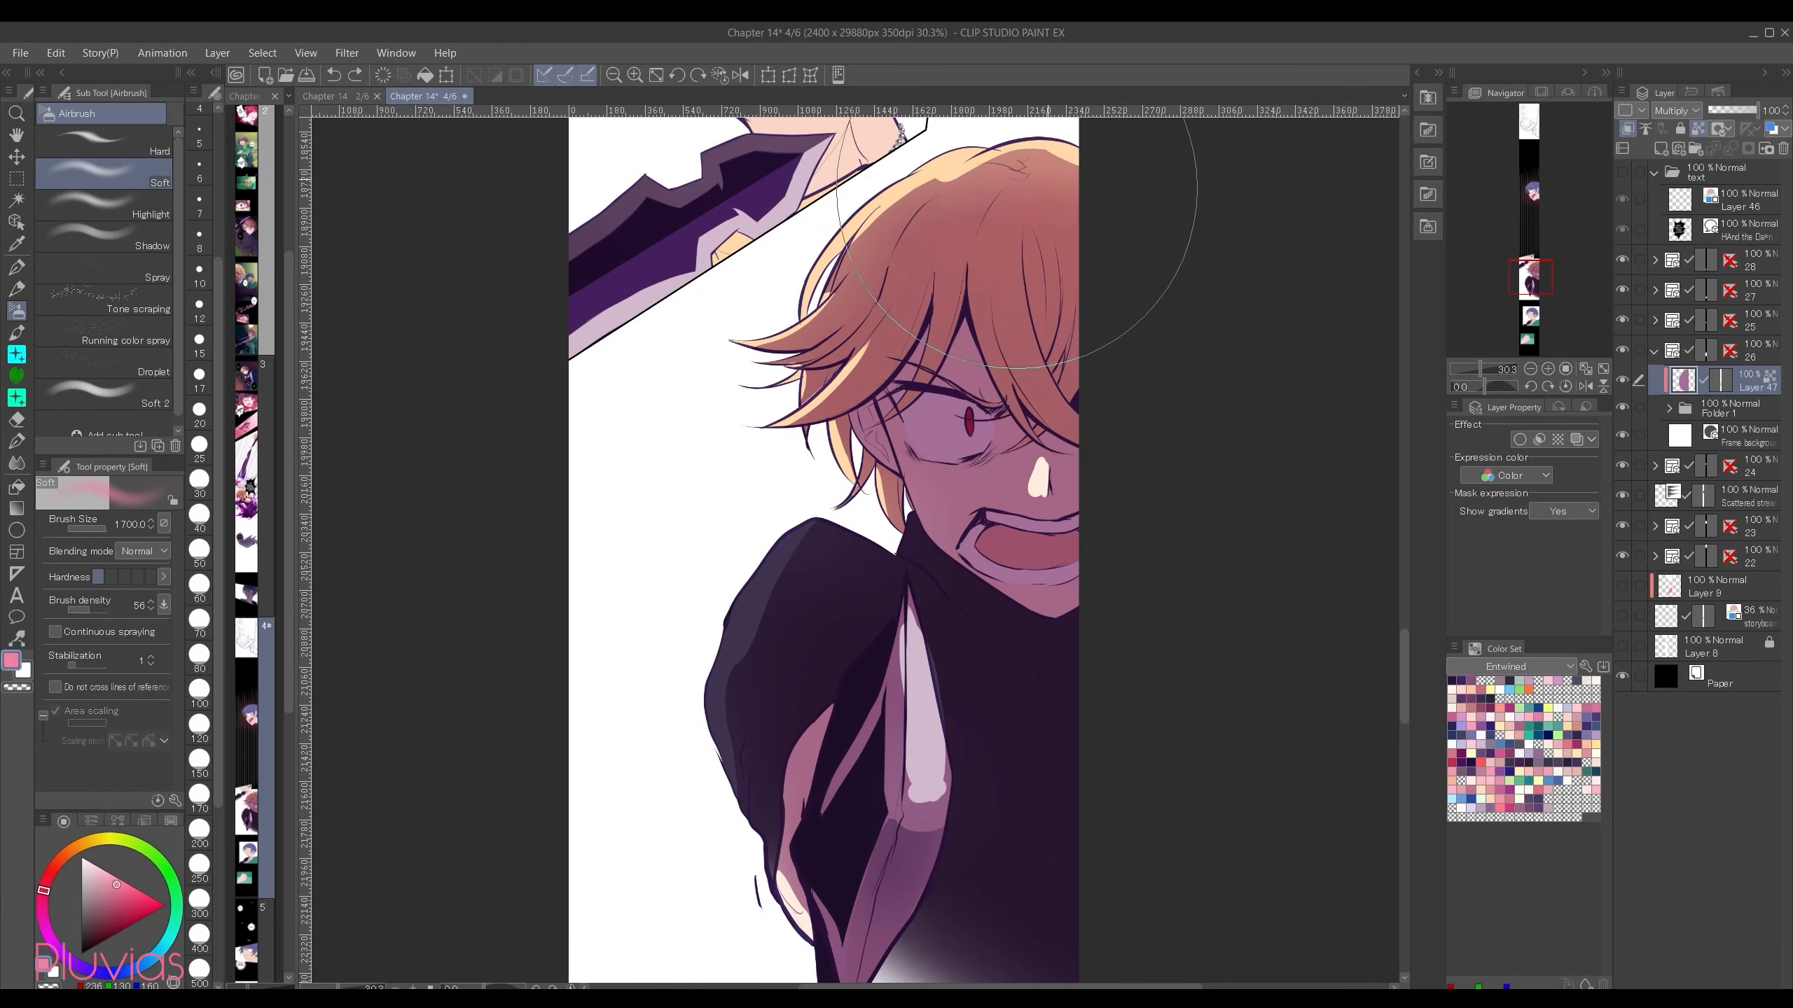
{"action": "left_click_drag", "start_coordinate": [1199, 176], "coordinate": [882, 438]}
{"action": "left_click", "coordinate": [105, 973]}
{"action": "left_click_drag", "start_coordinate": [125, 915], "coordinate": [105, 913]}
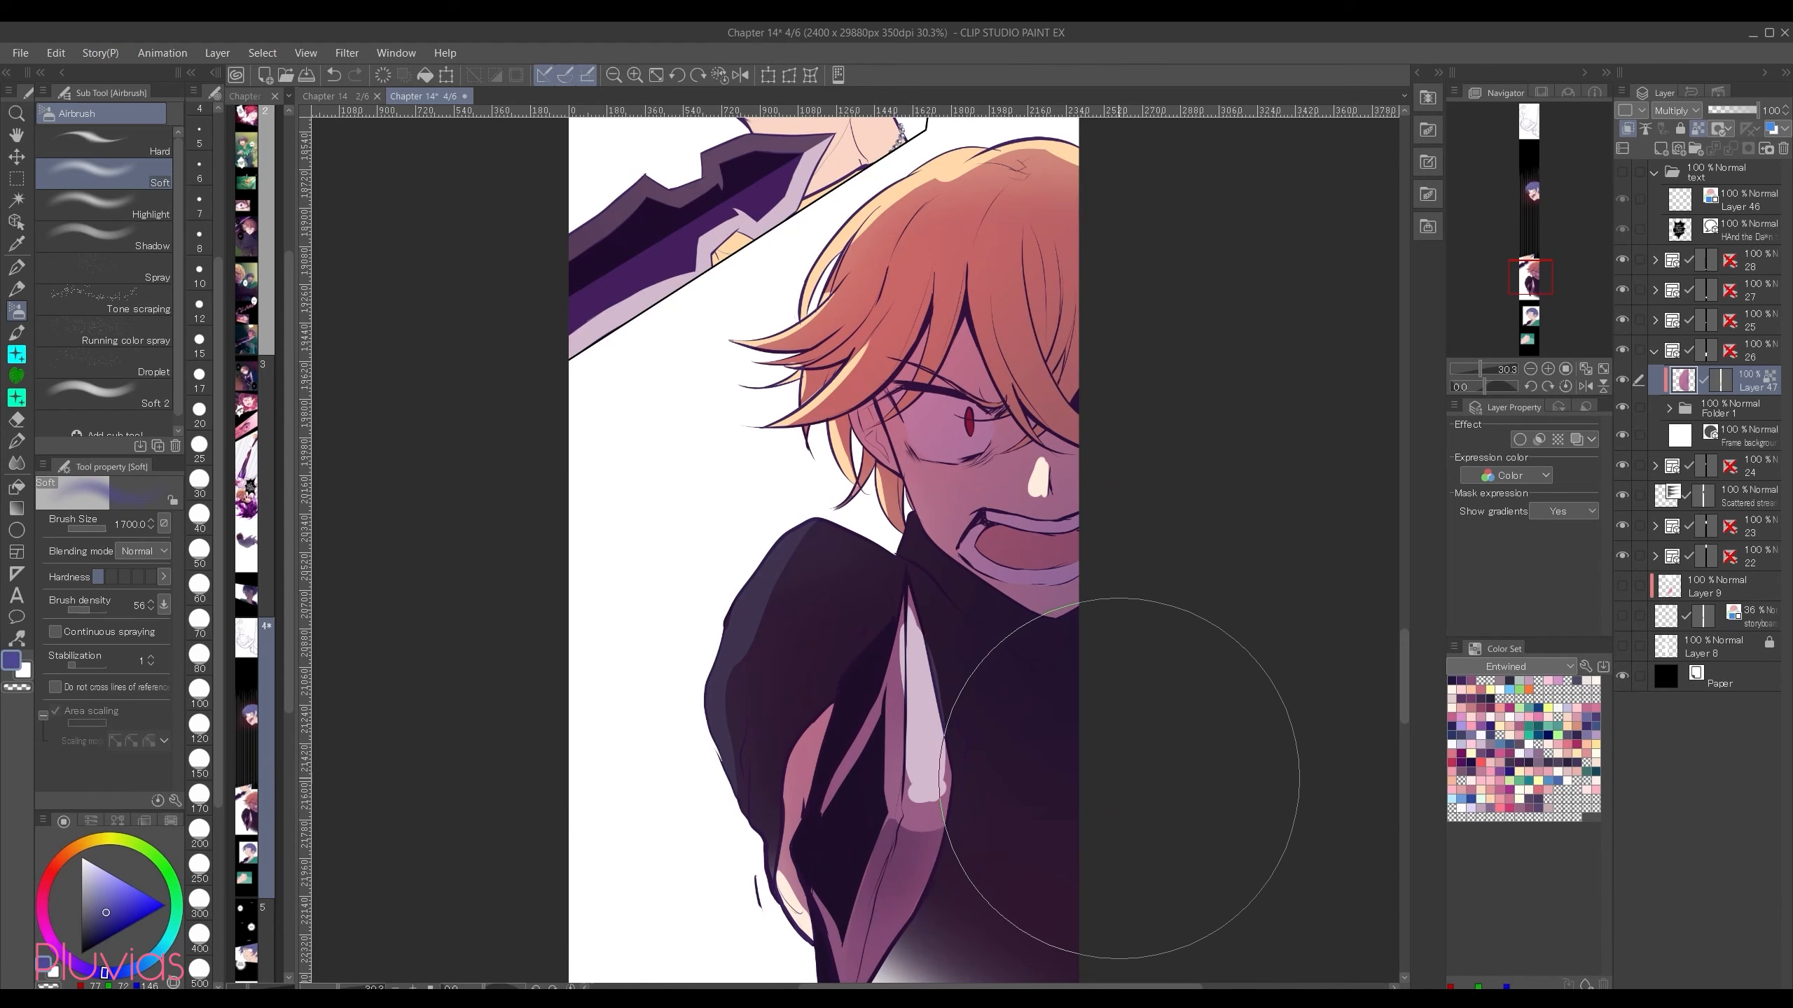
Step: Preview the Multiply shading layer in Normal blending mode and undo the mode change
{"action": "left_click", "coordinate": [1675, 111]}
{"action": "left_click", "coordinate": [1673, 129]}
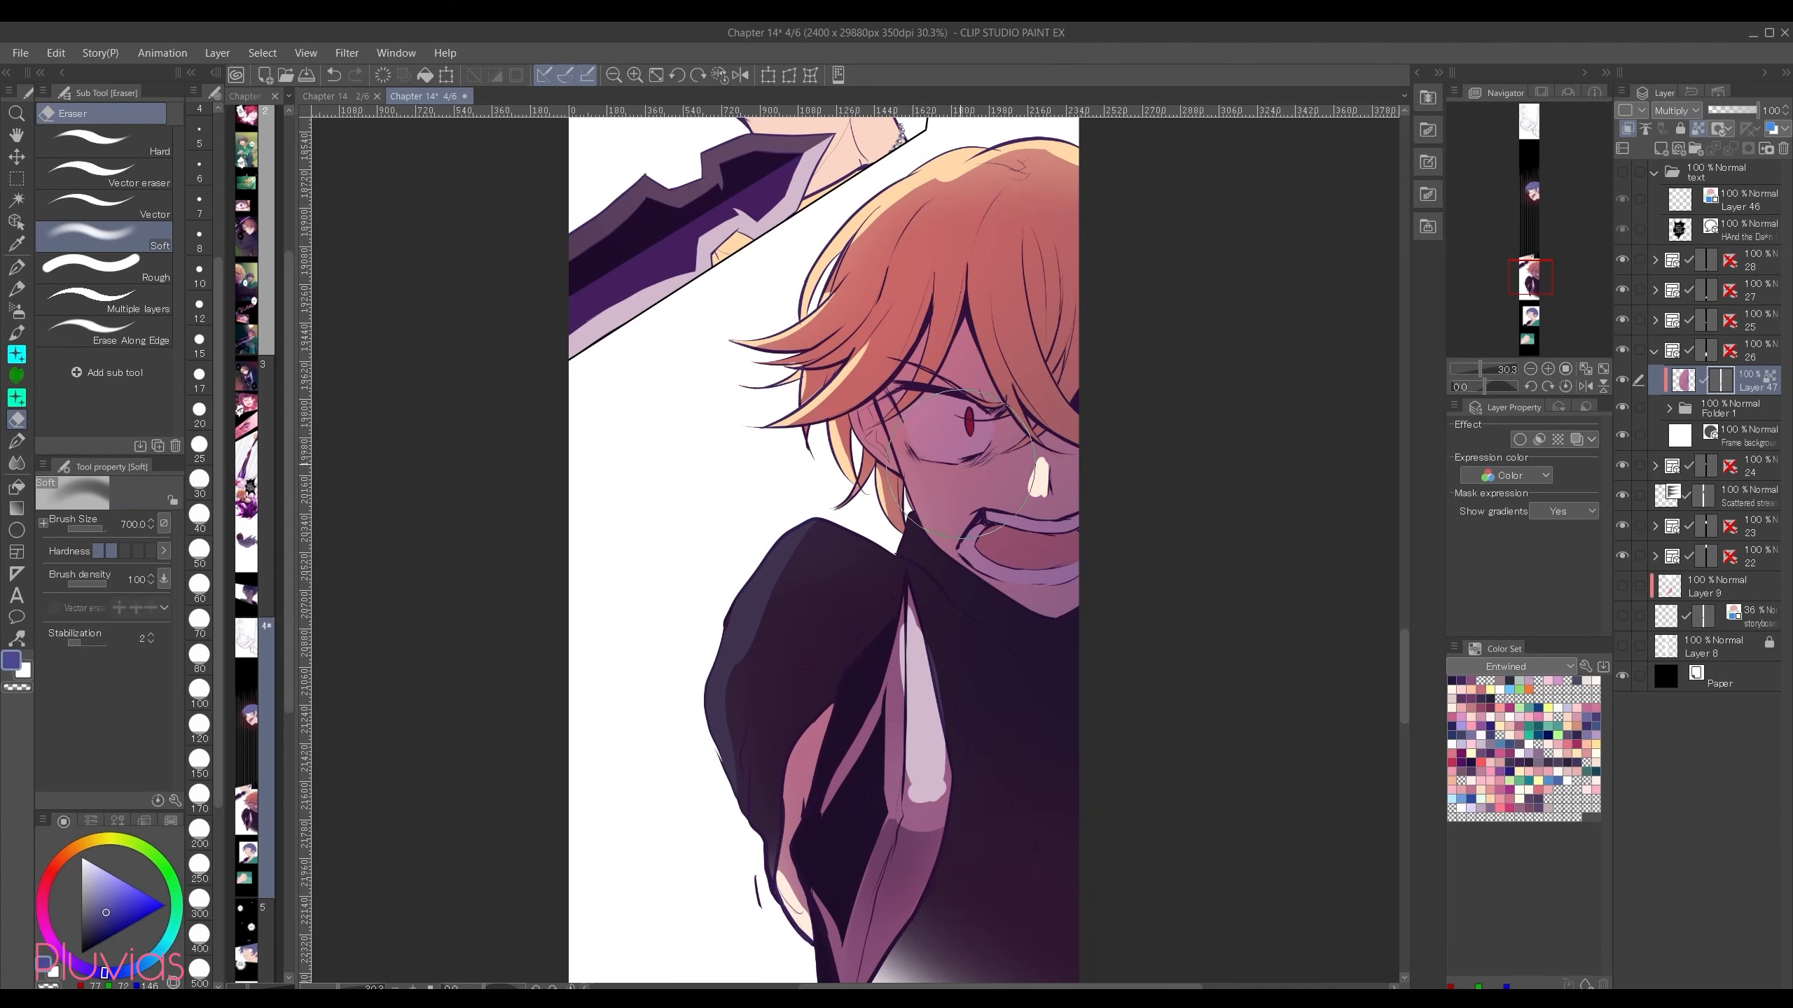
{"action": "key", "text": "ctrl+z"}
Step: Erase the Multiply layer's mask along the upper and outer edge of the sleeve with the Hard eraser
{"action": "left_click", "coordinate": [105, 143]}
{"action": "left_click_drag", "start_coordinate": [890, 548], "coordinate": [790, 527]}
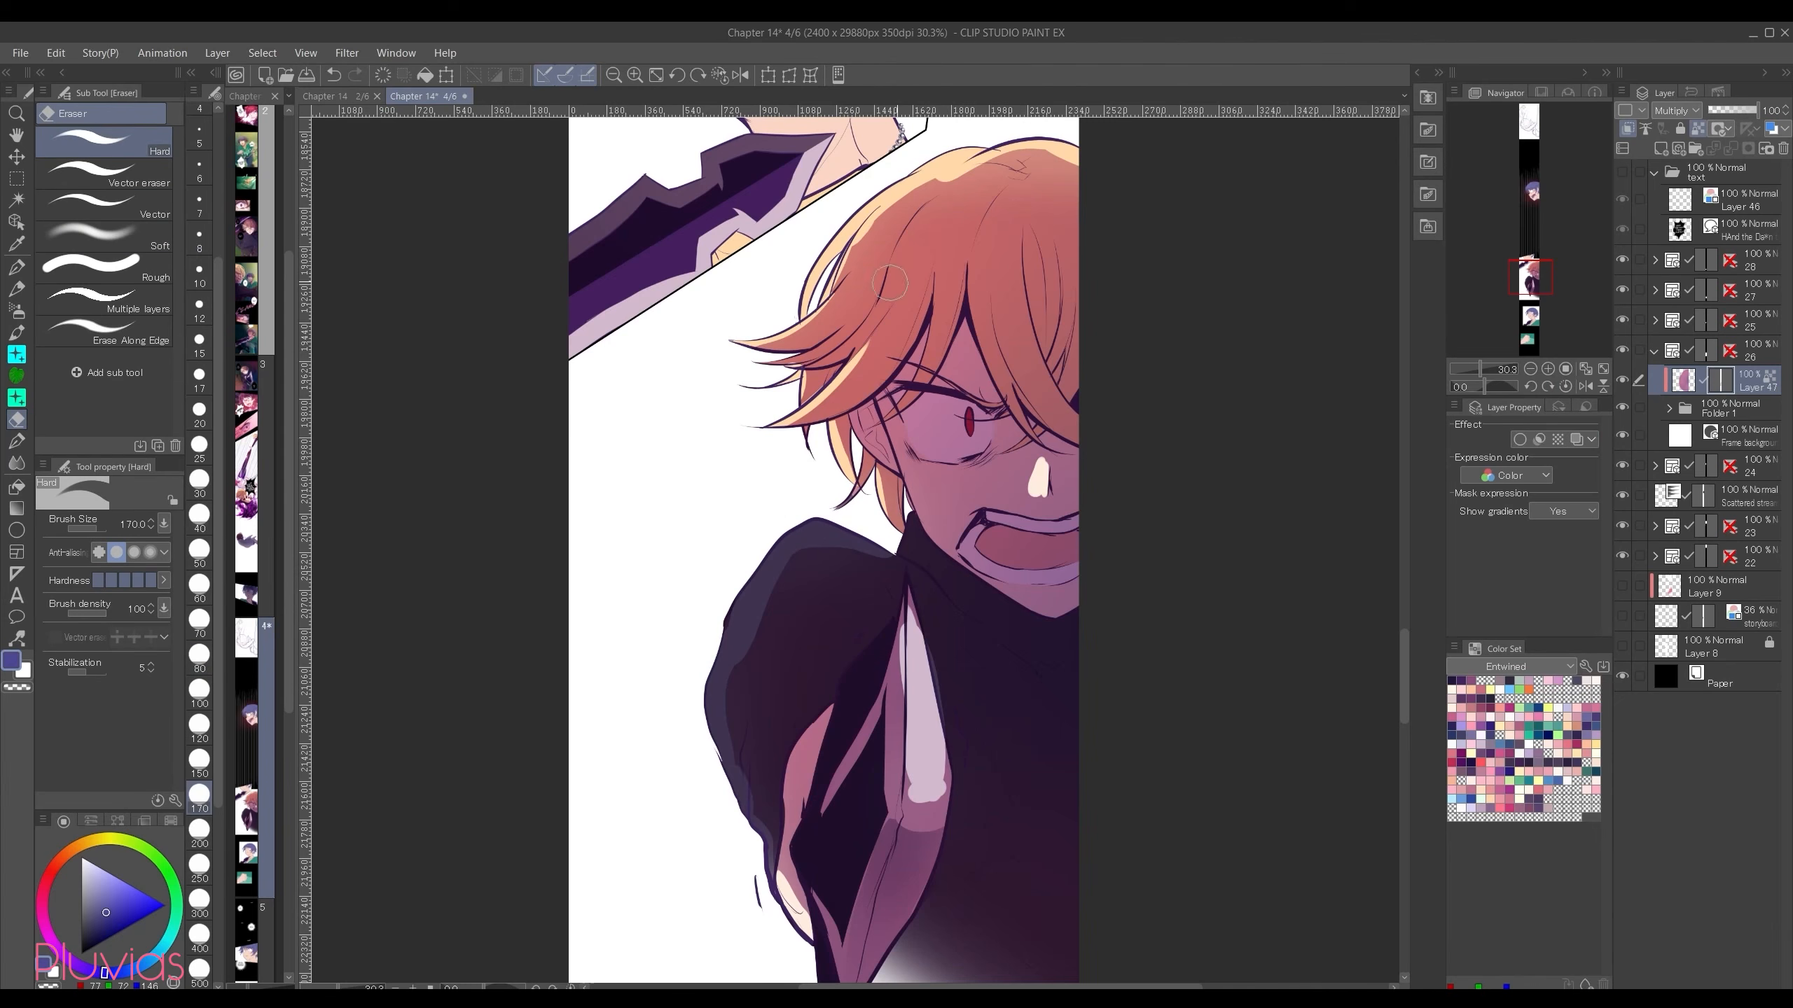
Step: Add a Multiply layer above the shading layer and airbrush a muted purple shadow down the face and torso with the Soft airbrush
{"action": "left_click", "coordinate": [1661, 150]}
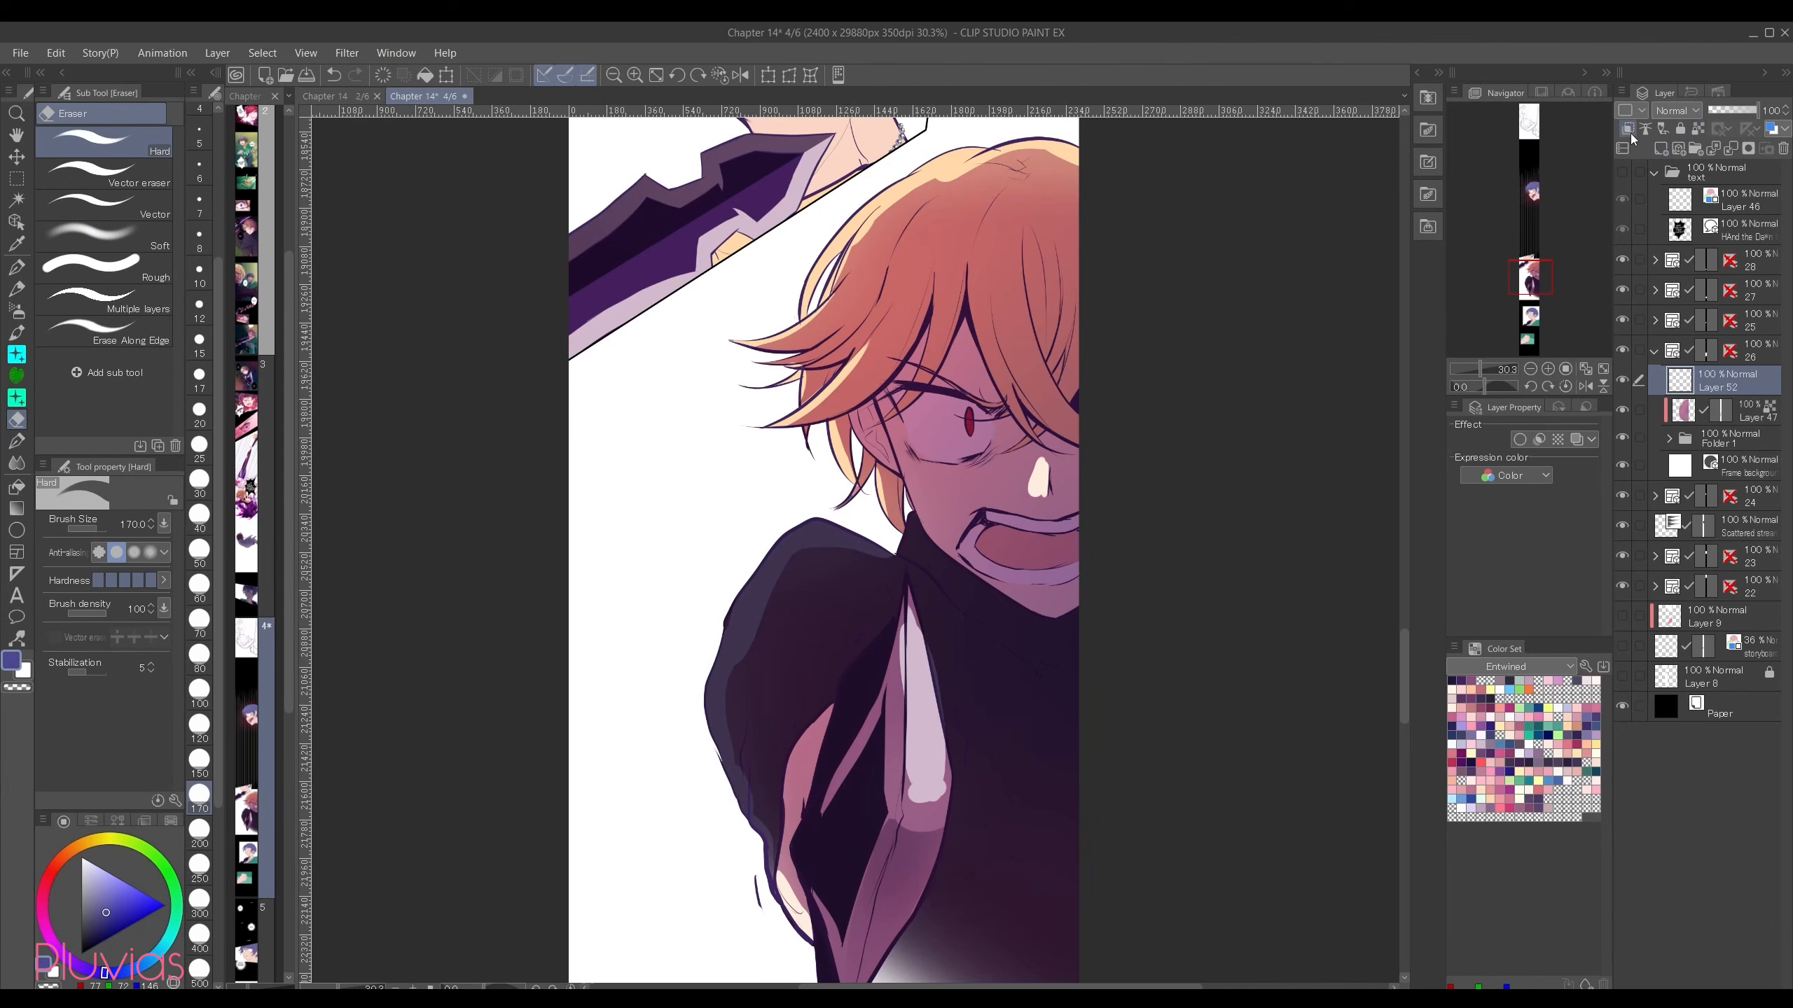
{"action": "left_click", "coordinate": [1688, 108]}
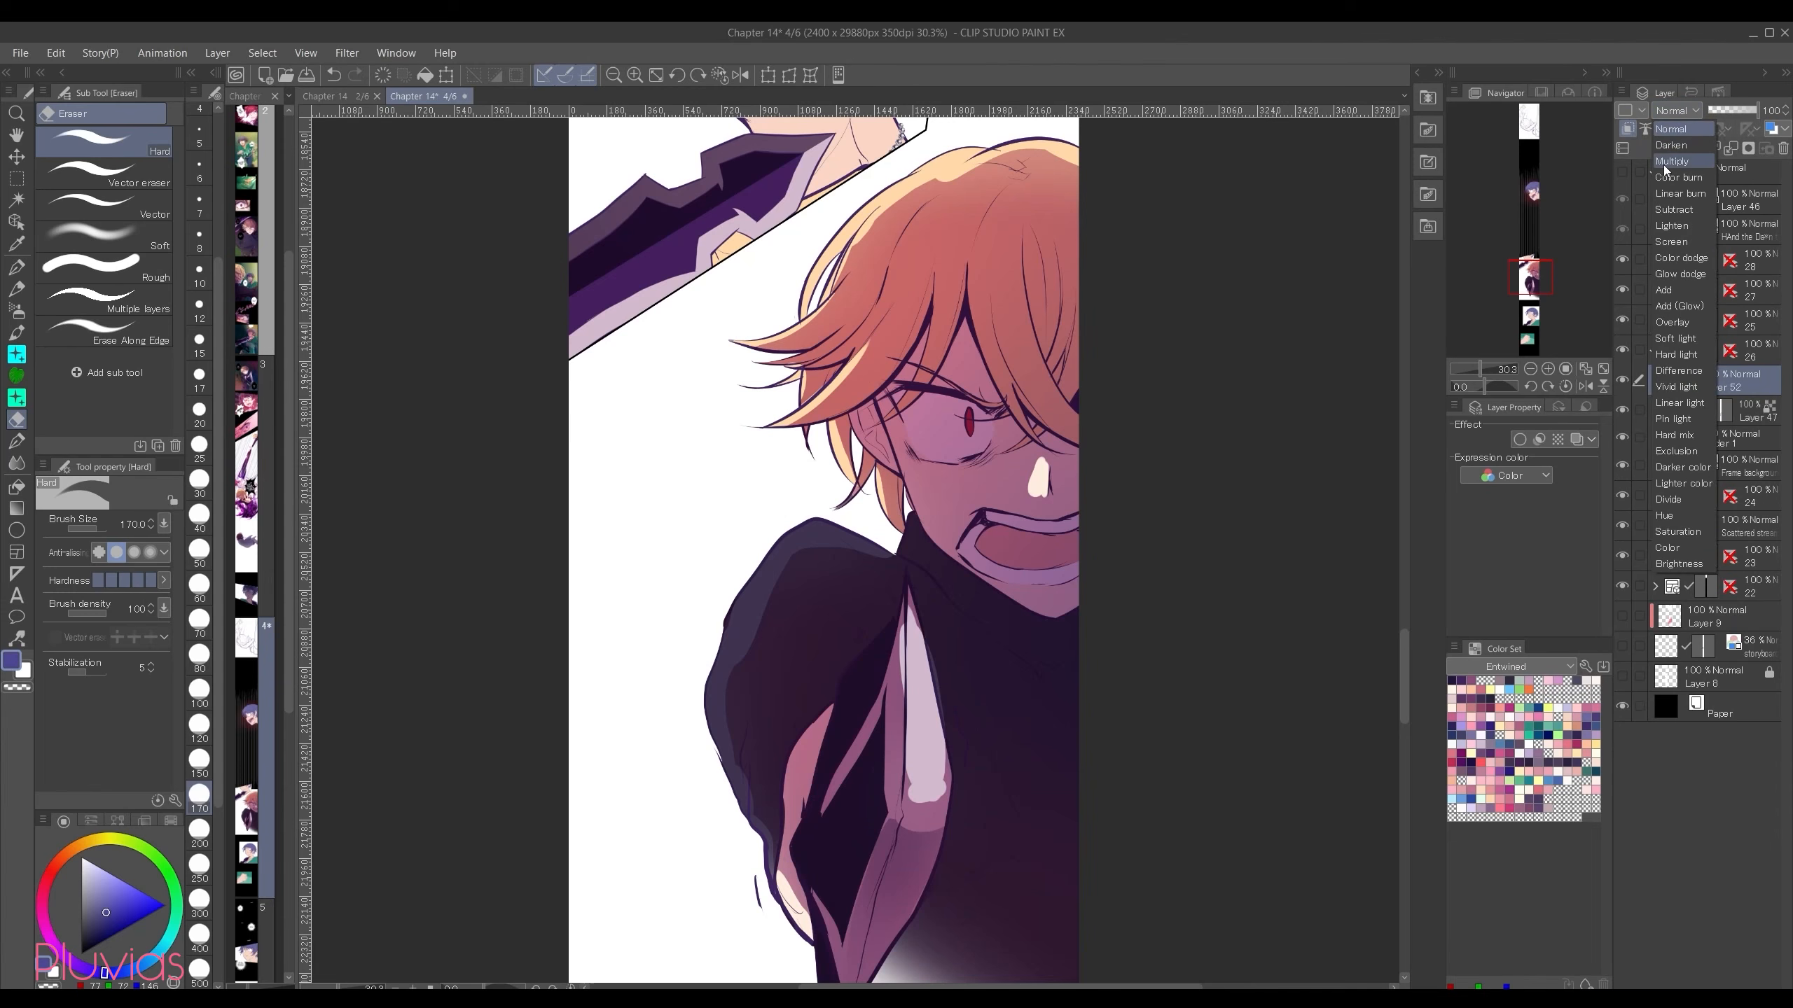
{"action": "left_click", "coordinate": [1663, 166]}
{"action": "key", "text": "b"}
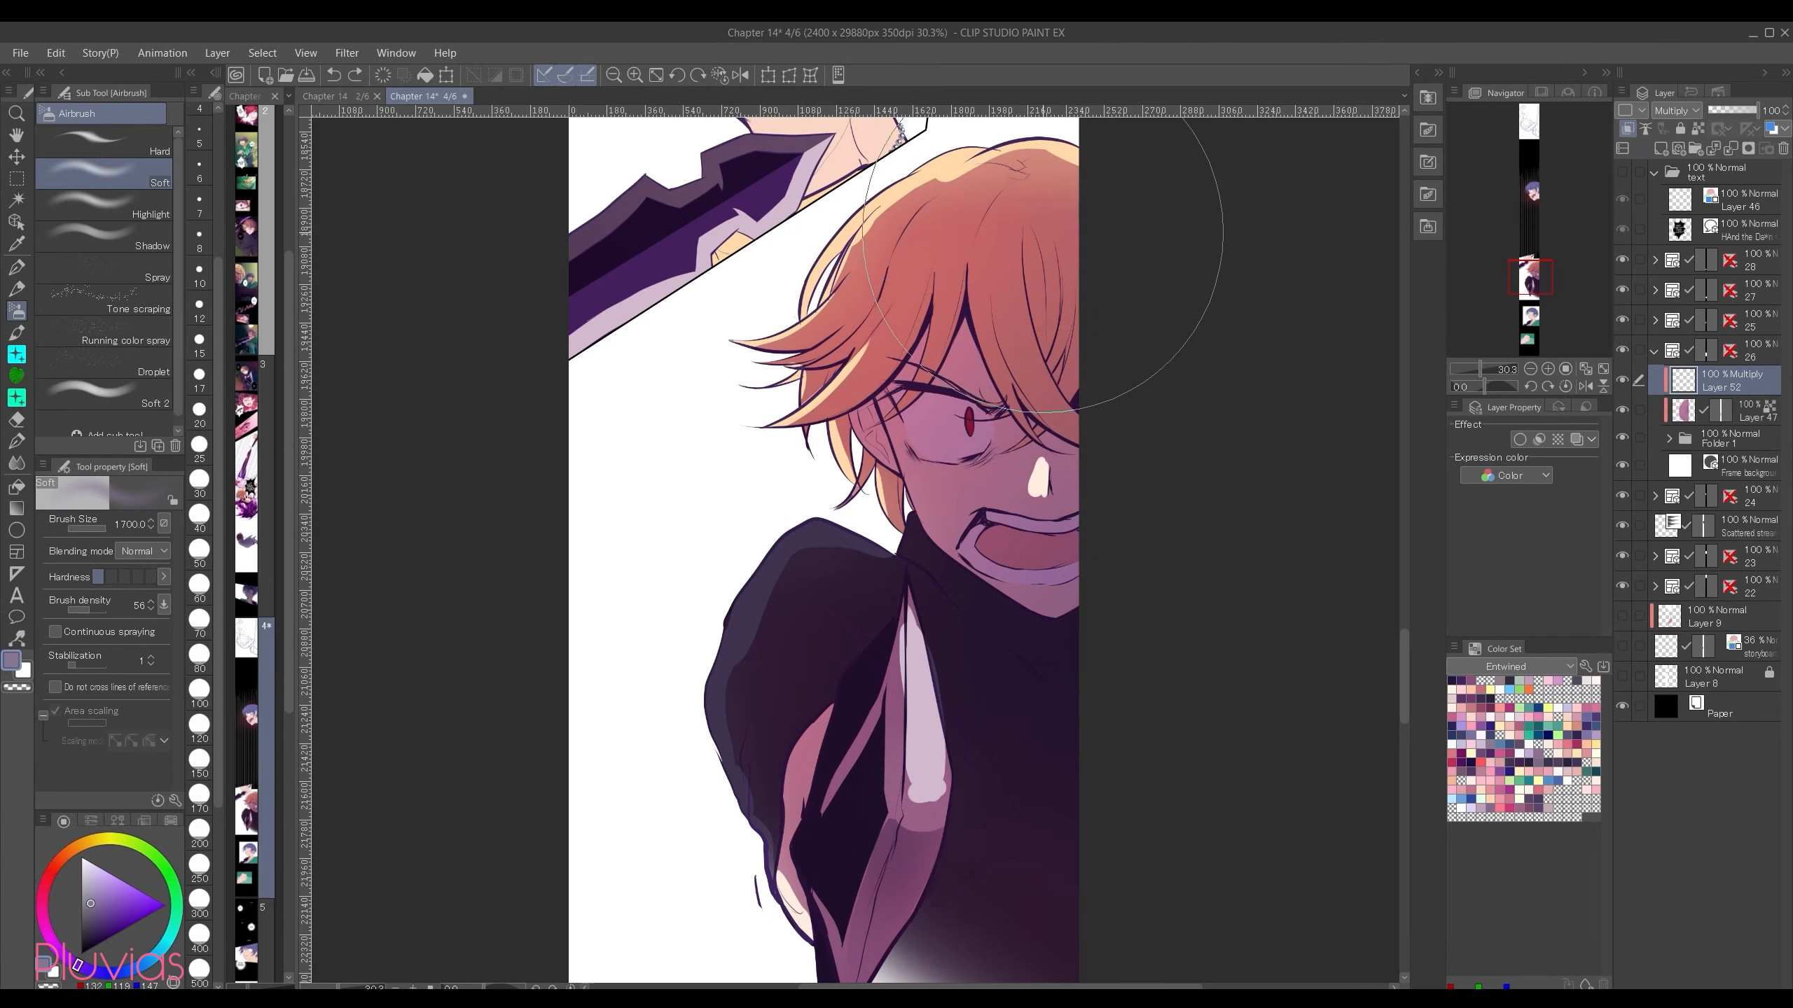
{"action": "mouse_move", "coordinate": [1101, 233]}
{"action": "left_mouse_down"}
{"action": "mouse_move", "coordinate": [1027, 270]}
{"action": "mouse_move", "coordinate": [992, 767]}
{"action": "mouse_move", "coordinate": [1010, 916]}
{"action": "mouse_move", "coordinate": [989, 559]}
{"action": "mouse_move", "coordinate": [954, 661]}
{"action": "mouse_move", "coordinate": [860, 726]}
{"action": "mouse_move", "coordinate": [912, 887]}
{"action": "left_mouse_up"}
Step: Preview the new shadow layer in Normal mode, return it to Multiply, and deepen the airbrushed shadow over the face and torso
{"action": "left_click", "coordinate": [1680, 110]}
{"action": "left_click", "coordinate": [1668, 127]}
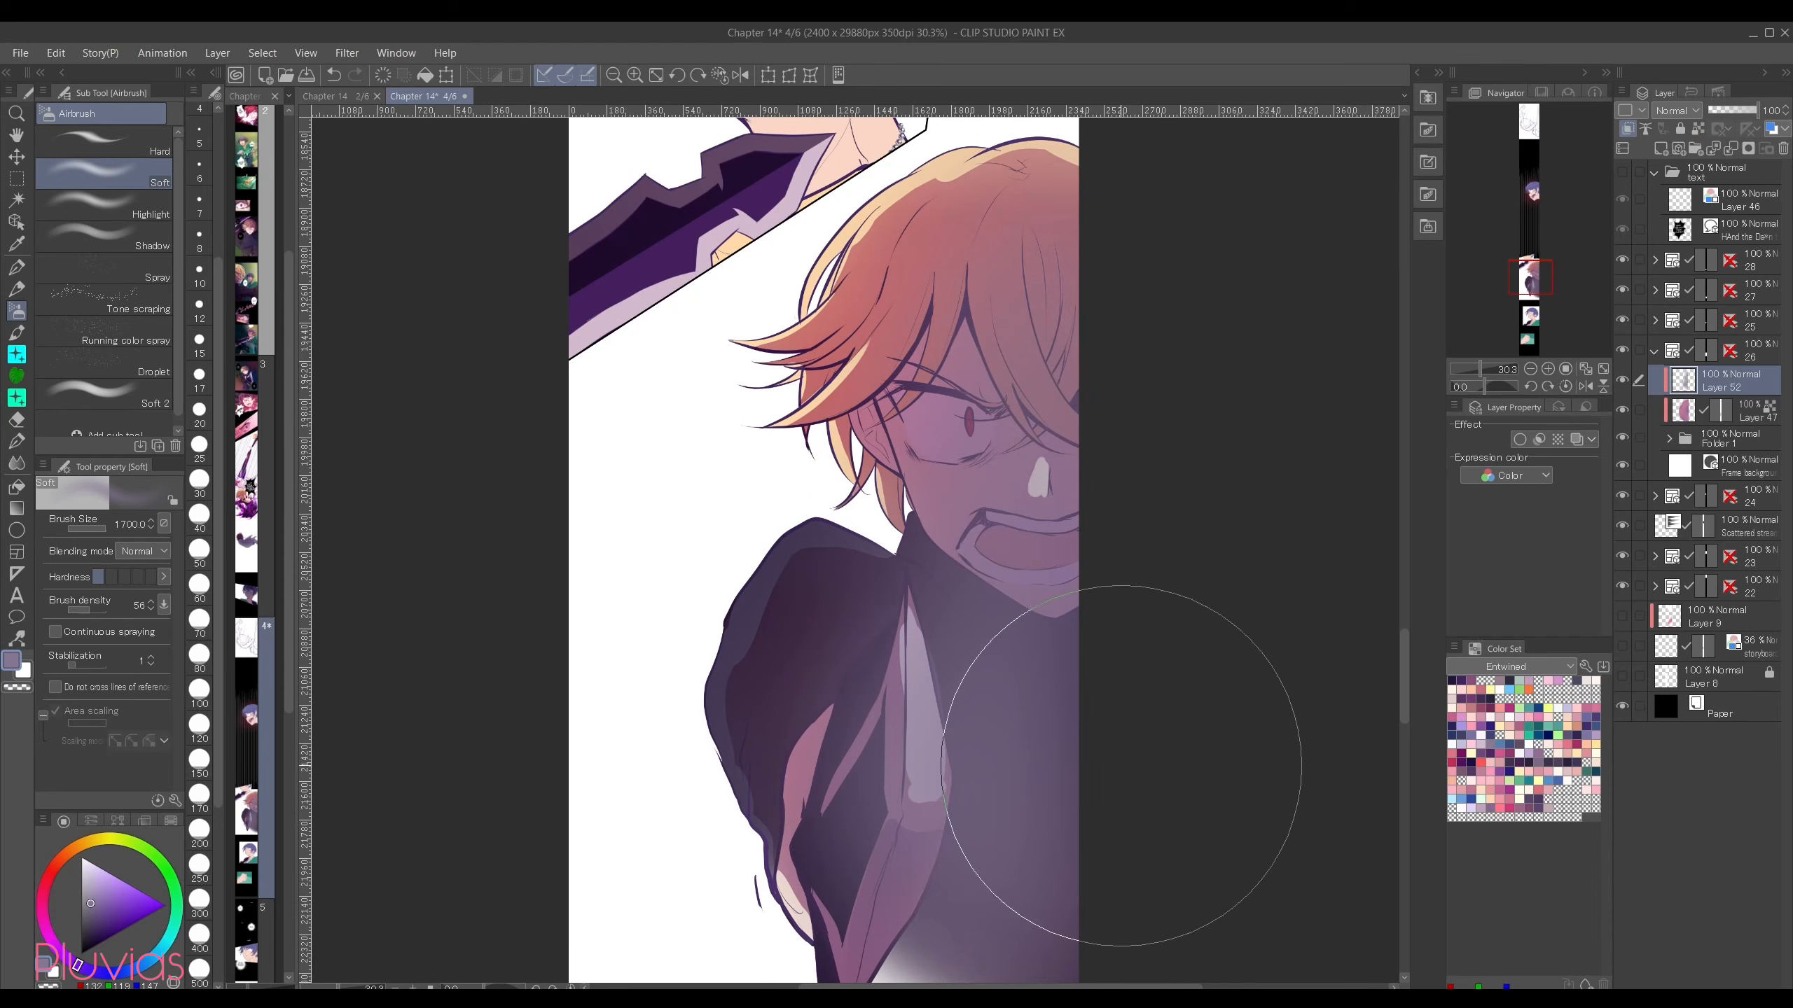
{"action": "left_click", "coordinate": [1680, 109]}
{"action": "left_click", "coordinate": [1666, 163]}
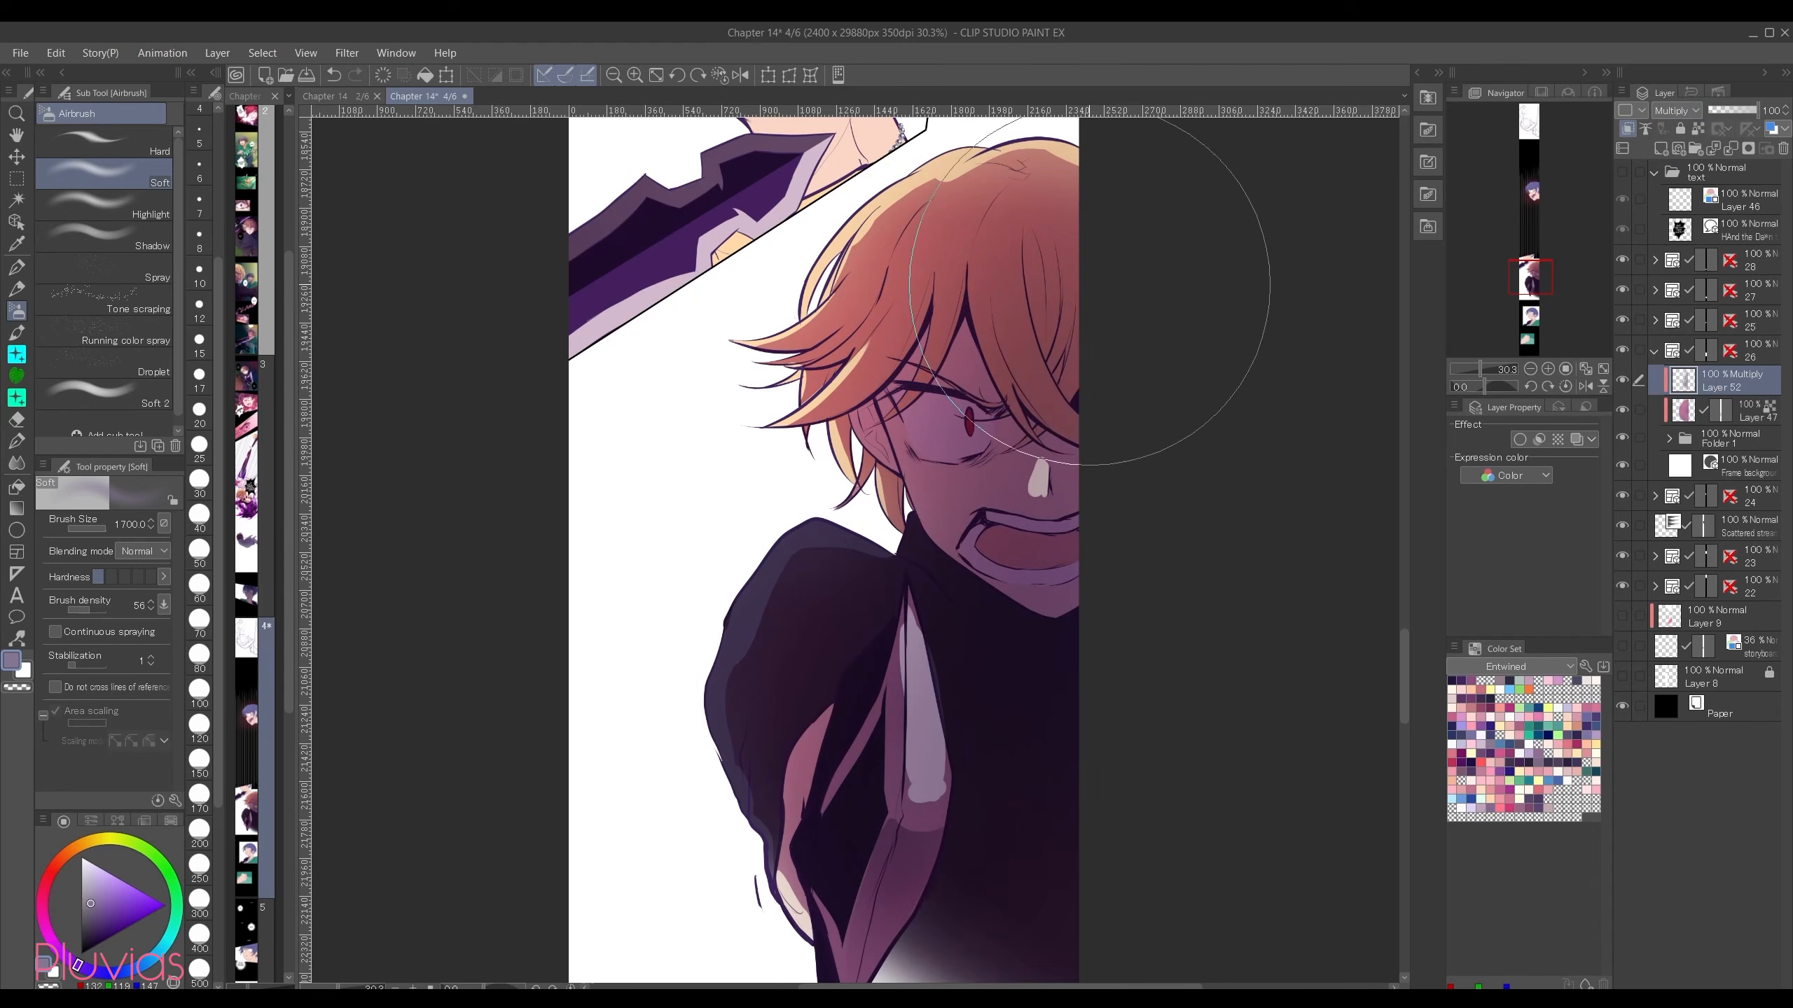
{"action": "left_click_drag", "start_coordinate": [1101, 318], "coordinate": [904, 664]}
Step: Create a layer above the two Multiply layers and set its blending mode to Add (Glow)
{"action": "key", "text": "ctrl+shift+n"}
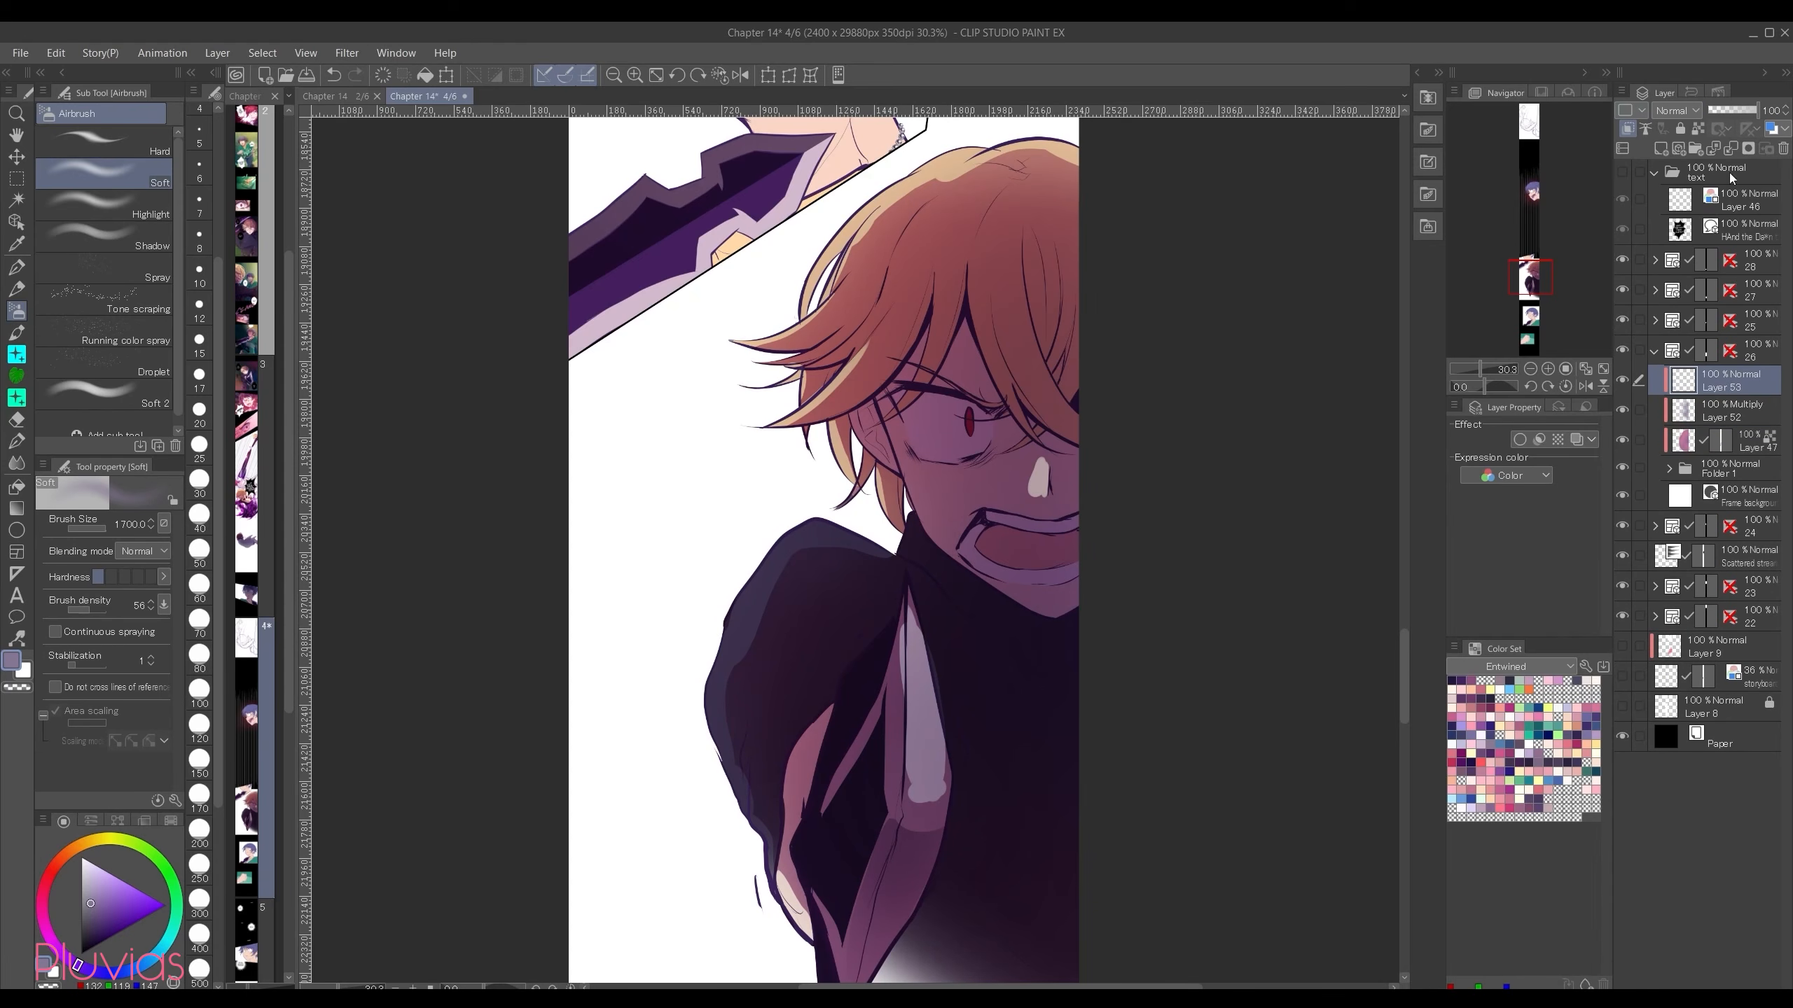
{"action": "left_click", "coordinate": [1677, 109]}
{"action": "left_click", "coordinate": [1689, 308]}
Step: Paint bright orange rim light along the hair, its strands and the sleeve edge with the Crisp Webtoon Pen, undoing the last stroke
{"action": "key", "text": "p"}
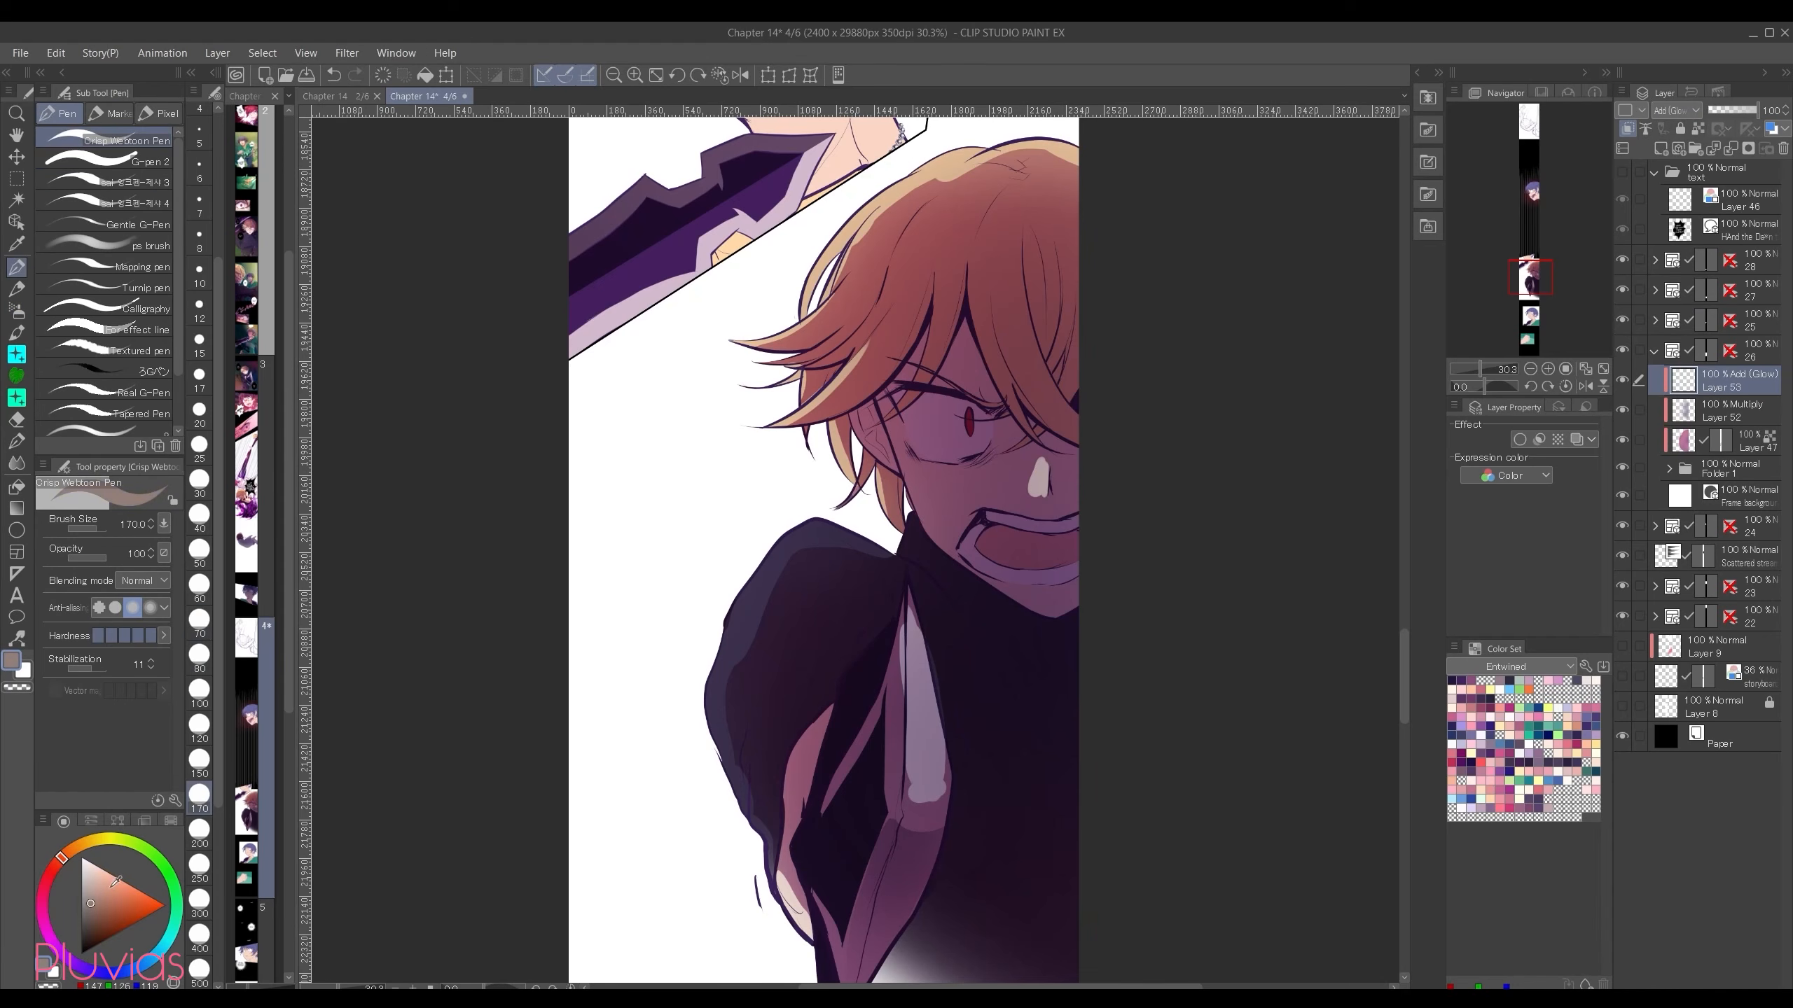
{"action": "left_click", "coordinate": [115, 878]}
{"action": "left_click", "coordinate": [137, 890]}
{"action": "left_click", "coordinate": [71, 850]}
{"action": "left_click_drag", "start_coordinate": [982, 145], "coordinate": [781, 311]}
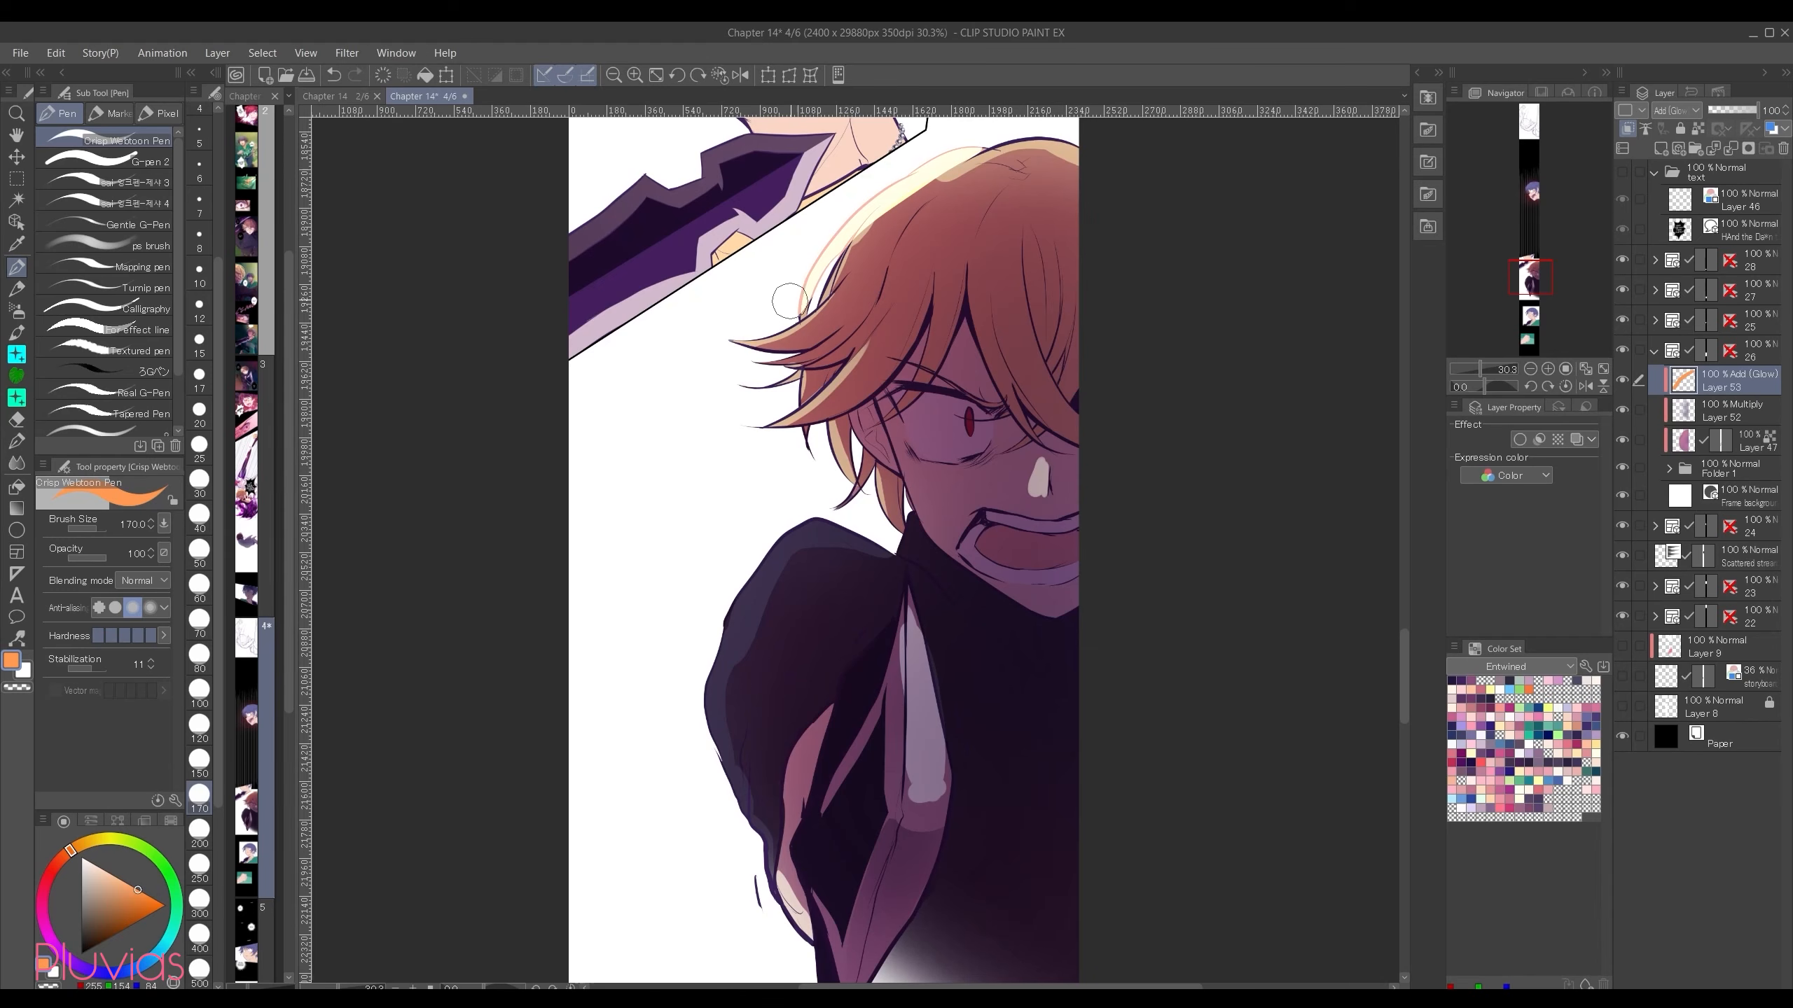
{"action": "left_click_drag", "start_coordinate": [946, 154], "coordinate": [1080, 141]}
{"action": "mouse_move", "coordinate": [910, 190]}
{"action": "left_mouse_down"}
{"action": "mouse_move", "coordinate": [894, 236]}
{"action": "mouse_move", "coordinate": [923, 199]}
{"action": "mouse_move", "coordinate": [878, 226]}
{"action": "mouse_move", "coordinate": [900, 278]}
{"action": "left_mouse_up"}
{"action": "mouse_move", "coordinate": [817, 374]}
{"action": "left_mouse_down"}
{"action": "mouse_move", "coordinate": [756, 446]}
{"action": "mouse_move", "coordinate": [858, 494]}
{"action": "mouse_move", "coordinate": [875, 551]}
{"action": "mouse_move", "coordinate": [709, 695]}
{"action": "left_mouse_up"}
{"action": "mouse_move", "coordinate": [812, 502]}
{"action": "left_mouse_down"}
{"action": "mouse_move", "coordinate": [857, 556]}
{"action": "mouse_move", "coordinate": [730, 789]}
{"action": "mouse_move", "coordinate": [768, 854]}
{"action": "mouse_move", "coordinate": [765, 824]}
{"action": "mouse_move", "coordinate": [767, 908]}
{"action": "left_mouse_up"}
{"action": "key", "text": "ctrl+z"}
Step: Darken the masked Multiply layer's shading with a hue, saturation and luminosity correction
{"action": "left_click", "coordinate": [1681, 439]}
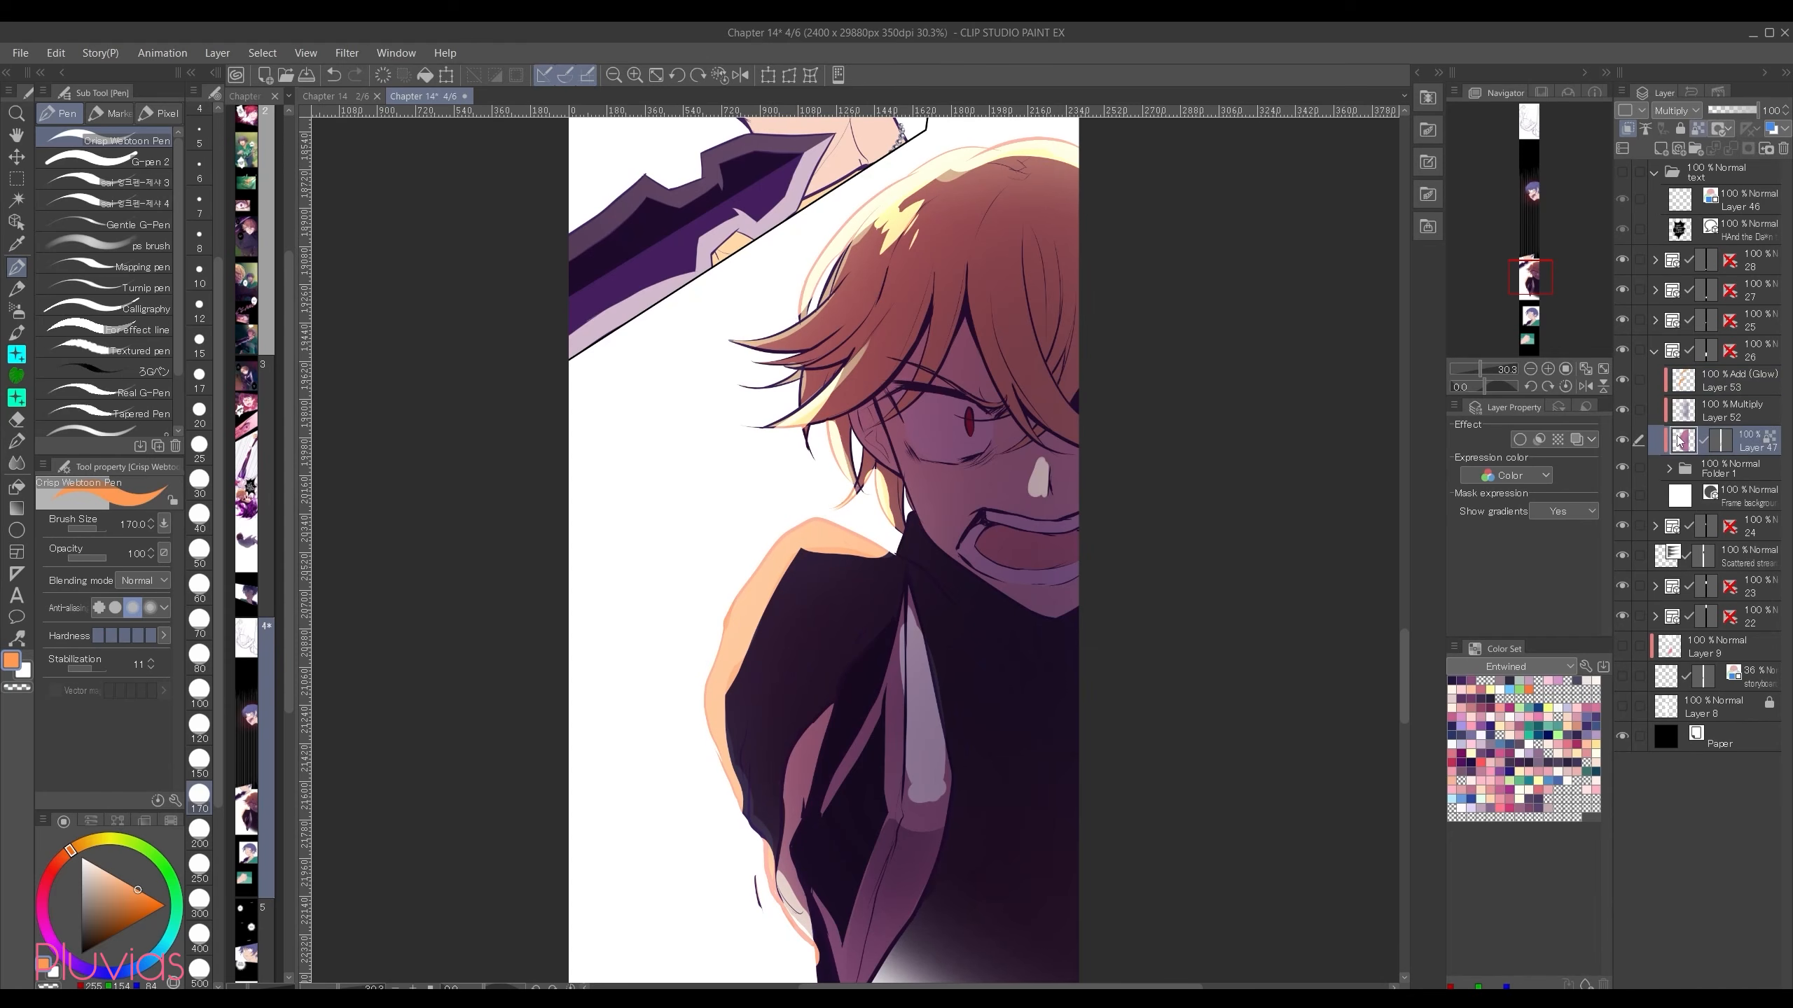
{"action": "key", "text": "ctrl+u"}
{"action": "left_click_drag", "start_coordinate": [1158, 542], "coordinate": [1154, 539]}
{"action": "left_click", "coordinate": [1411, 423]}
Step: Lower the opacity of the Add (Glow) rim light layer to about 72%
{"action": "left_click", "coordinate": [1722, 381]}
{"action": "left_click_drag", "start_coordinate": [1745, 113], "coordinate": [1742, 115]}
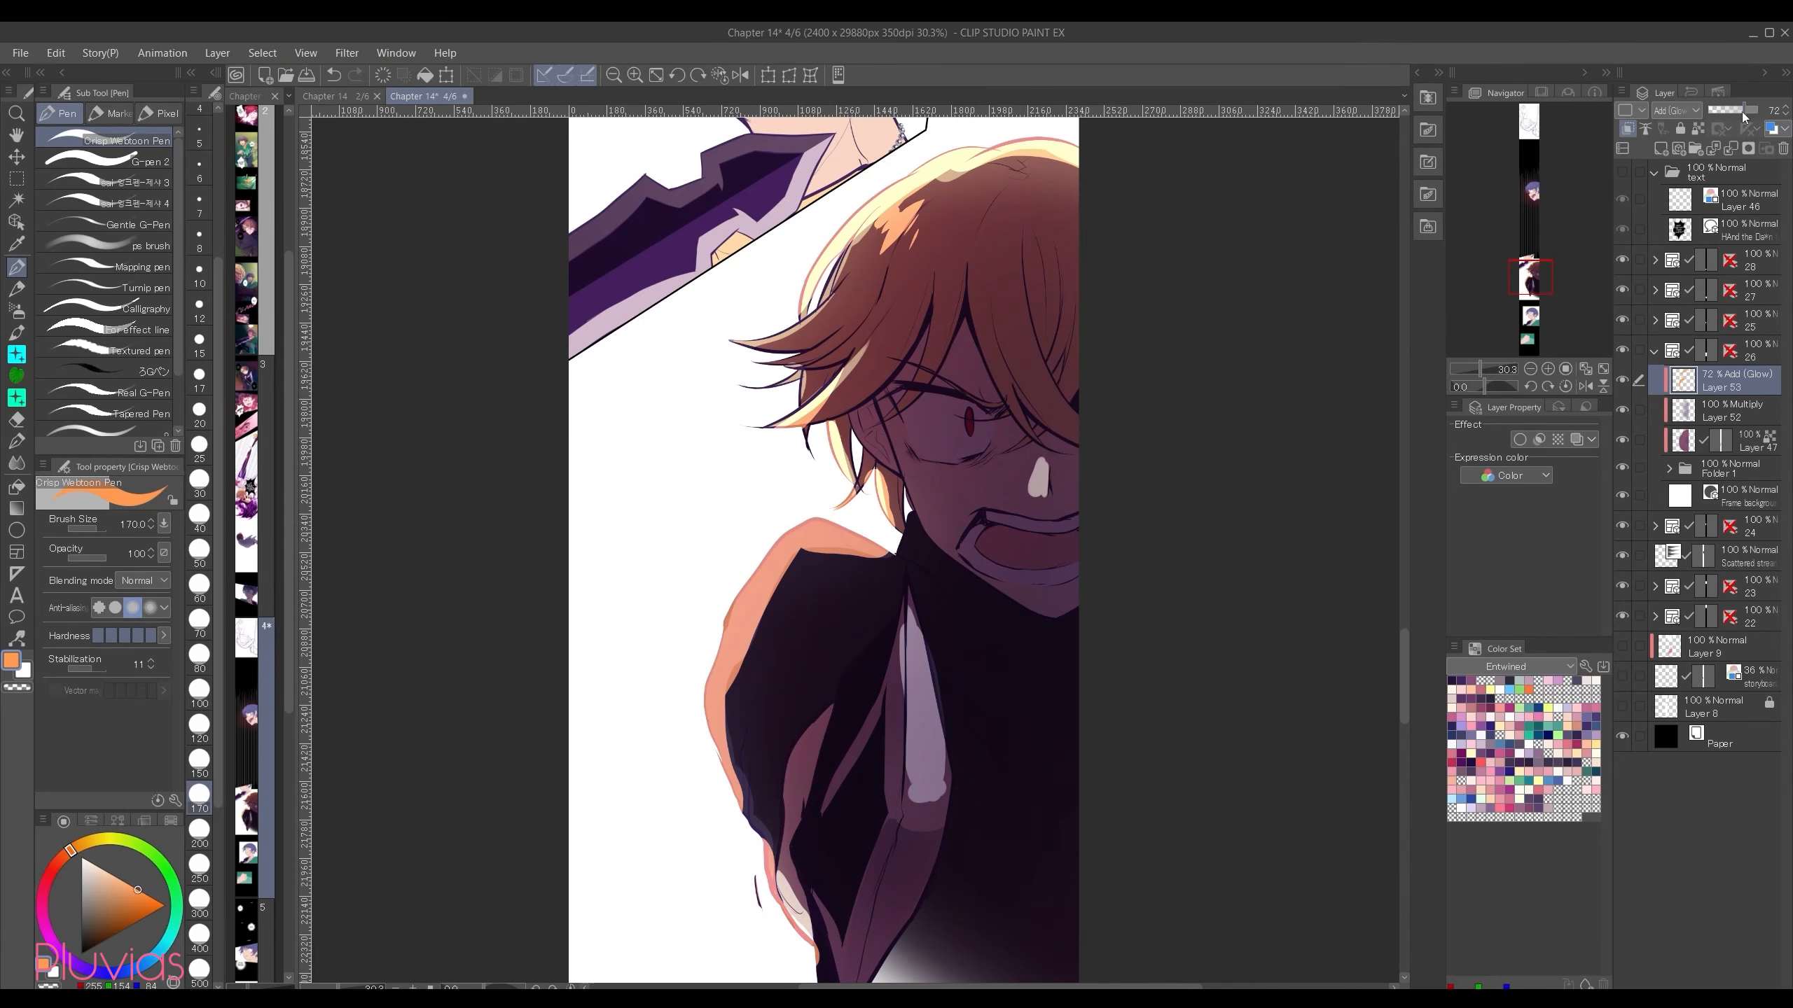
{"action": "left_click_drag", "start_coordinate": [1742, 121], "coordinate": [1743, 121]}
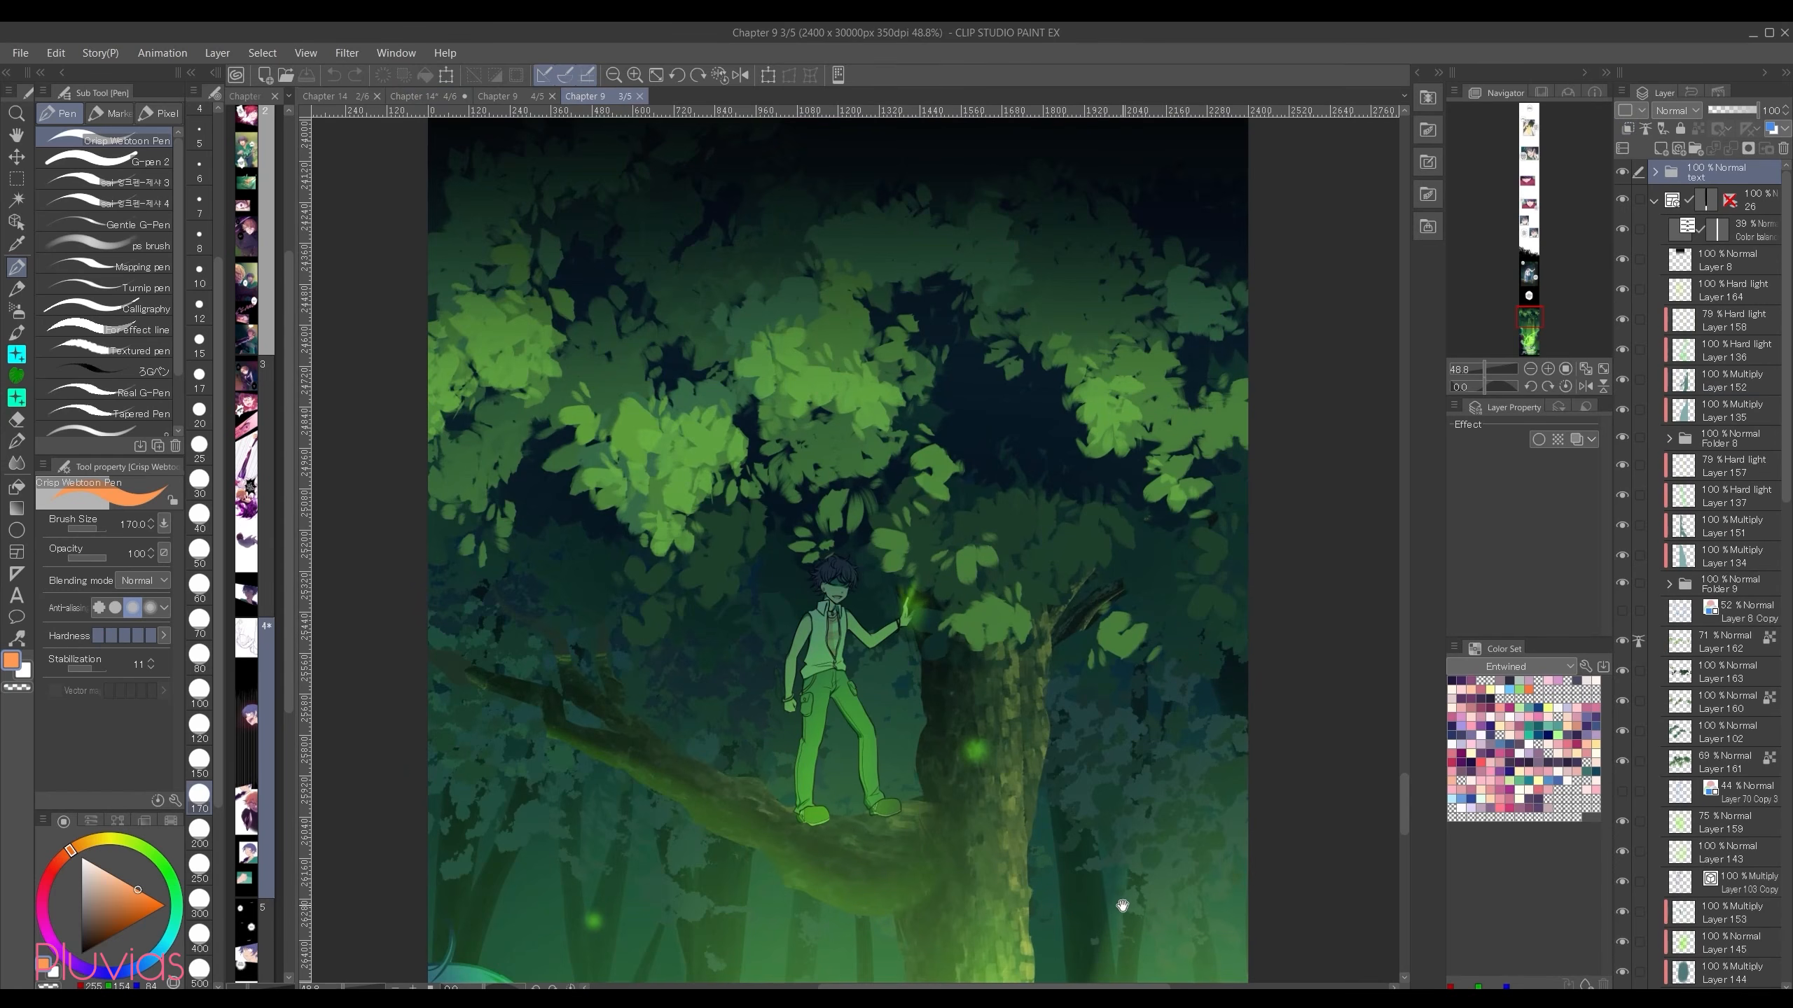
Step: Examine the green-lit forest panel in the Chapter 9 file, down to the glowing plant and the two foreground characters
{"action": "scroll", "coordinate": [1123, 906], "scroll_direction": "down", "scroll_amount": 10}
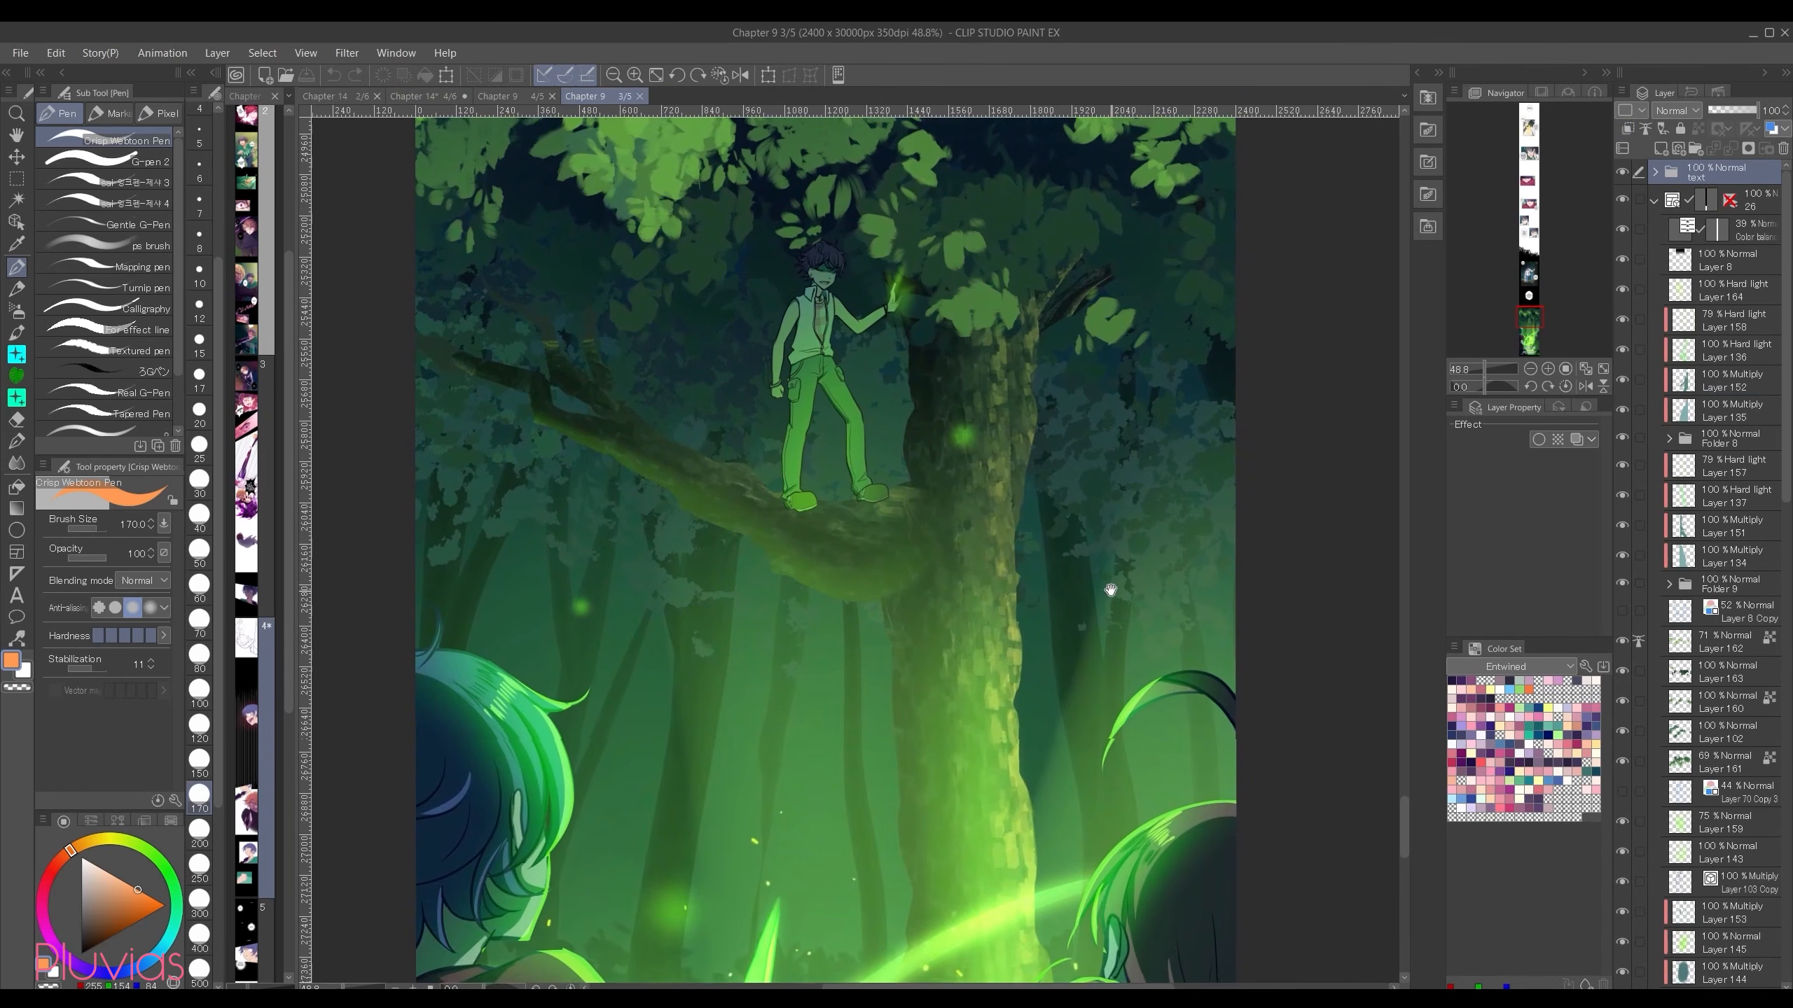
{"action": "scroll", "coordinate": [1112, 783], "scroll_direction": "down", "scroll_amount": 7}
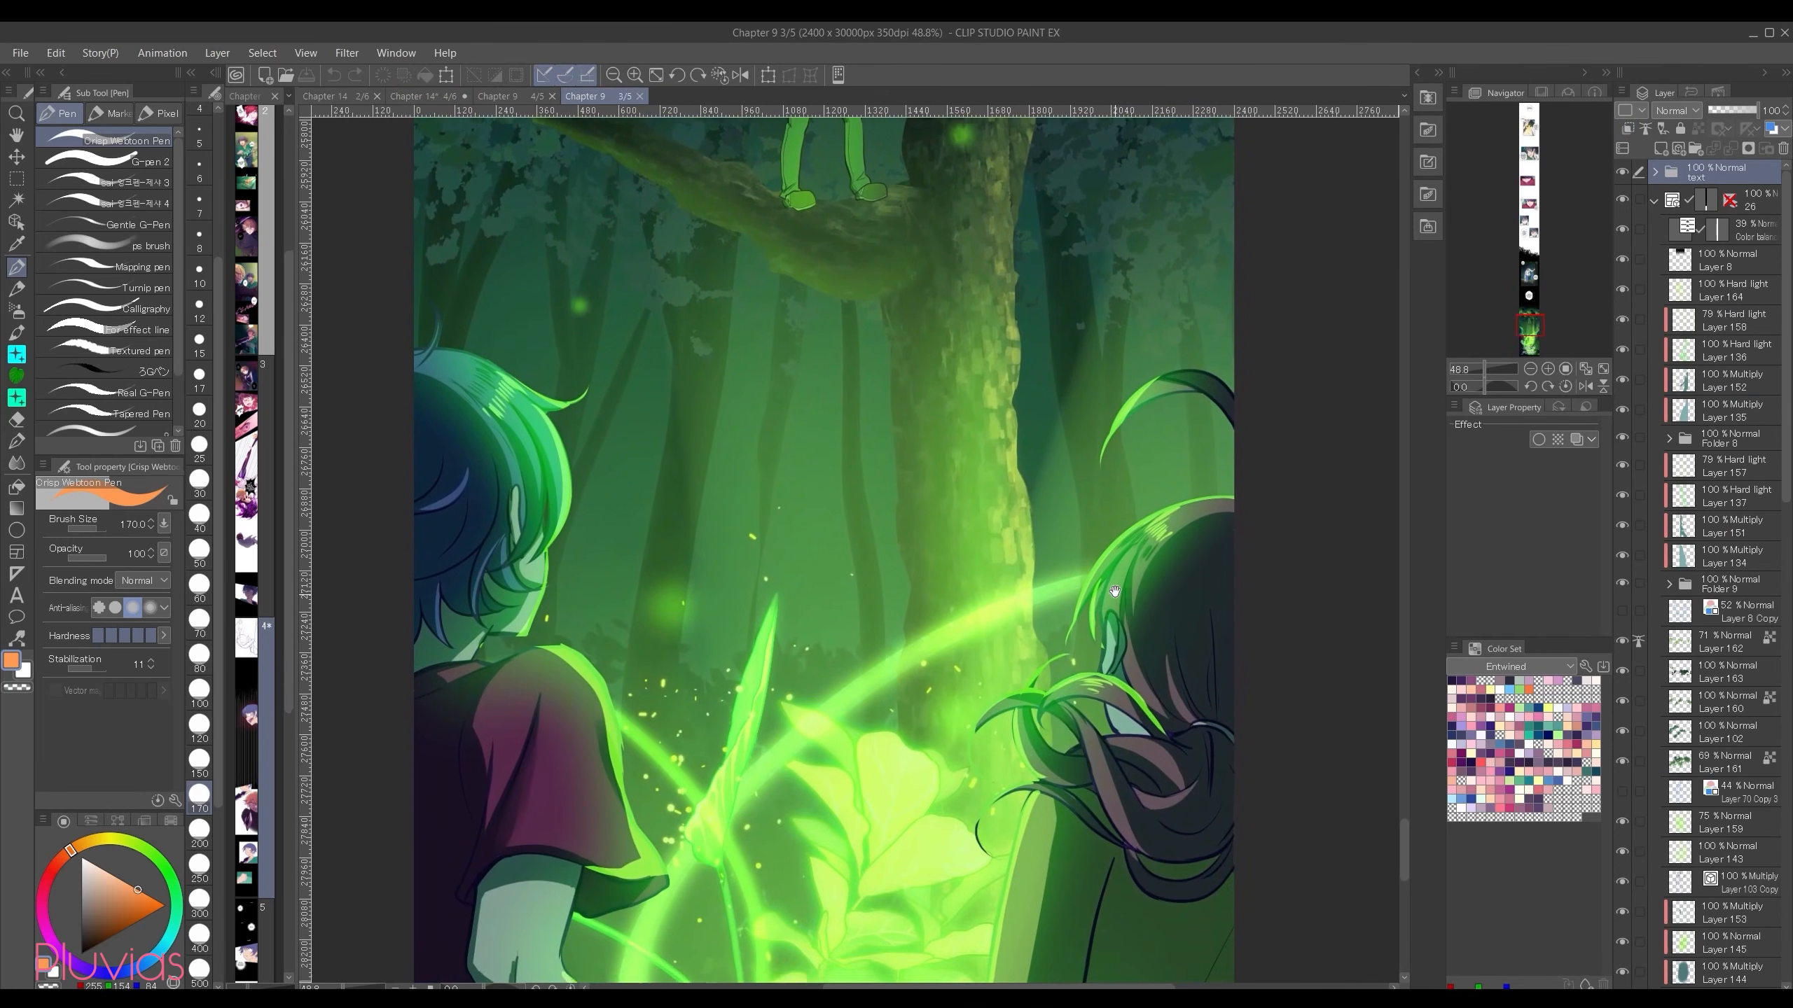
{"action": "scroll", "coordinate": [1098, 688], "scroll_direction": "down", "scroll_amount": 7}
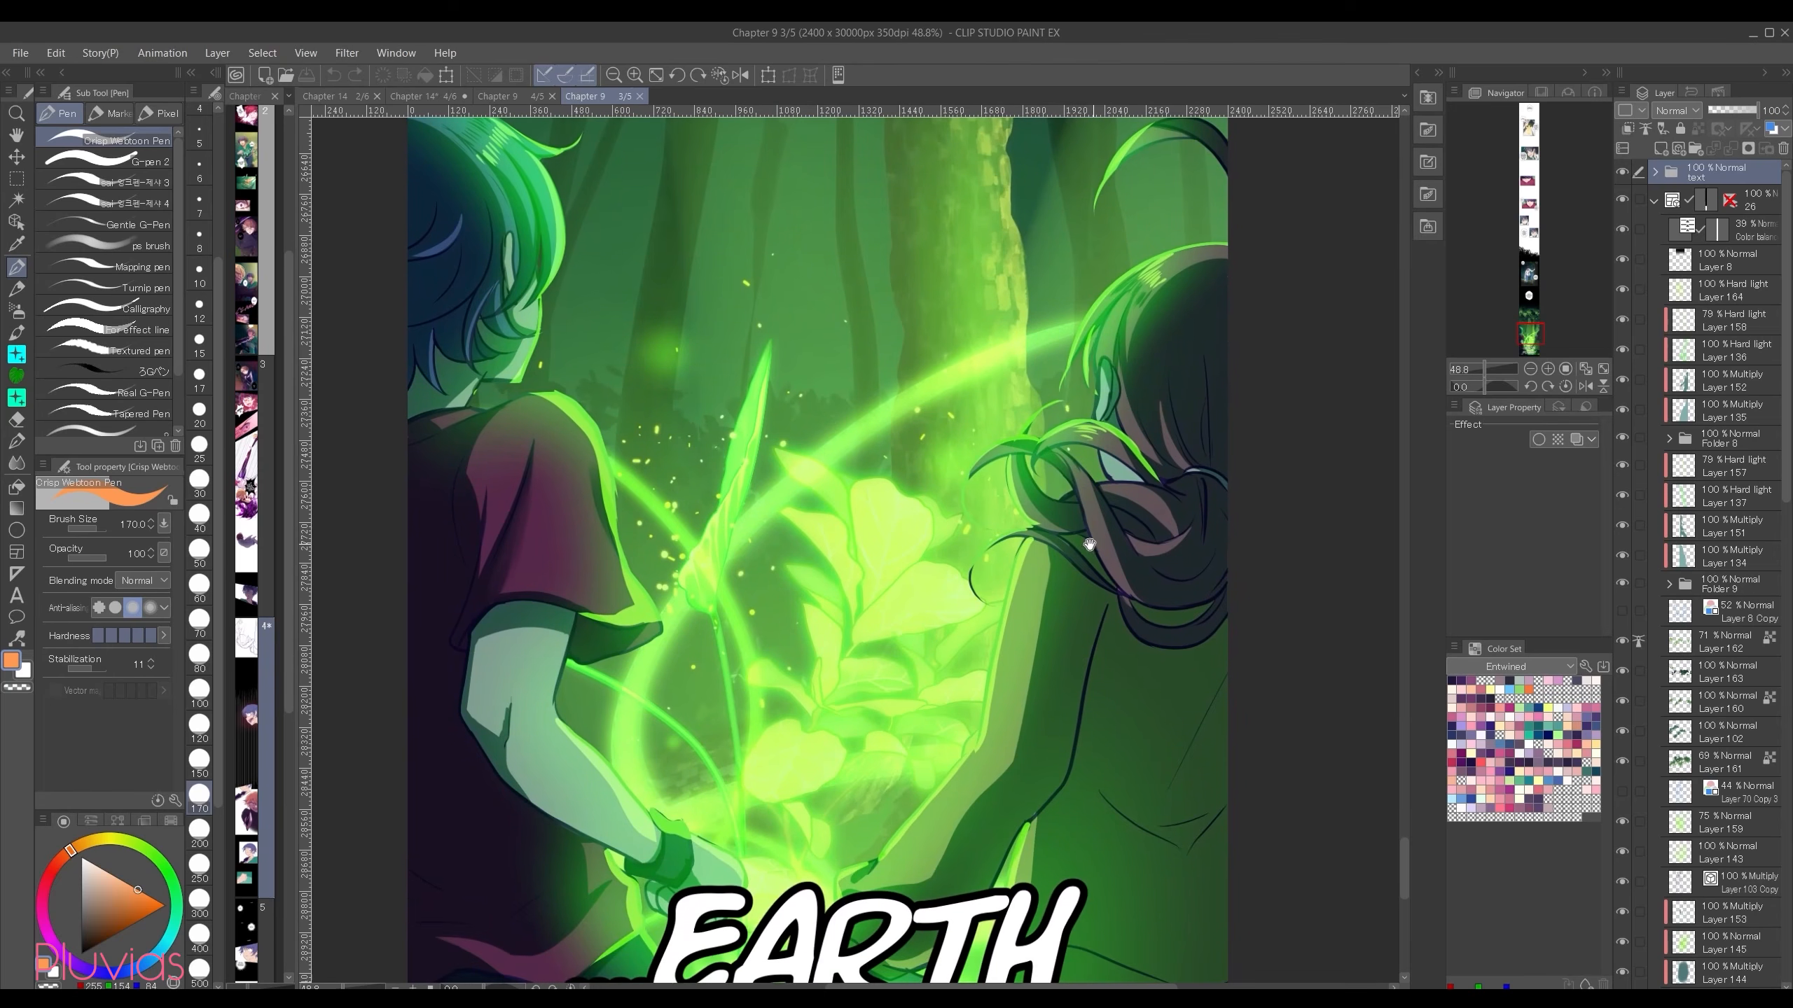
{"action": "scroll", "coordinate": [1101, 706], "scroll_direction": "down", "scroll_amount": 2}
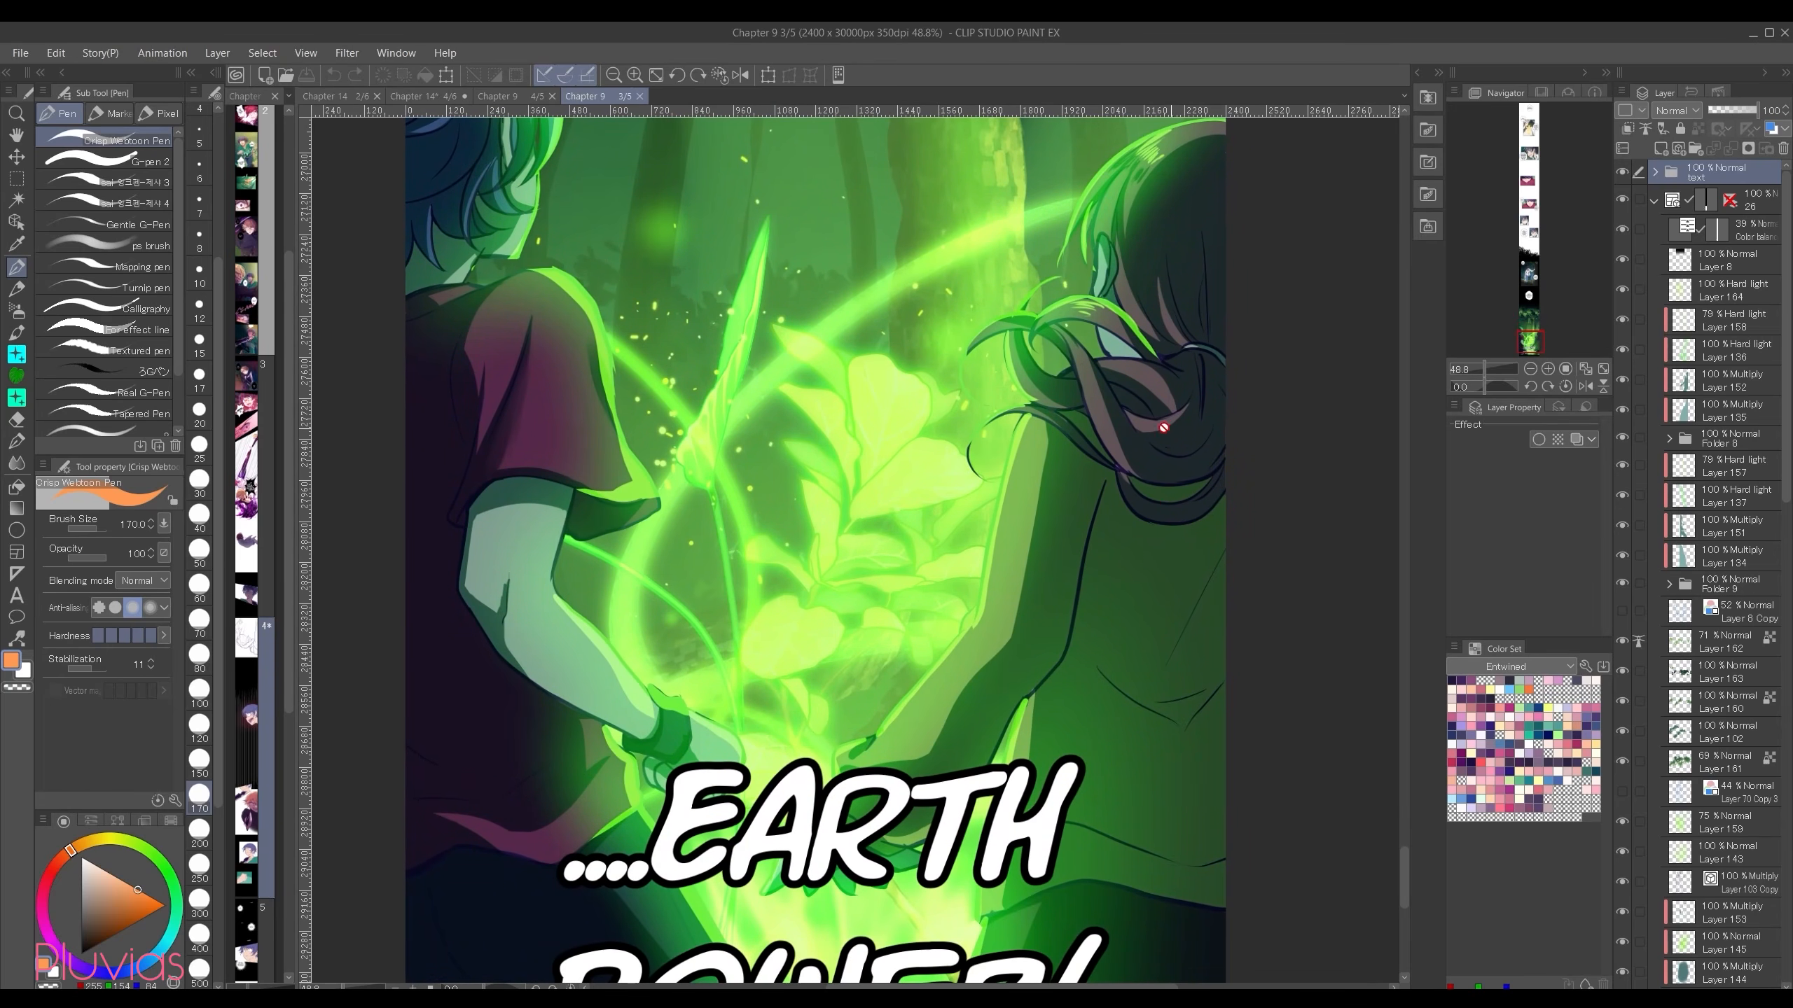
{"action": "scroll", "coordinate": [1171, 390], "scroll_direction": "down", "scroll_amount": 2}
{"action": "scroll", "coordinate": [1158, 385], "scroll_direction": "up", "scroll_amount": 2}
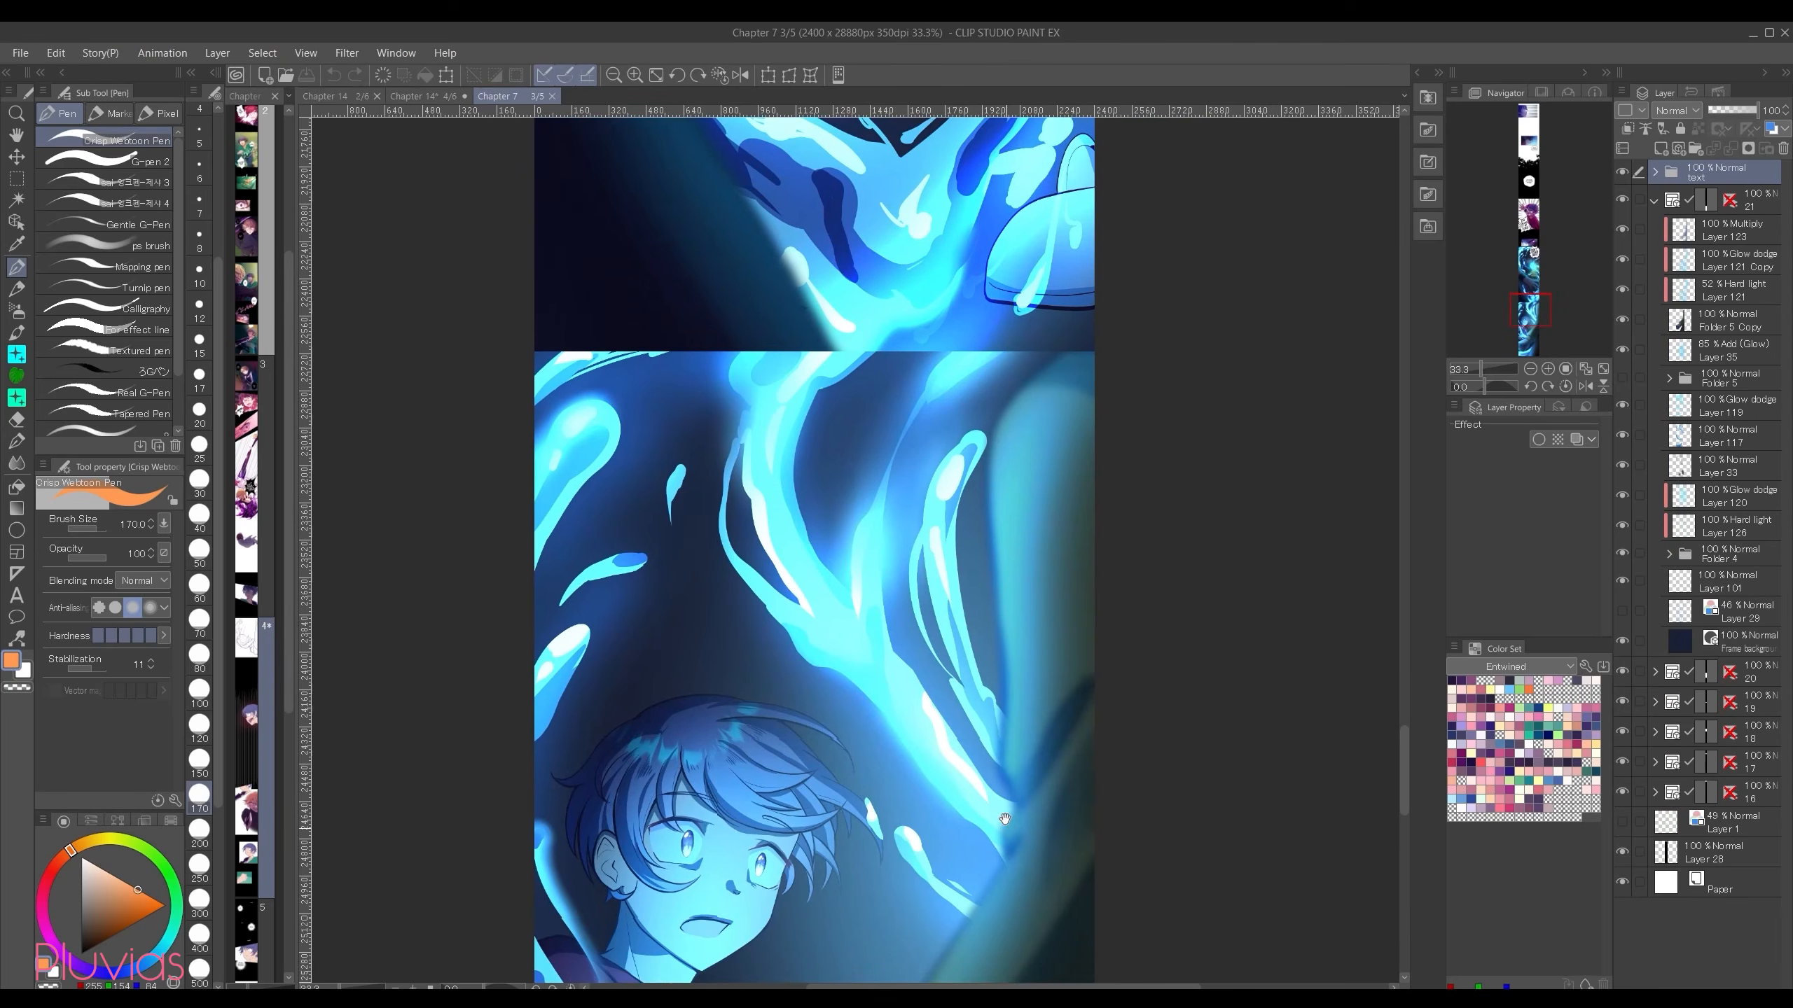
Step: In the Chapter 7 file, show the Glow dodge copy and Multiply layers on the blurred foreground arm to compare its lighting
{"action": "scroll", "coordinate": [1009, 464], "scroll_direction": "down", "scroll_amount": 5}
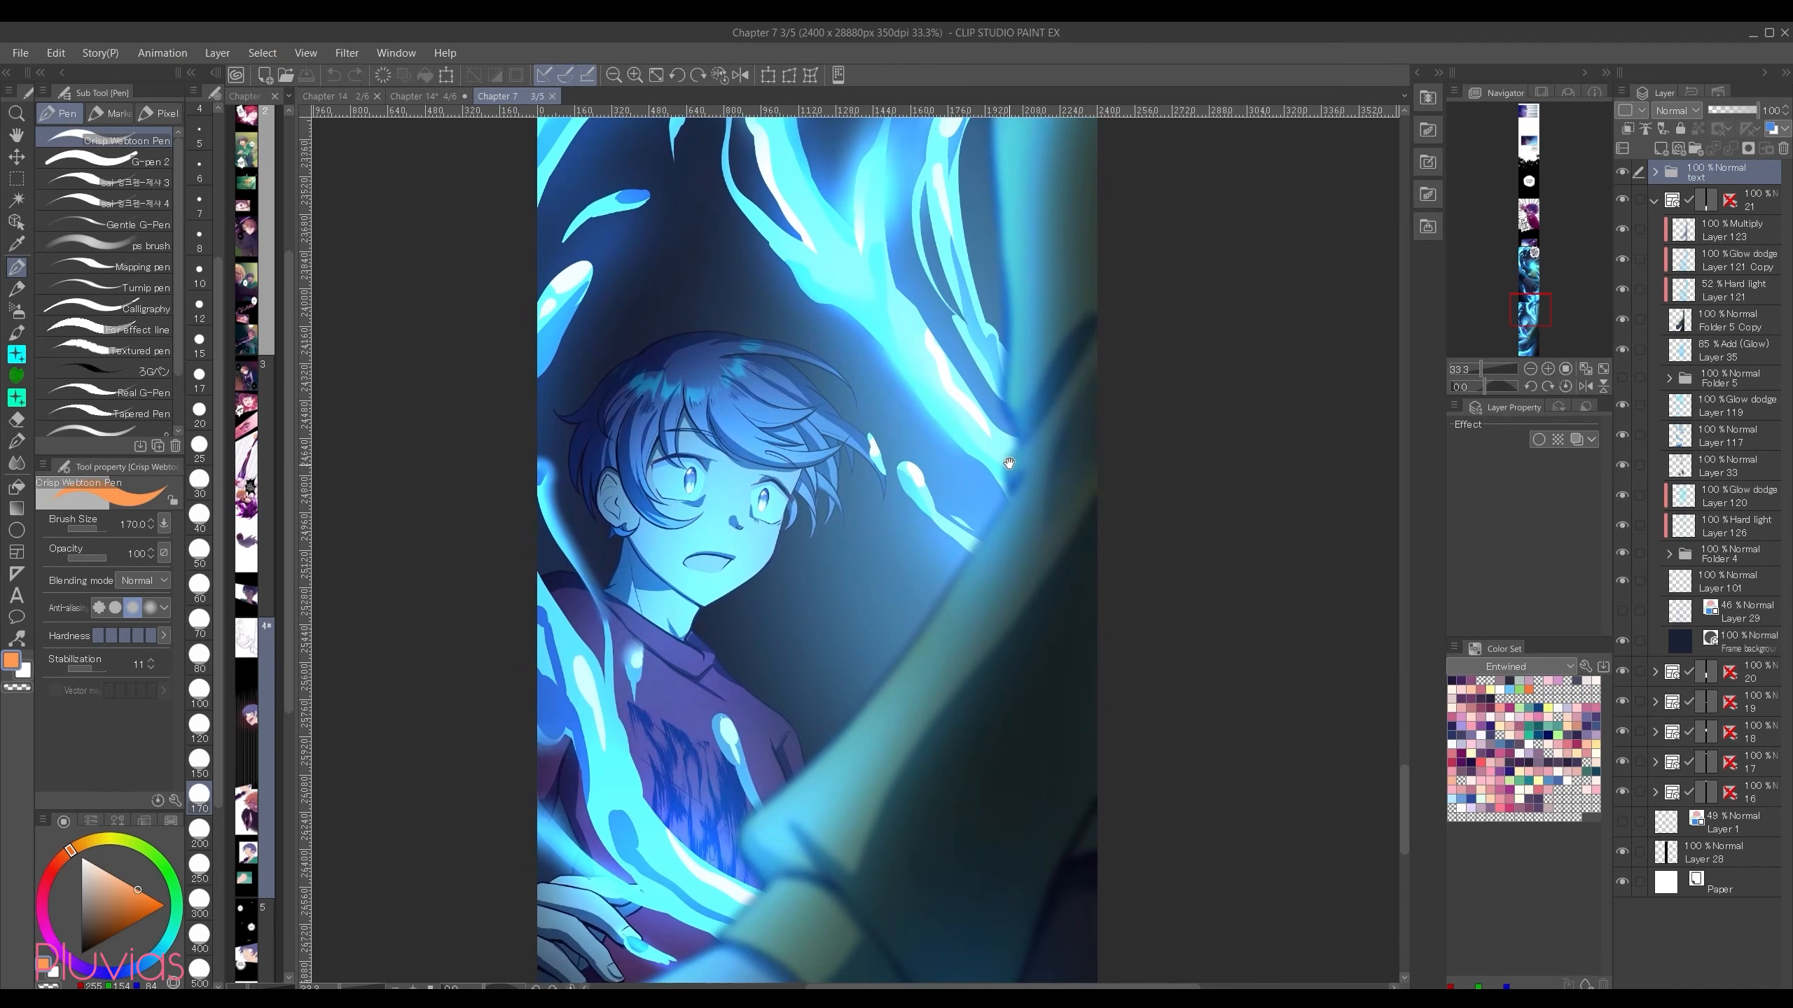
{"action": "scroll", "coordinate": [1009, 464], "scroll_direction": "down", "scroll_amount": 2}
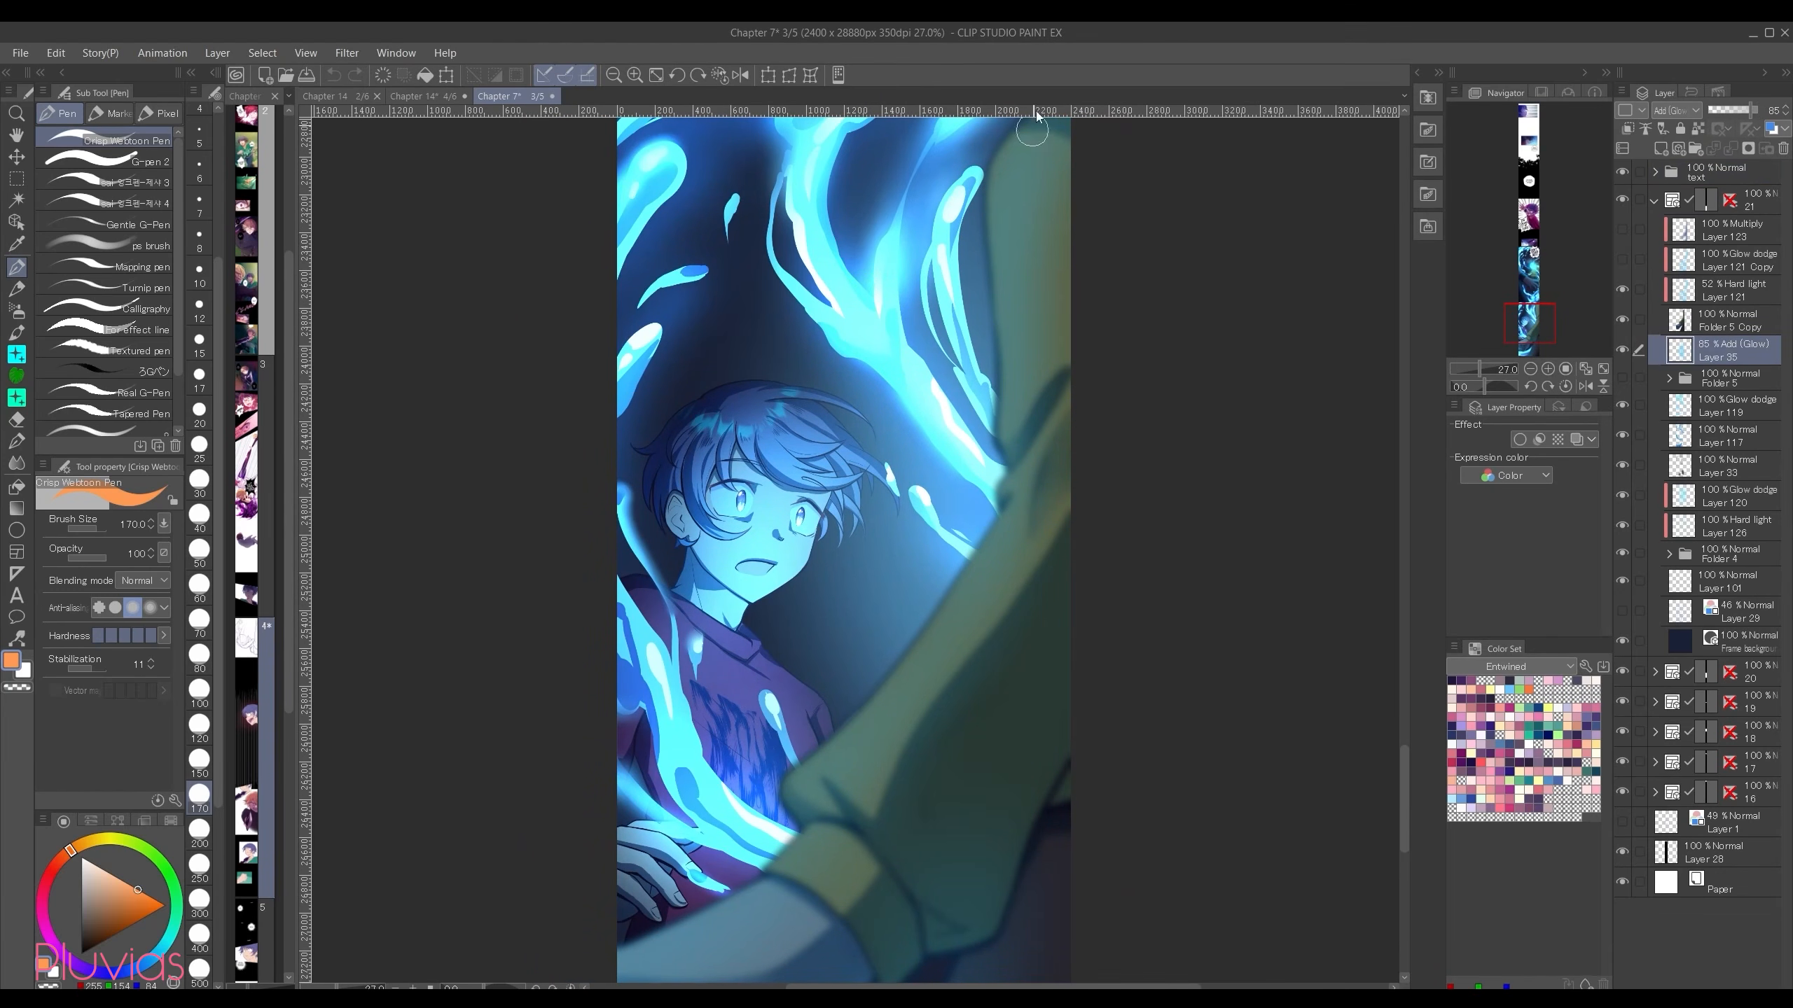
{"action": "left_click", "coordinate": [1622, 260]}
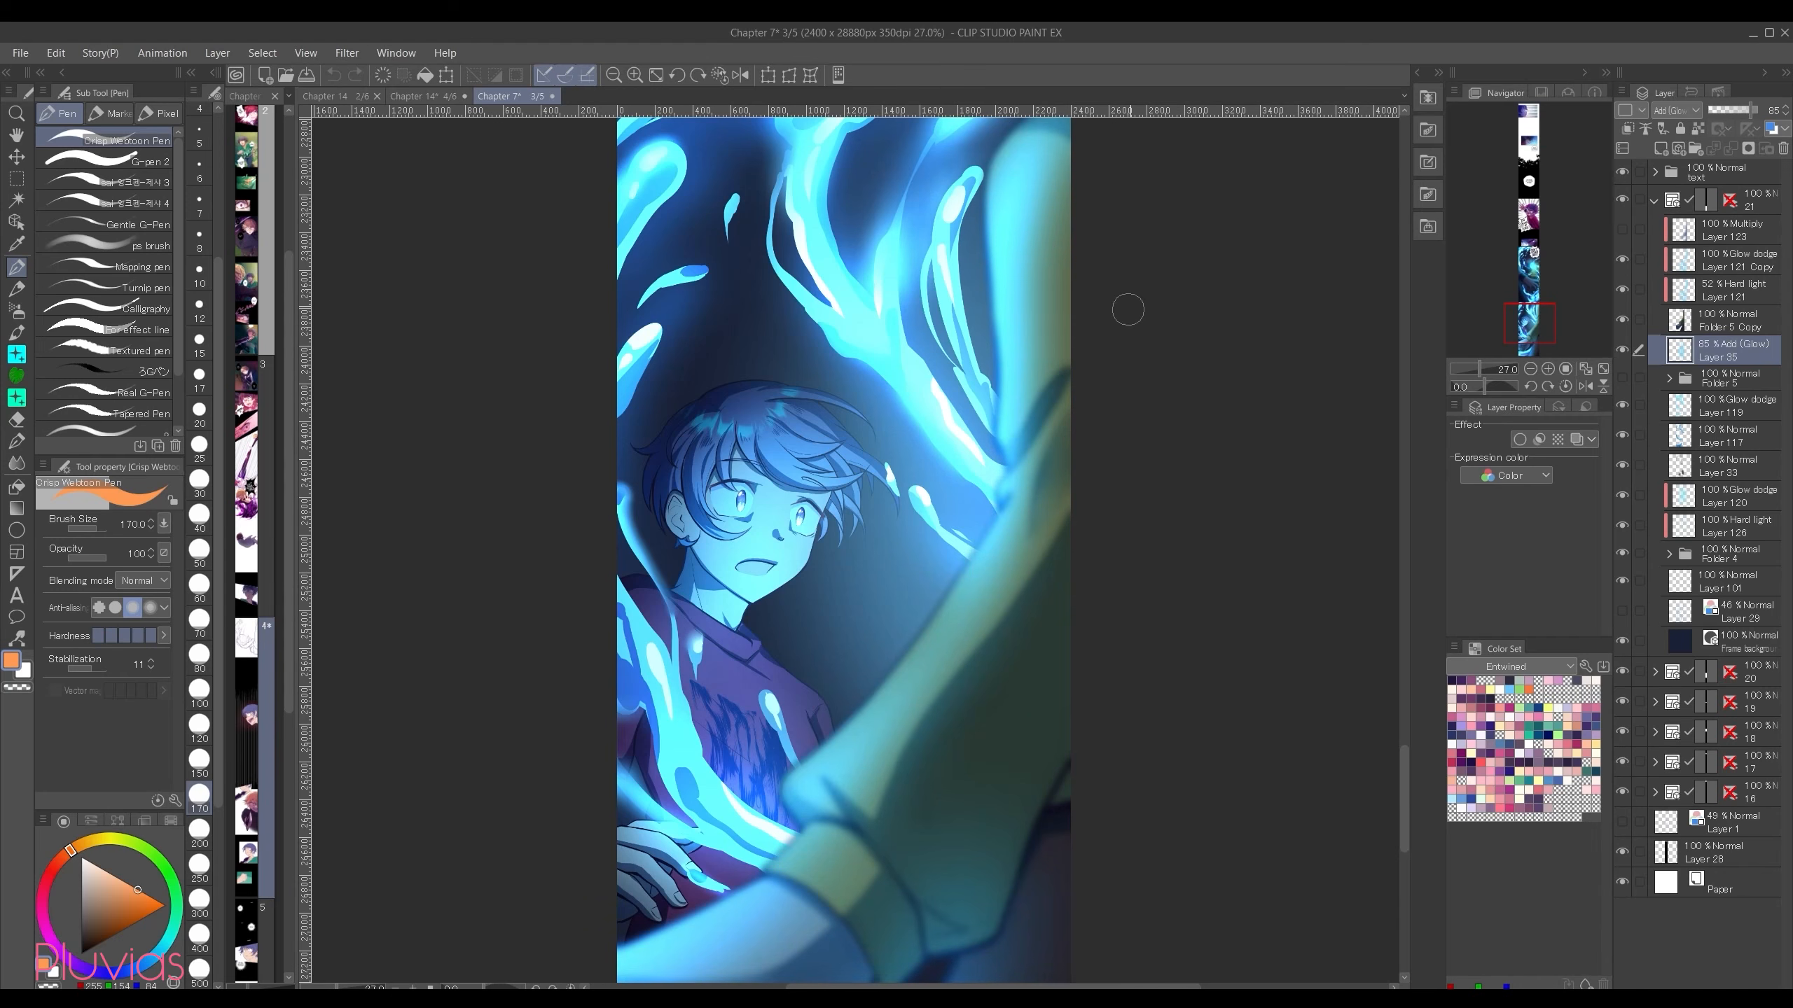
{"action": "left_click", "coordinate": [1622, 230]}
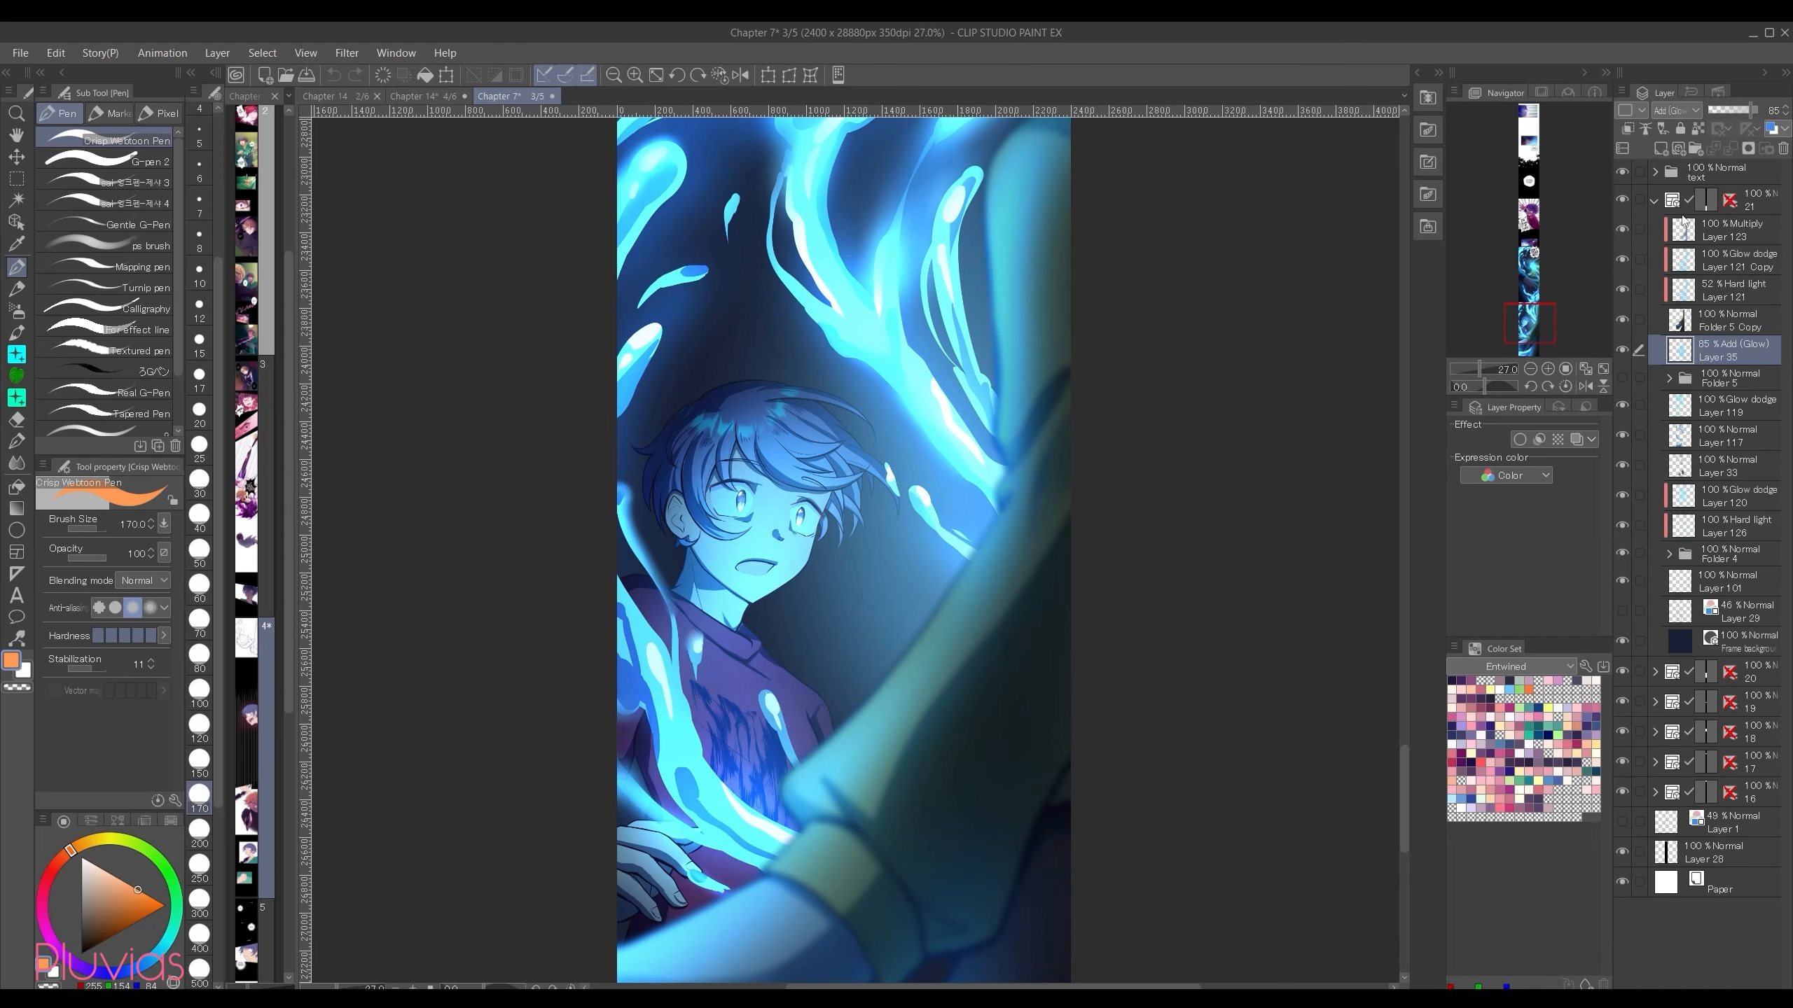
{"action": "left_click", "coordinate": [1729, 229]}
Step: Hide the Glow dodge layer on the water splashes to compare the glow, and show it again
{"action": "left_click", "coordinate": [1622, 405]}
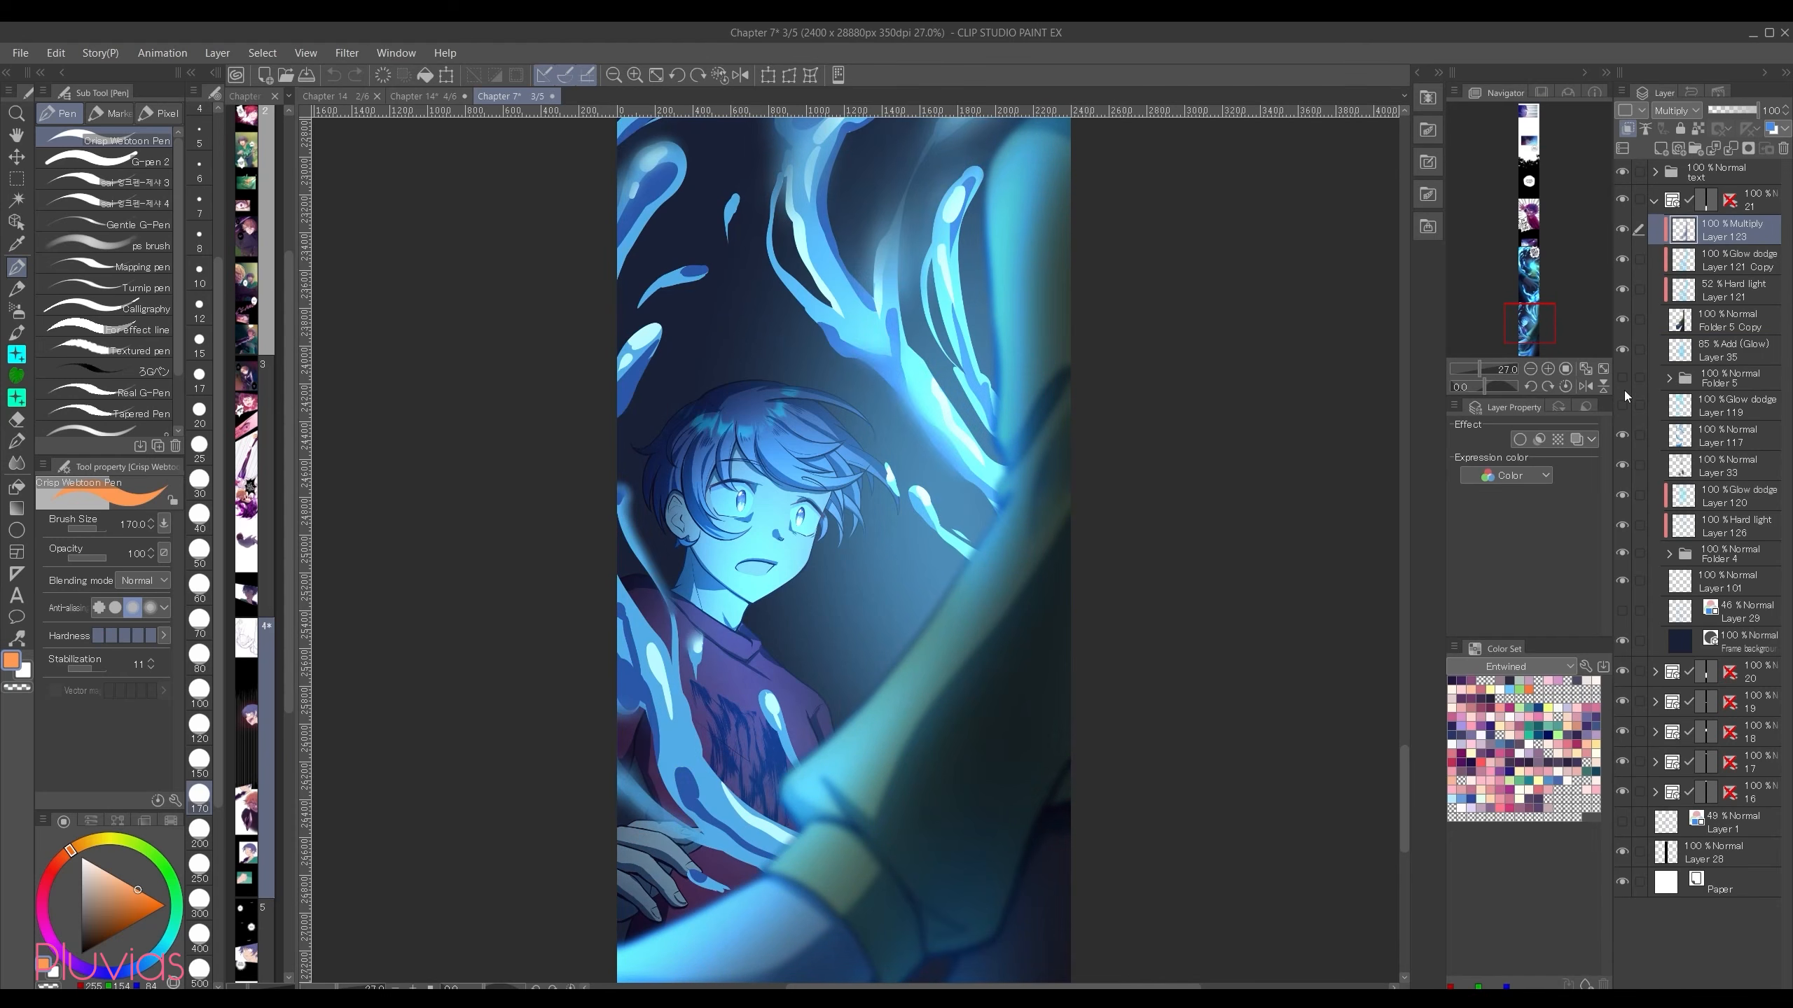
{"action": "scroll", "coordinate": [825, 364], "scroll_direction": "up", "scroll_amount": 2}
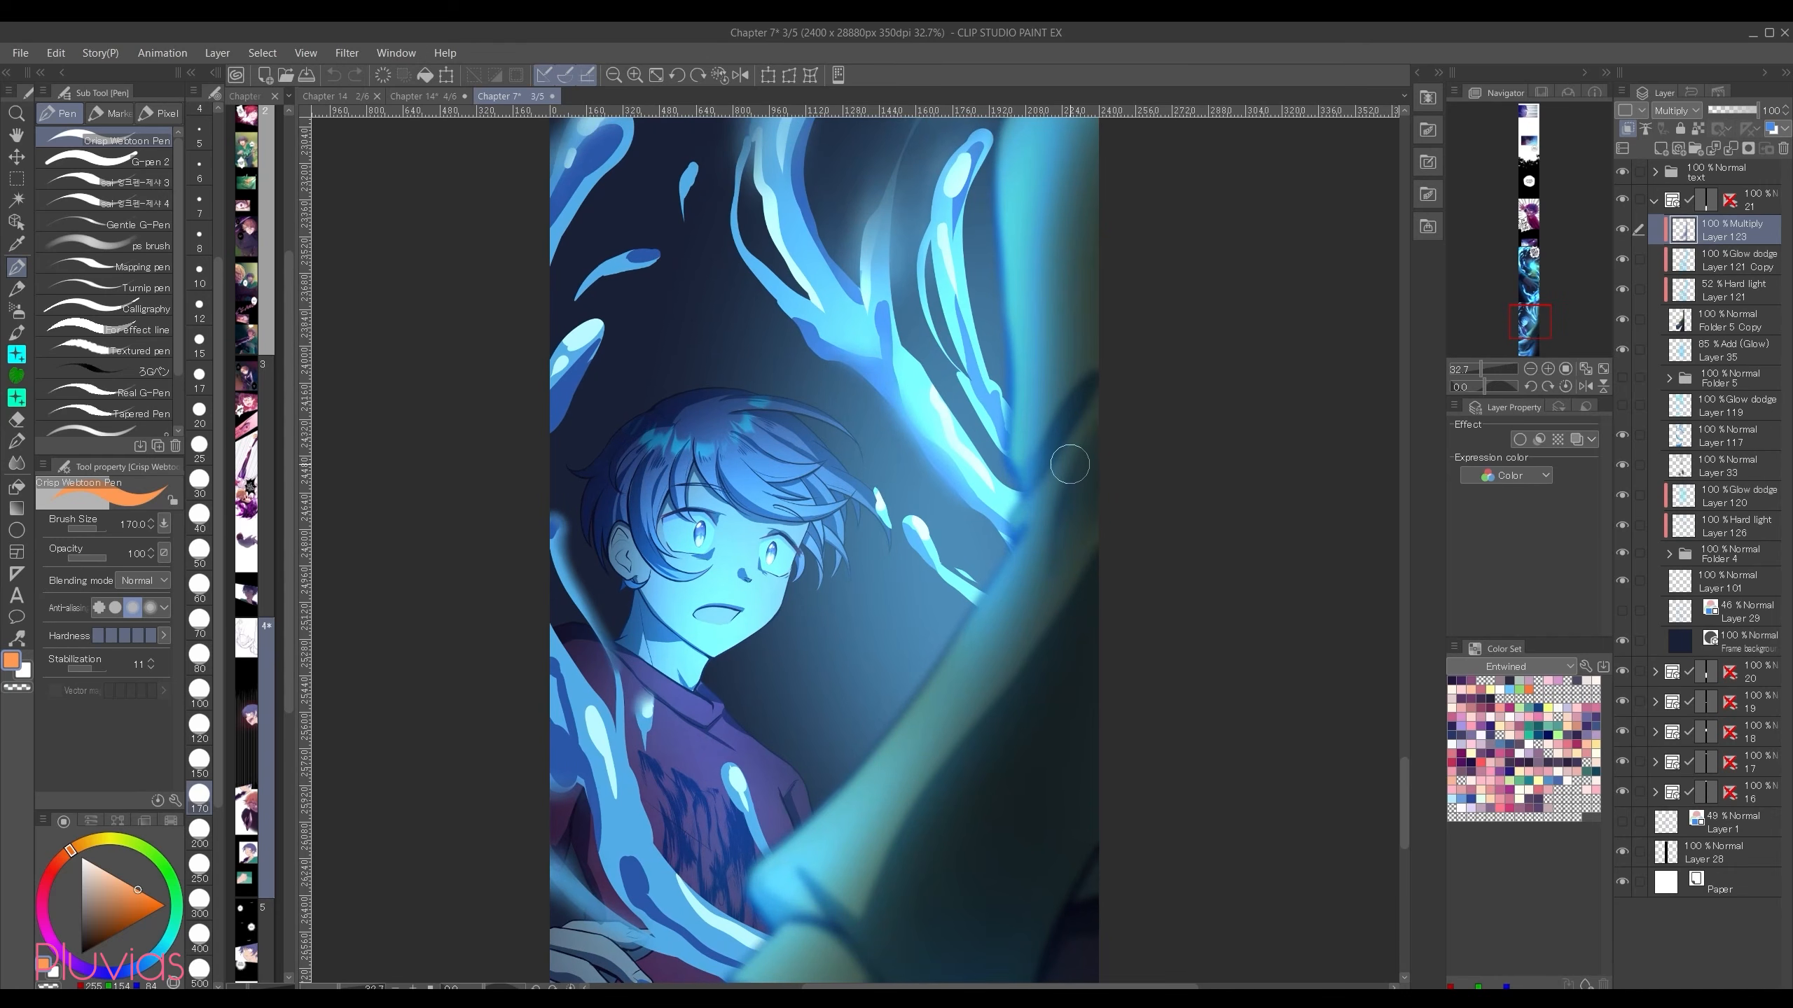
{"action": "left_click", "coordinate": [1622, 405]}
{"action": "left_click", "coordinate": [1711, 417]}
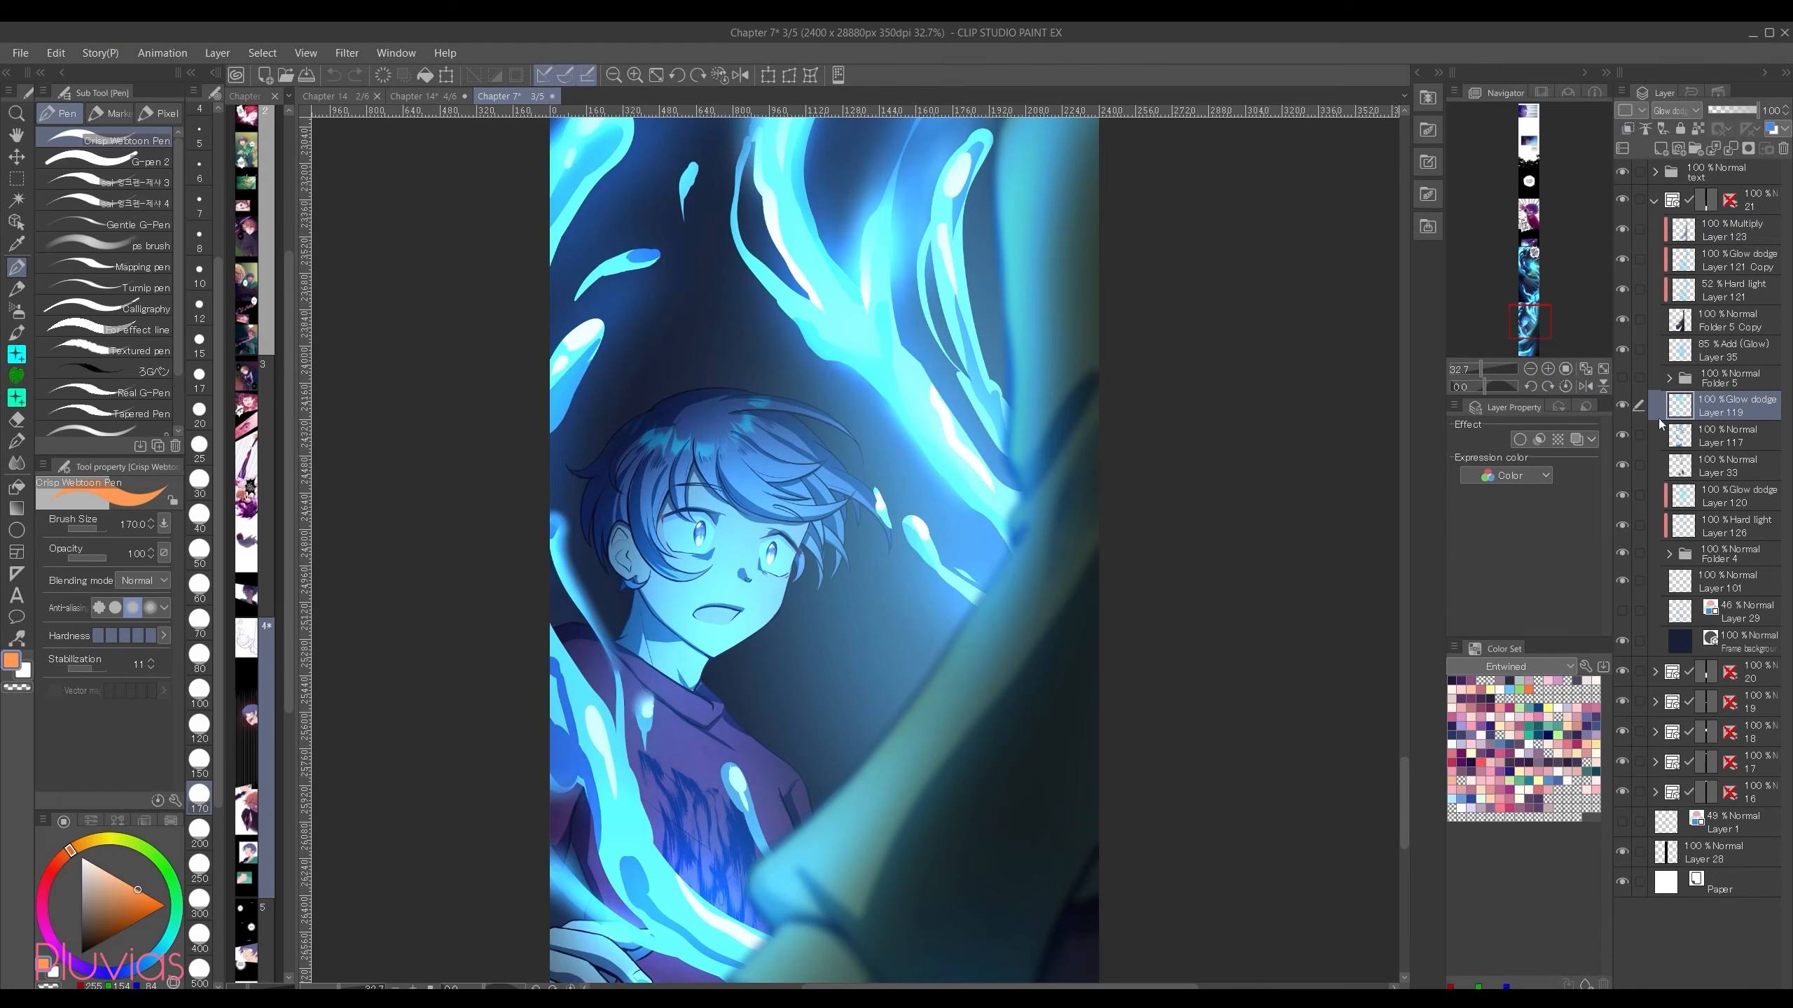
Step: Toggle the clipped Glow dodge layer on the blue-lit boy off and on to compare the light on his face and shirt
{"action": "left_click", "coordinate": [1623, 496]}
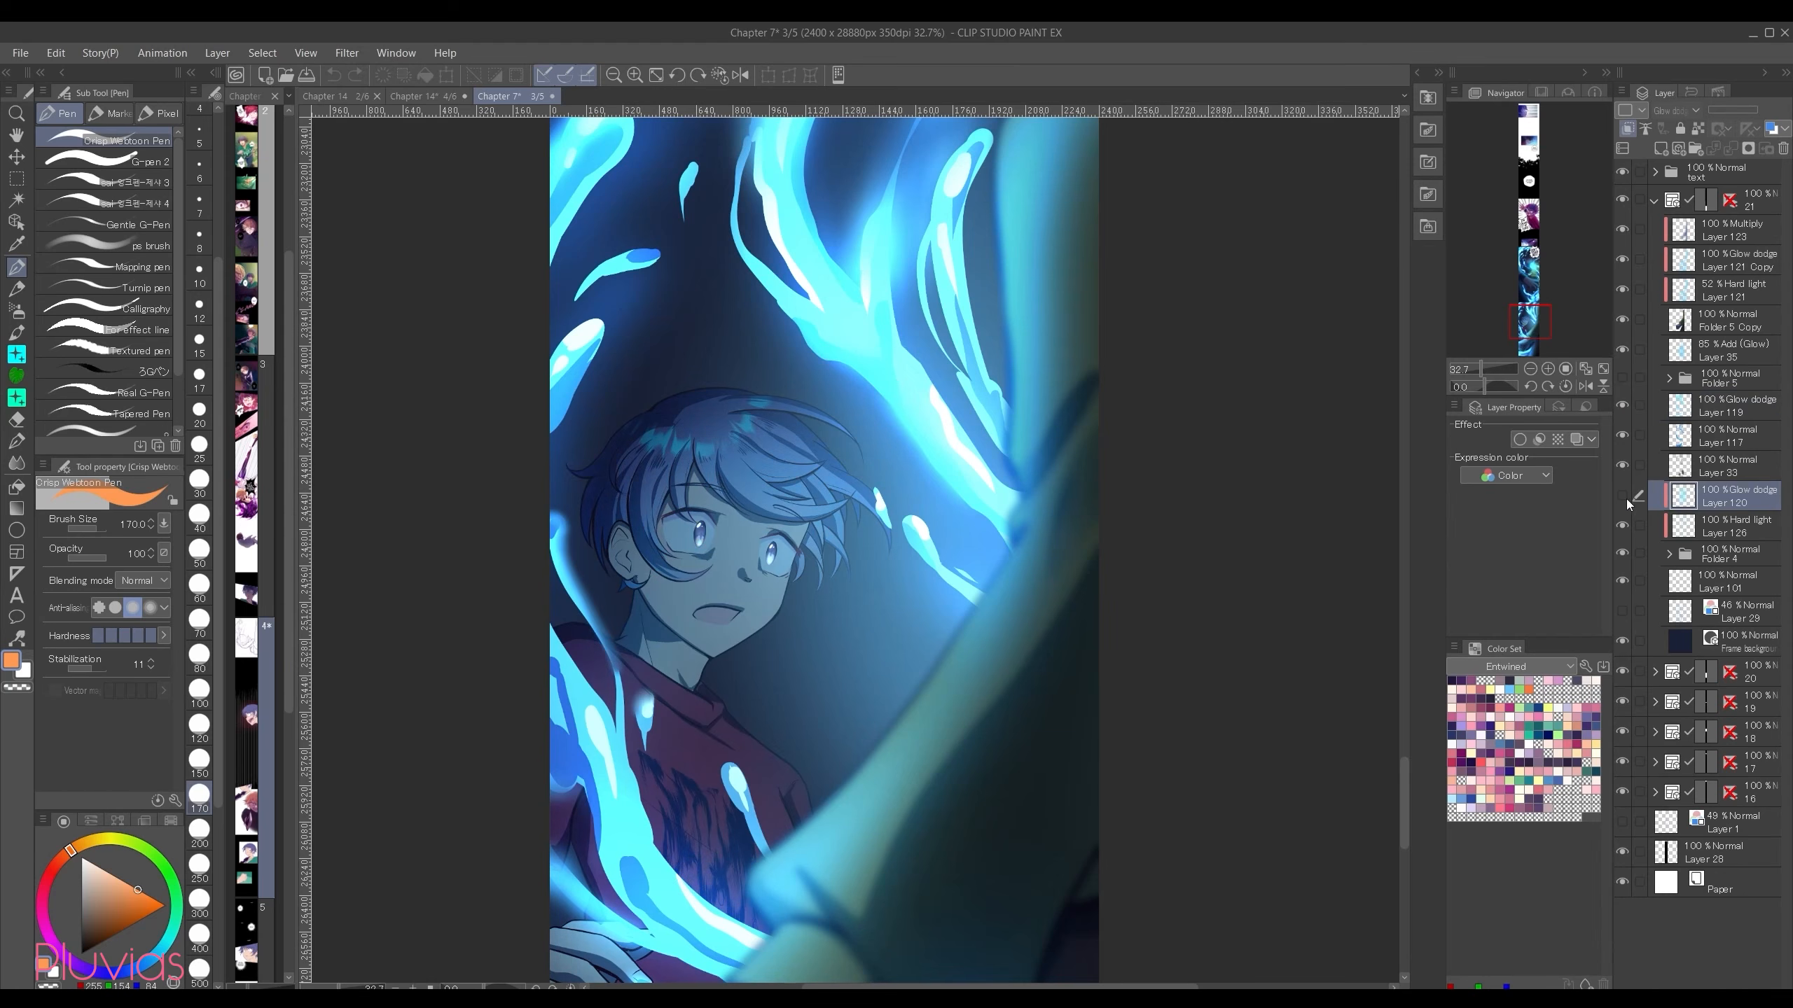
{"action": "left_click", "coordinate": [1624, 497]}
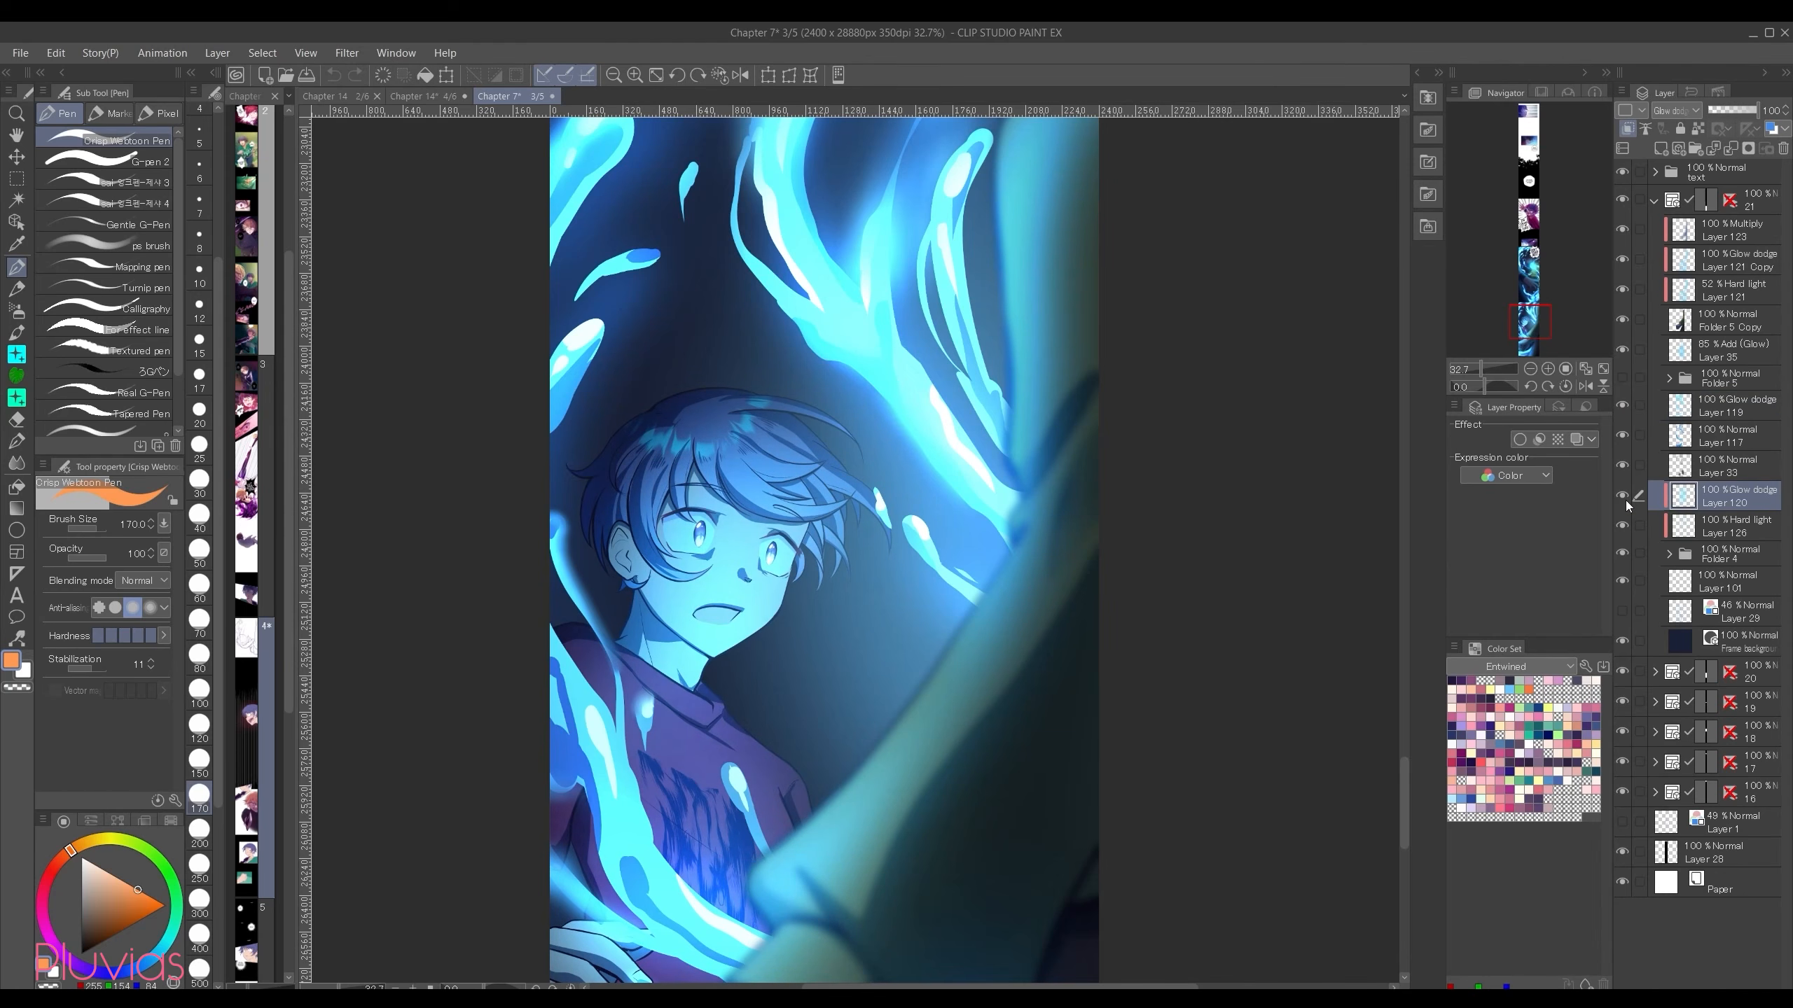
{"action": "left_click", "coordinate": [1624, 499]}
{"action": "left_click", "coordinate": [1624, 497]}
{"action": "left_click_drag", "start_coordinate": [1404, 788], "coordinate": [1404, 789]}
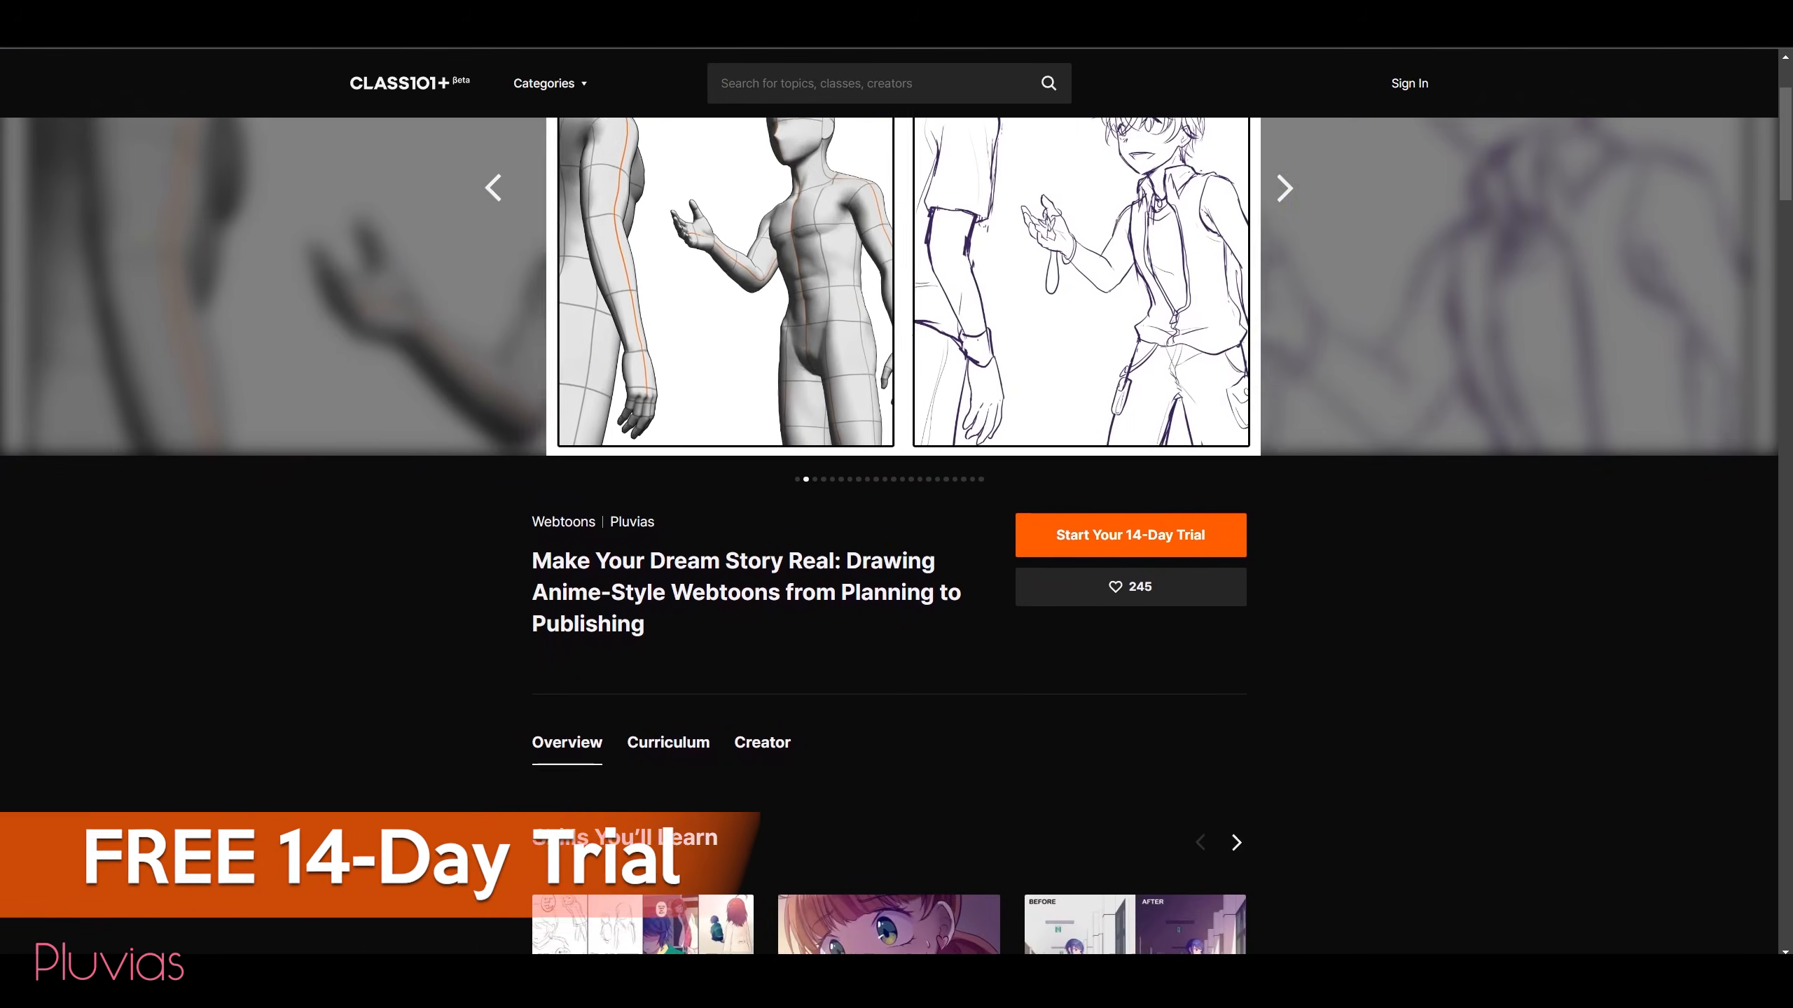
Step: Switch to the CLASS101+ webtoon course page and read its overview from the skills section through the course introduction
{"action": "scroll", "coordinate": [889, 535], "scroll_direction": "down", "scroll_amount": 3}
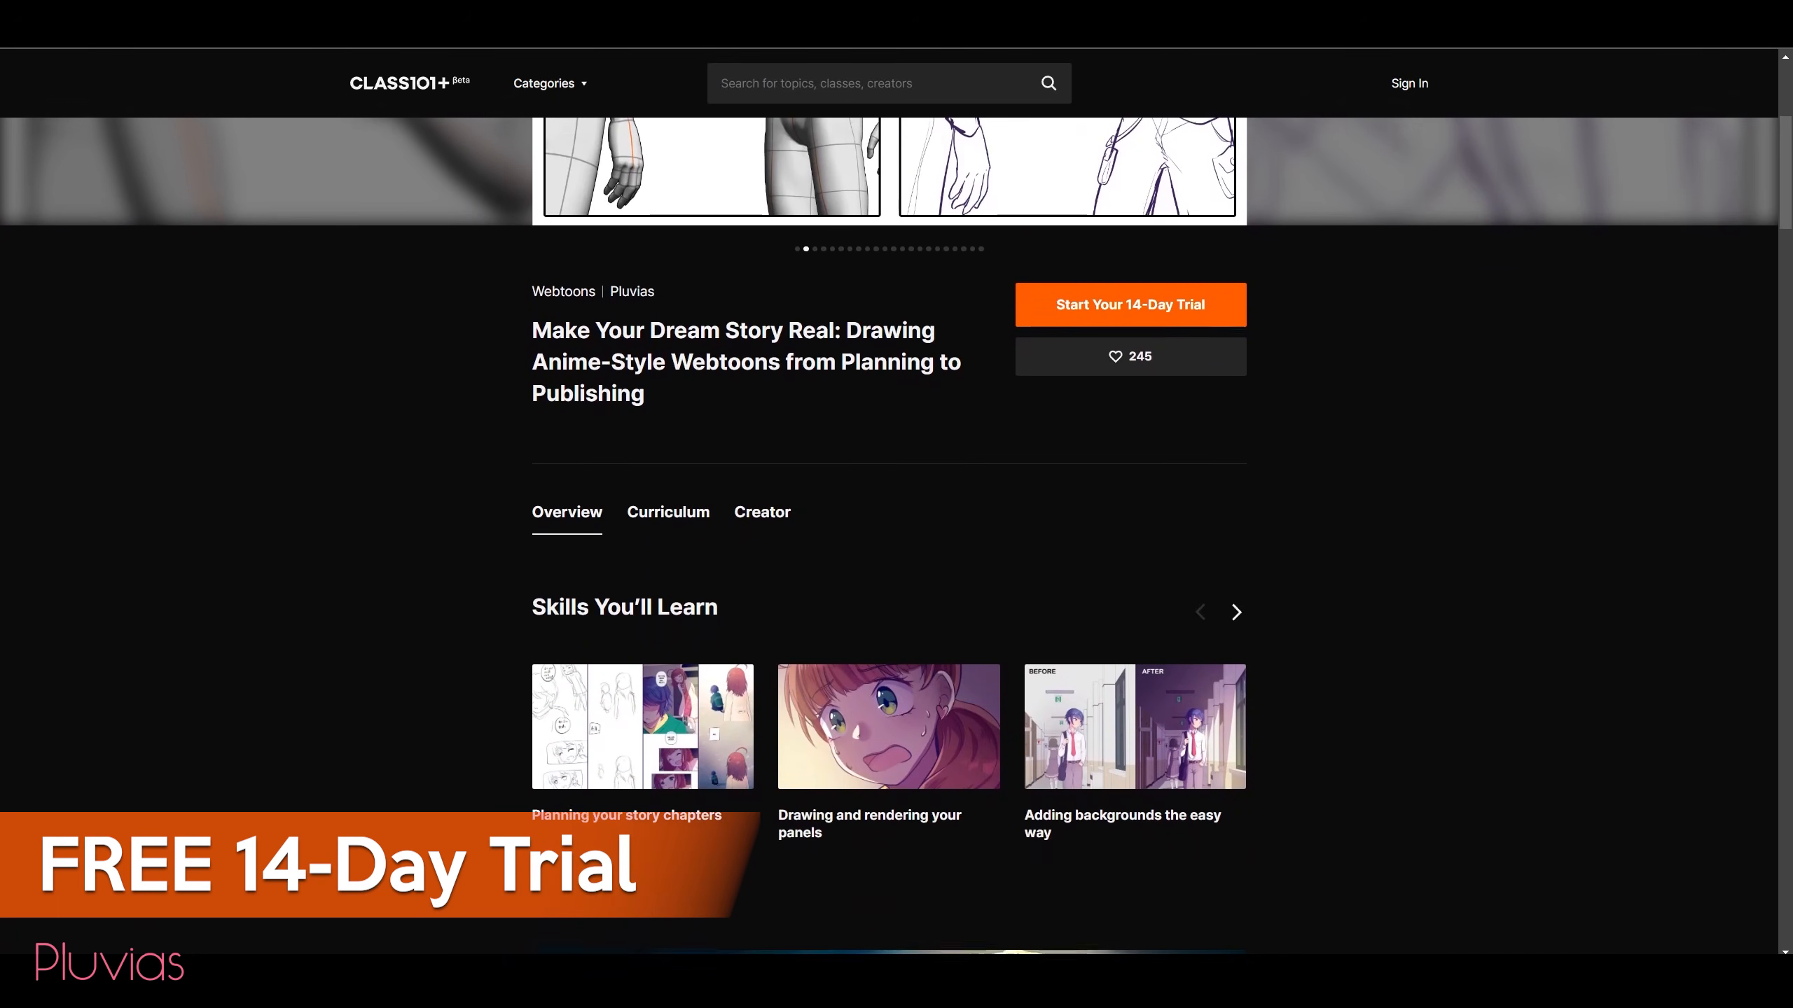
{"action": "scroll", "coordinate": [890, 530], "scroll_direction": "down", "scroll_amount": 3}
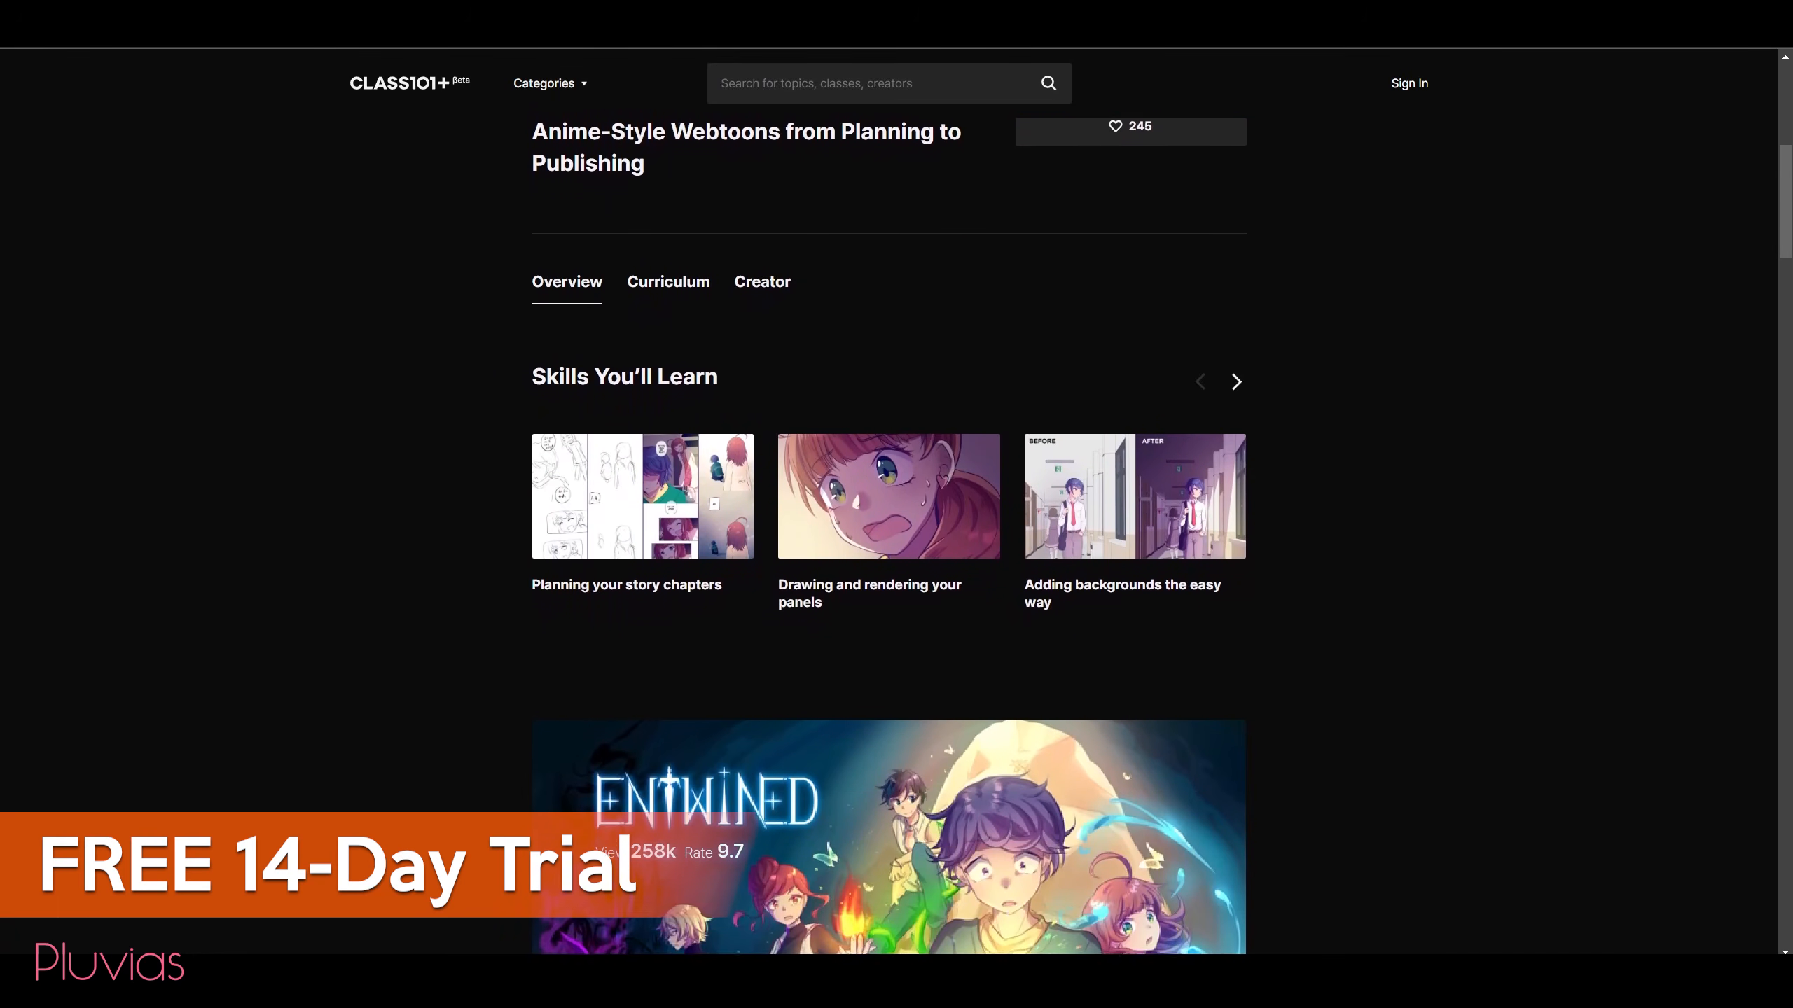
{"action": "scroll", "coordinate": [889, 529], "scroll_direction": "down", "scroll_amount": 3}
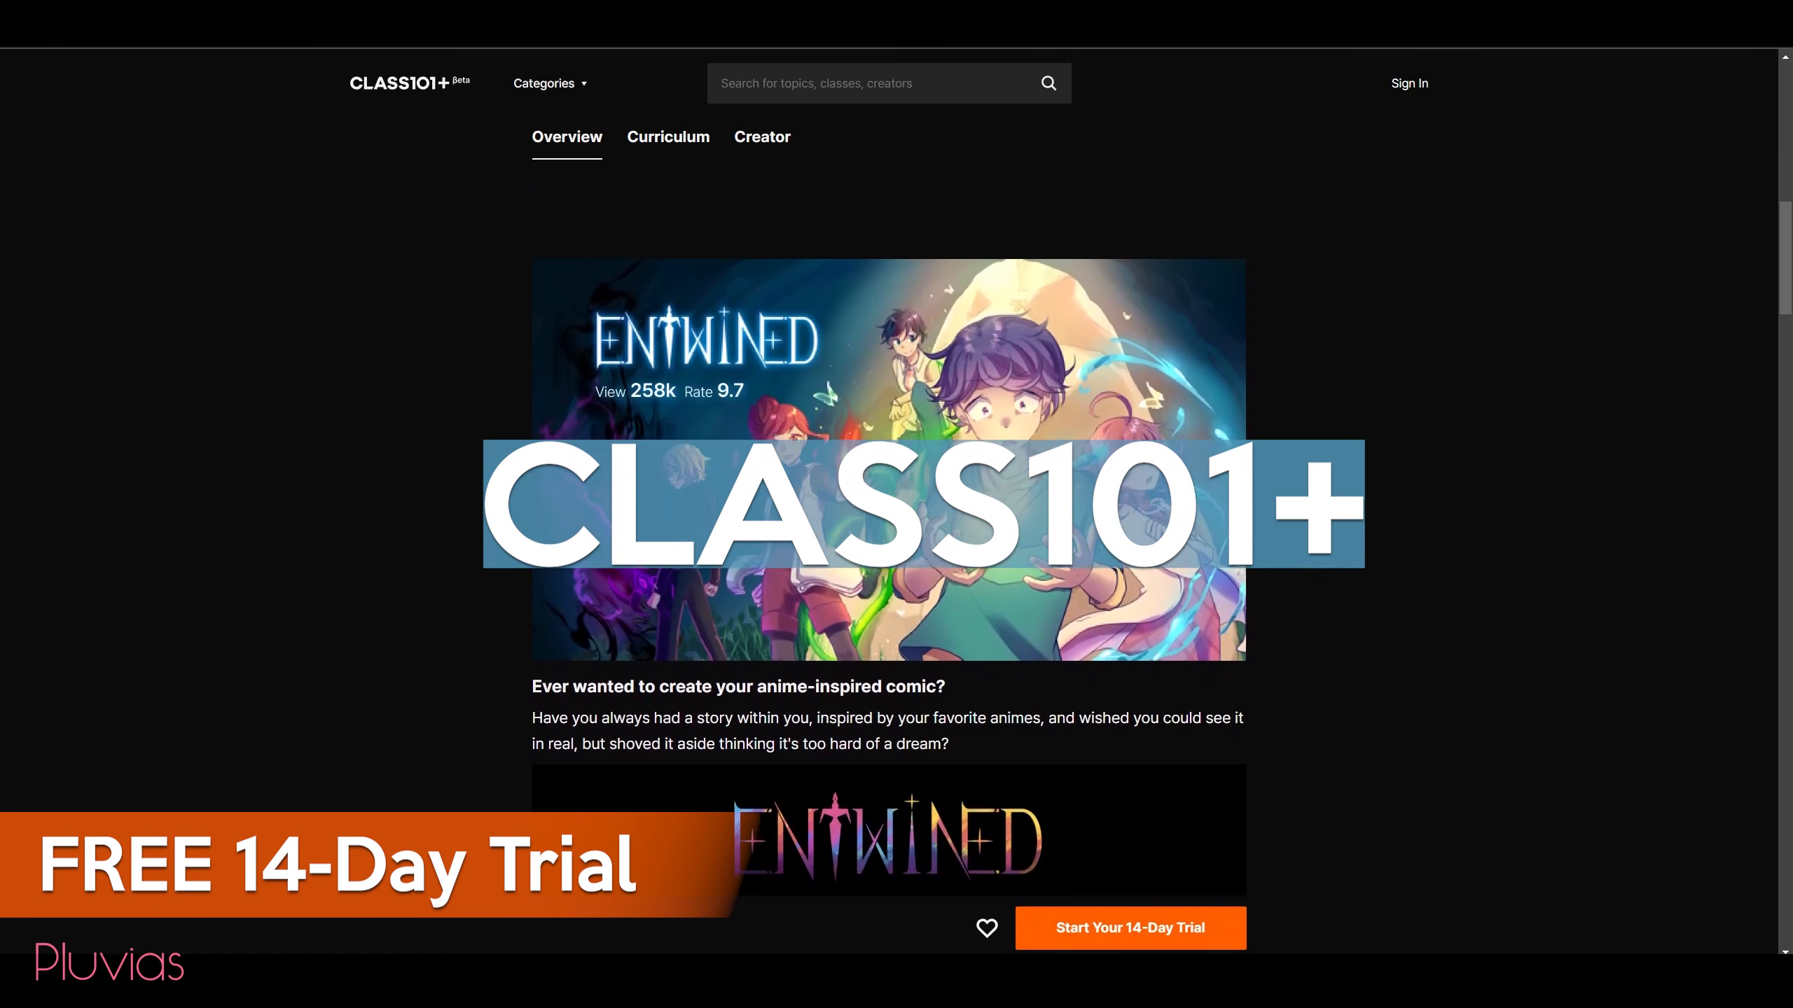
{"action": "scroll", "coordinate": [889, 529], "scroll_direction": "down", "scroll_amount": 1}
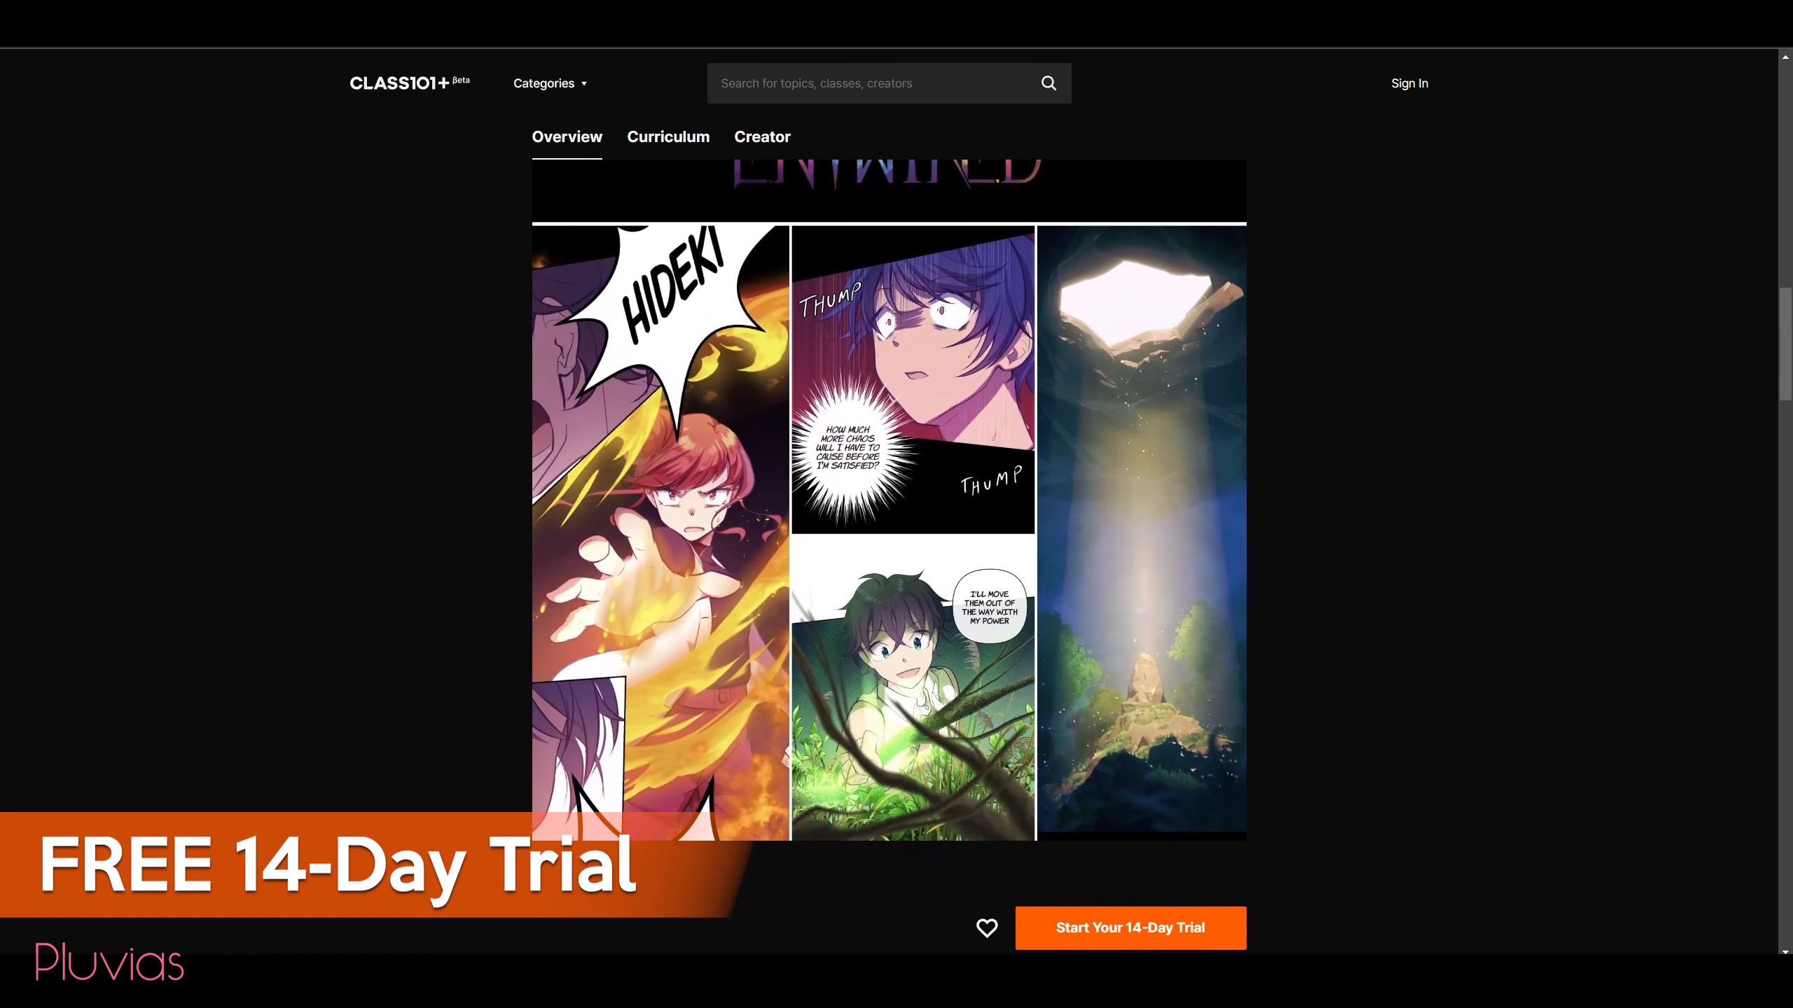
{"action": "scroll", "coordinate": [889, 529], "scroll_direction": "down", "scroll_amount": 1}
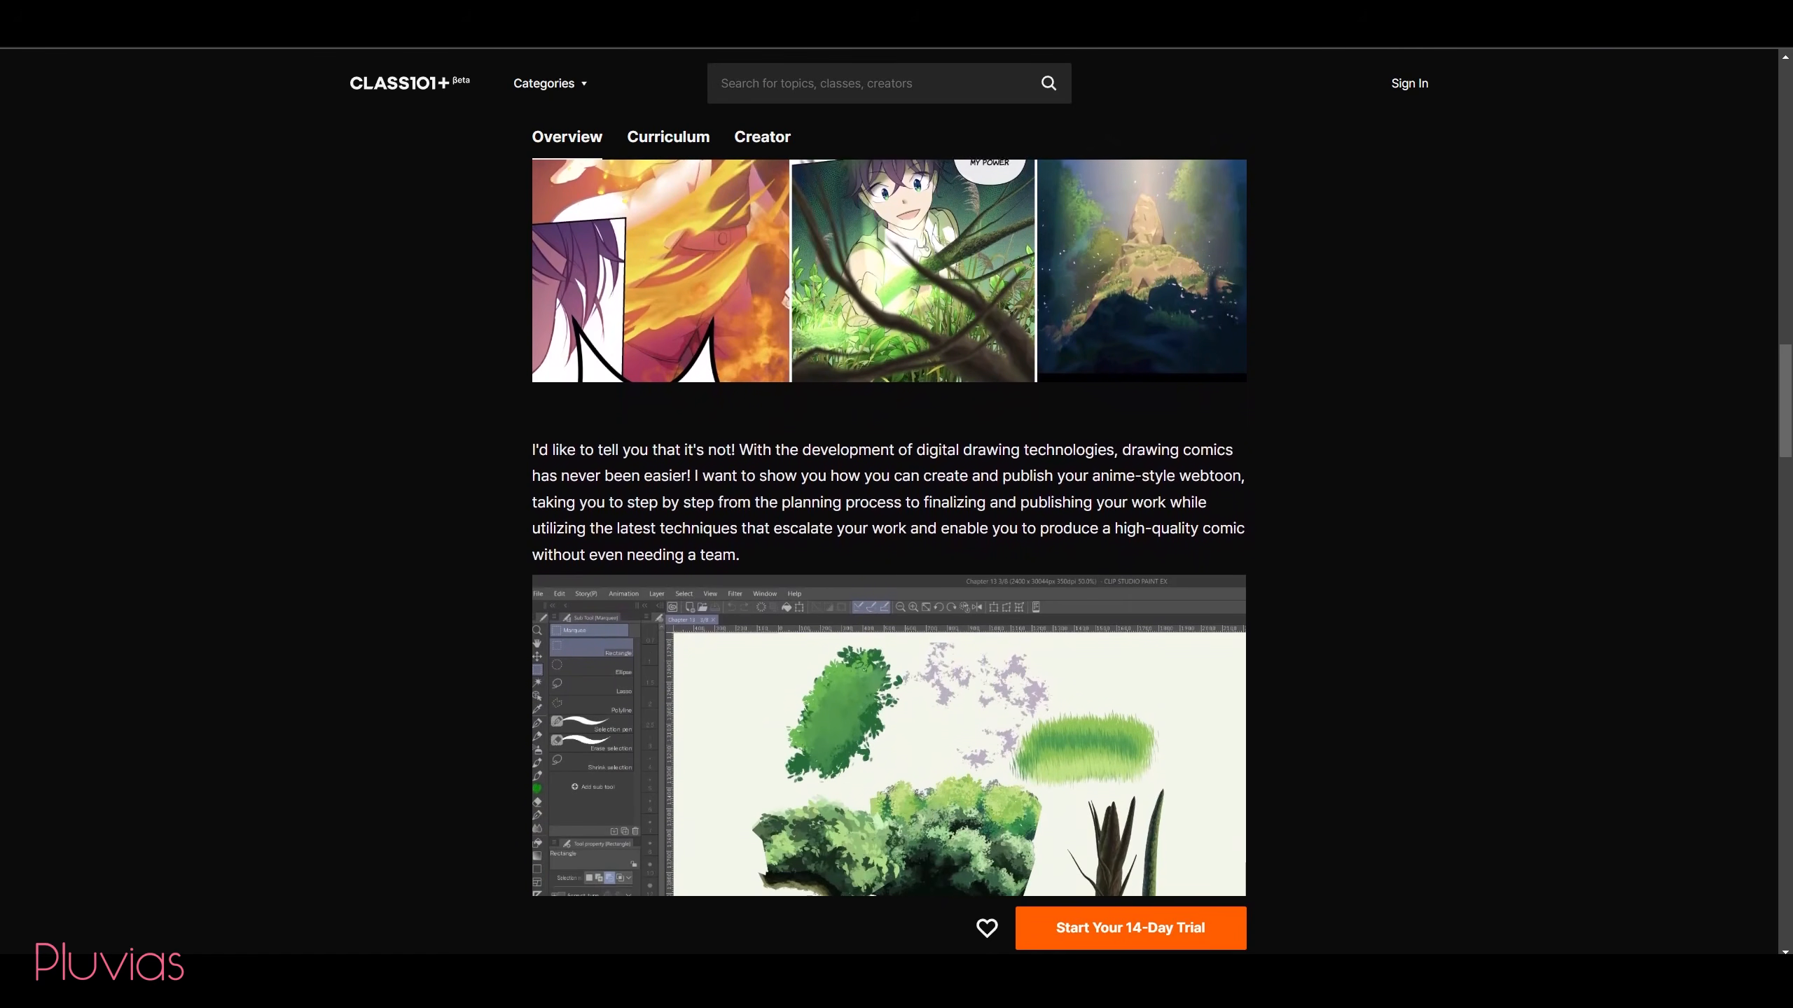
{"action": "scroll", "coordinate": [889, 529], "scroll_direction": "down", "scroll_amount": 1}
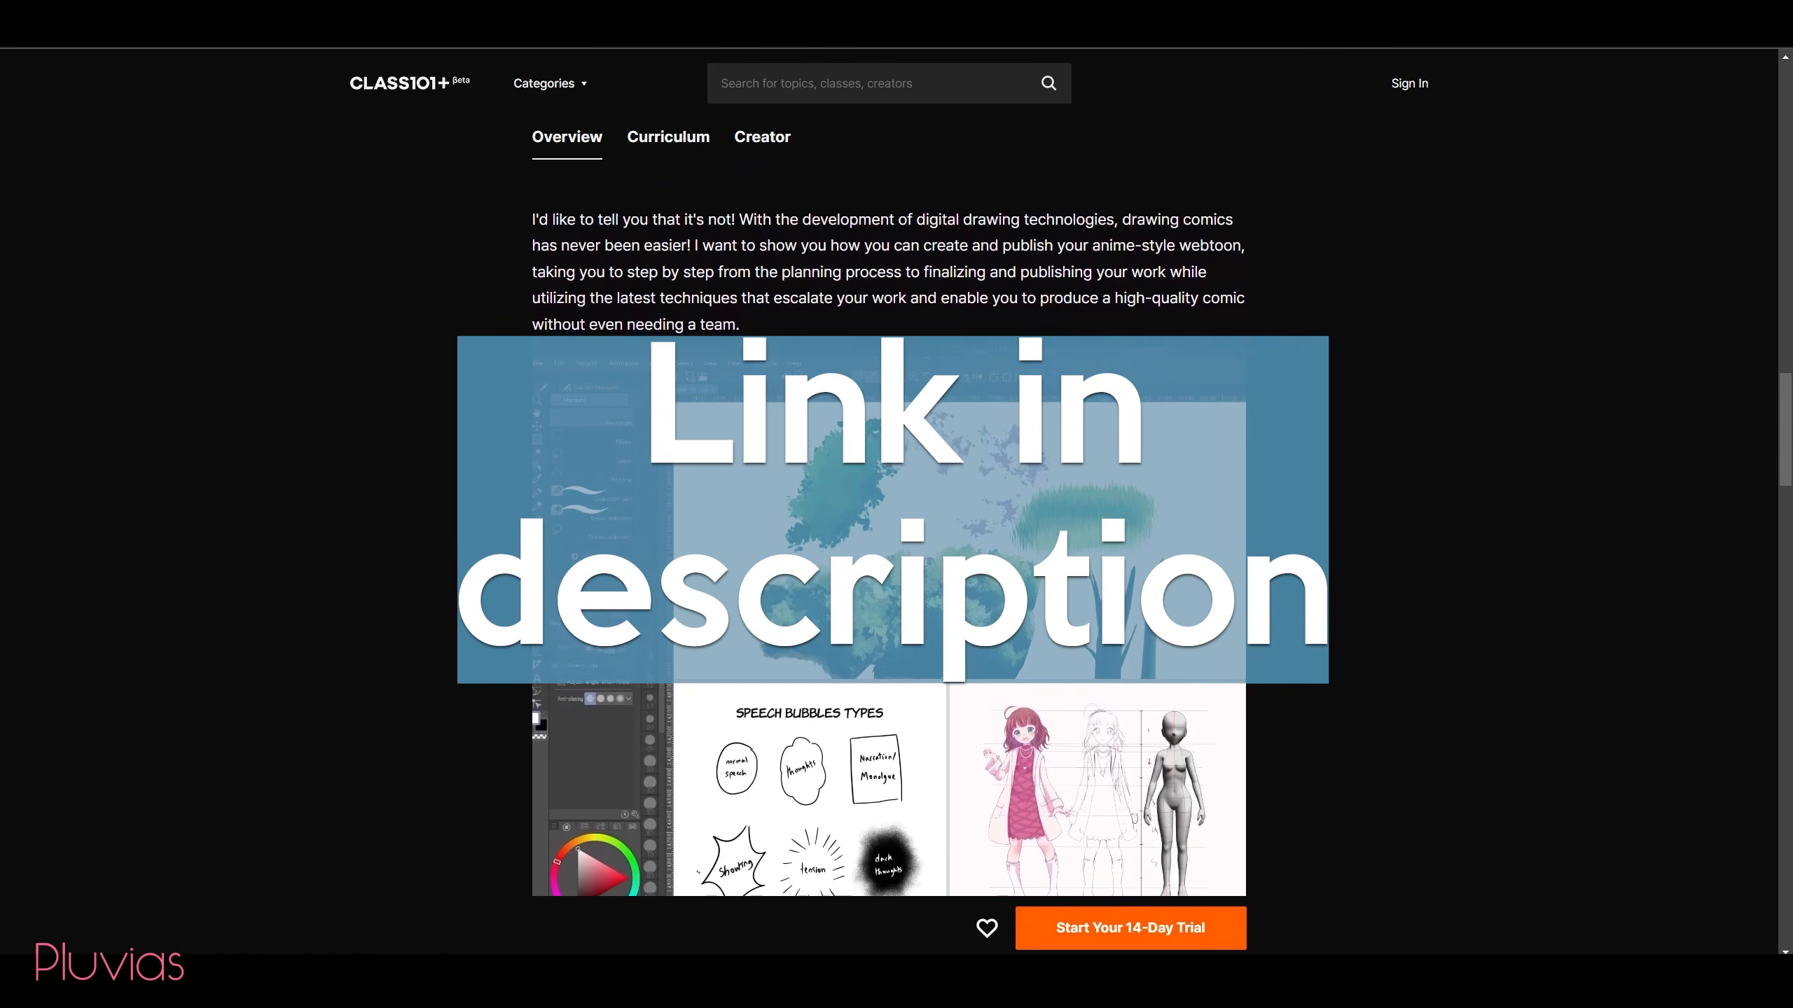